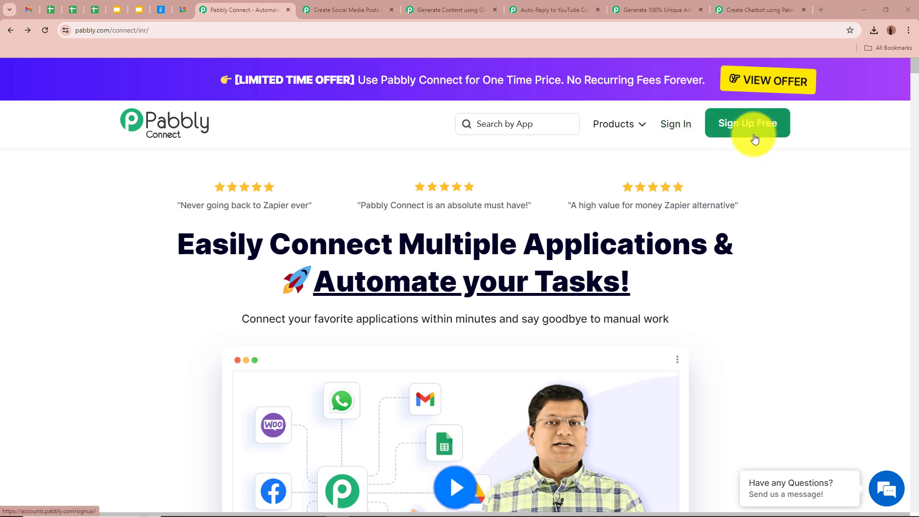
Step: Sign in, launch Pabbly Connect, and filter the dashboard to the Google Generative AI folder
left_click(672, 133)
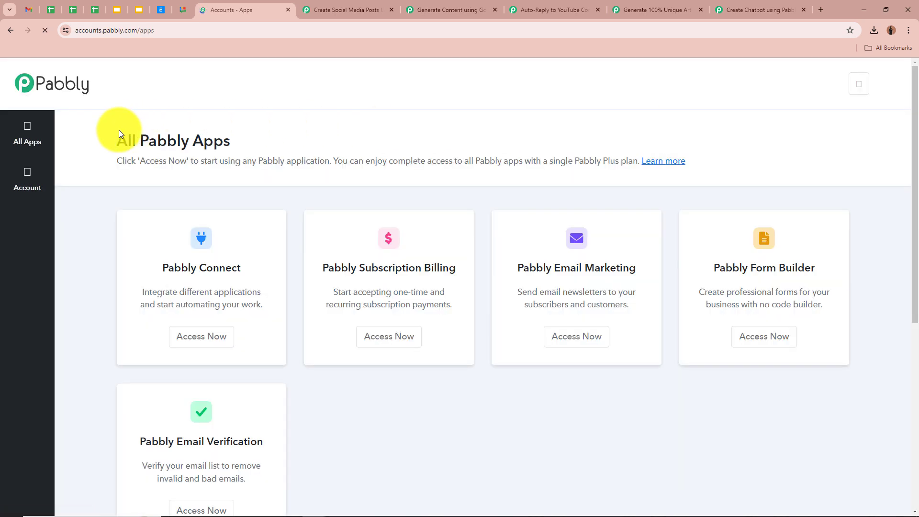
left_click_drag(118, 137, 211, 137)
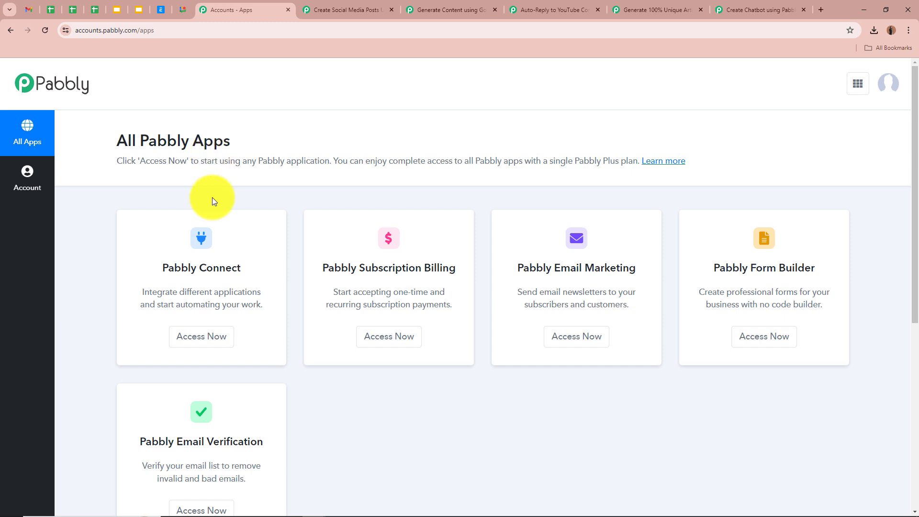
left_click(204, 337)
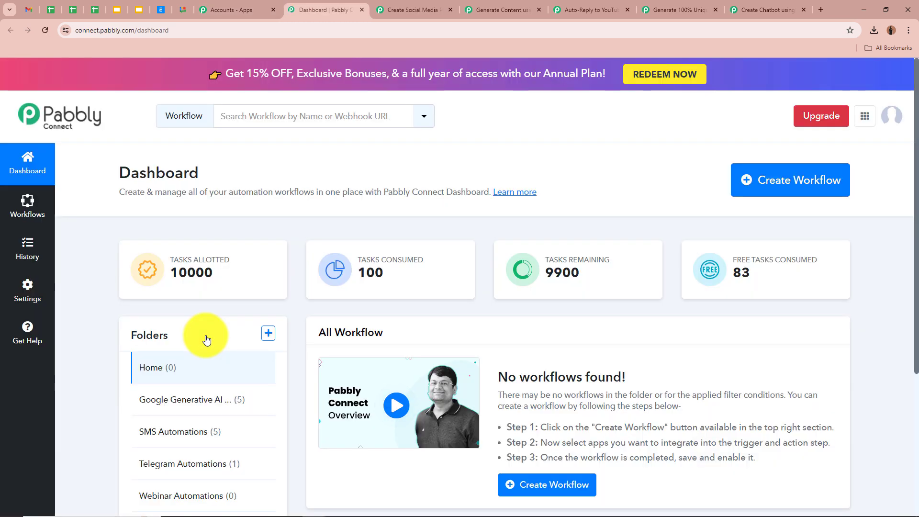
left_click(194, 400)
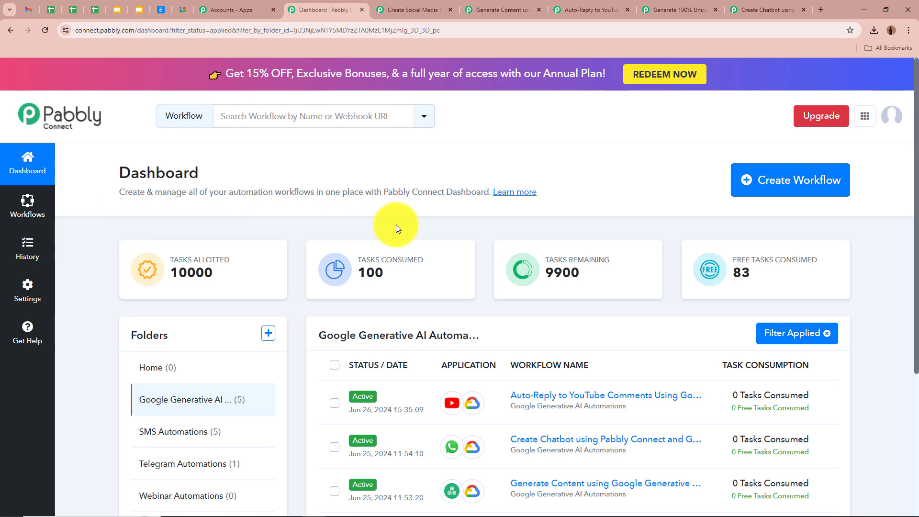
left_click(809, 184)
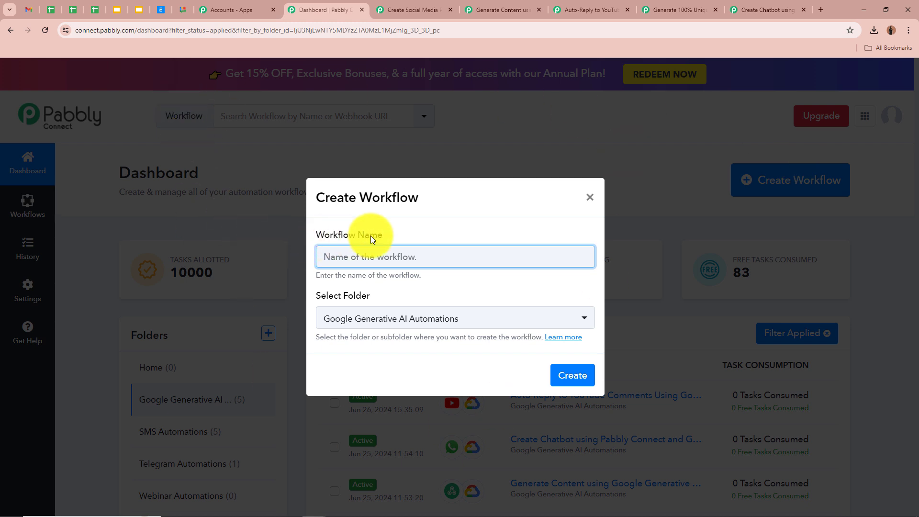
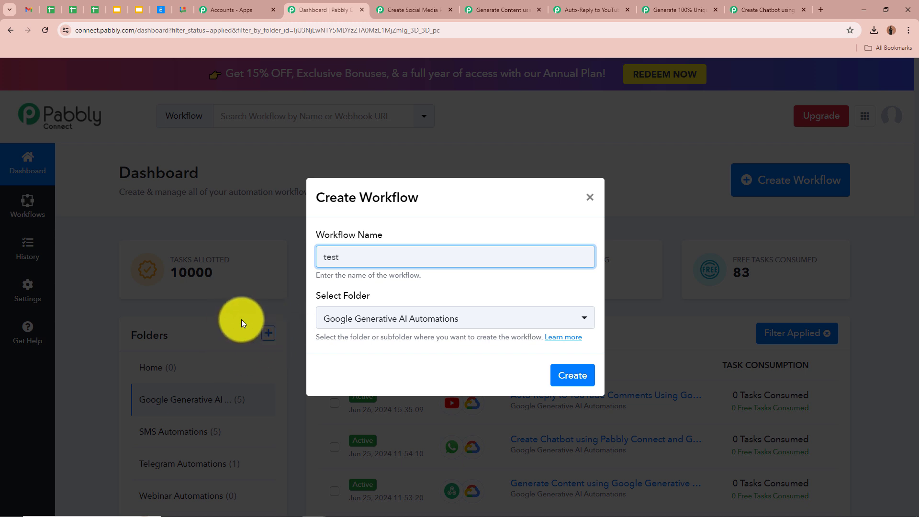
left_click(530, 321)
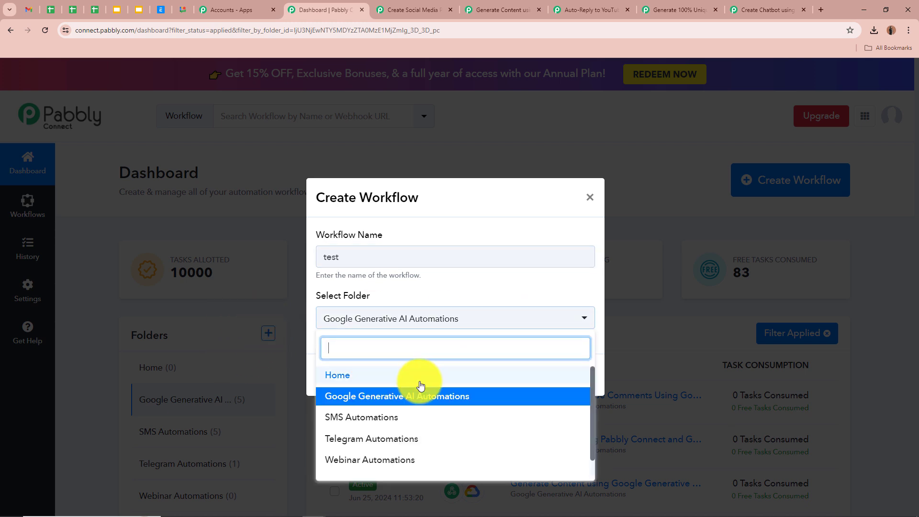
left_click(476, 279)
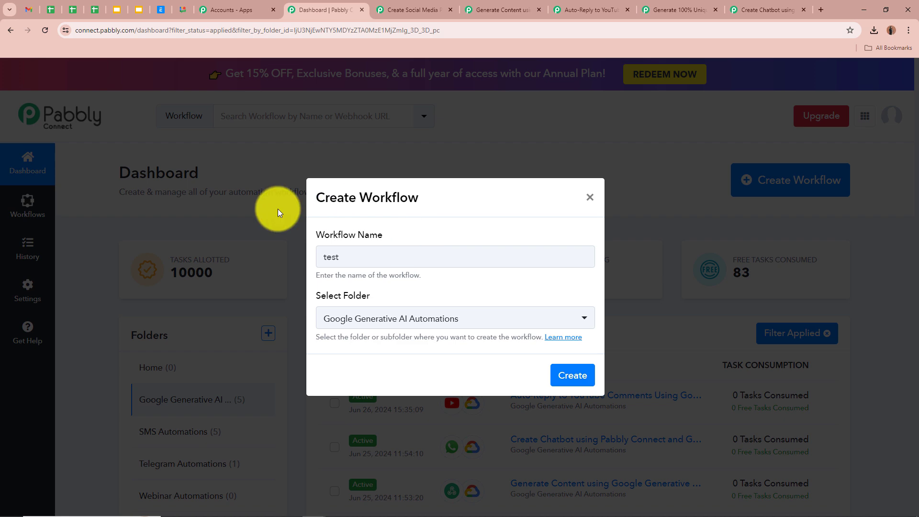
left_click(589, 198)
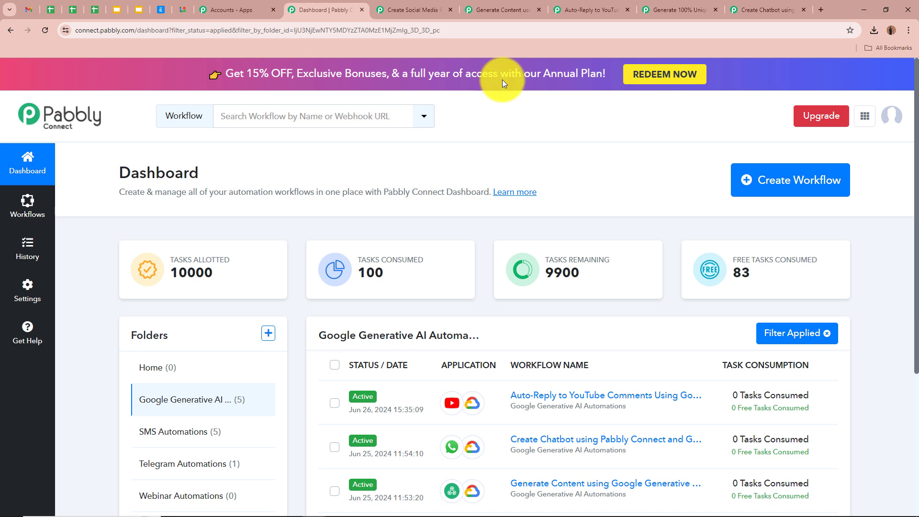
Step: Switch to the Create Social Media Posts workflow and scroll through its Sheets, Gemini, Facebook and Instagram steps
left_click(411, 10)
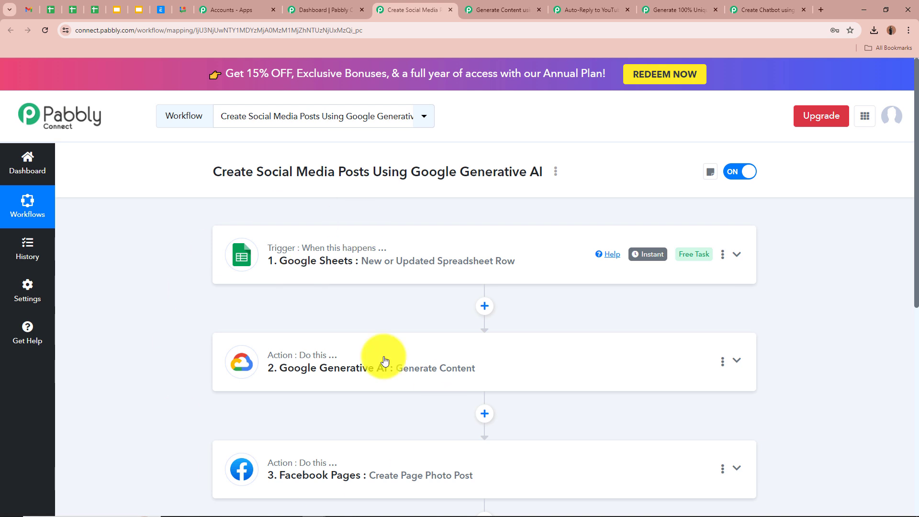
mouse_move(335, 254)
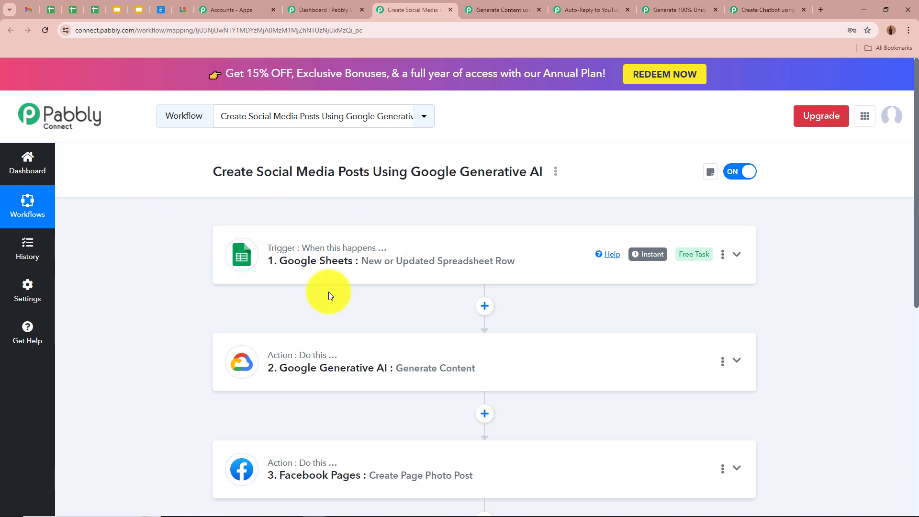
scroll(329, 381, "down", 3)
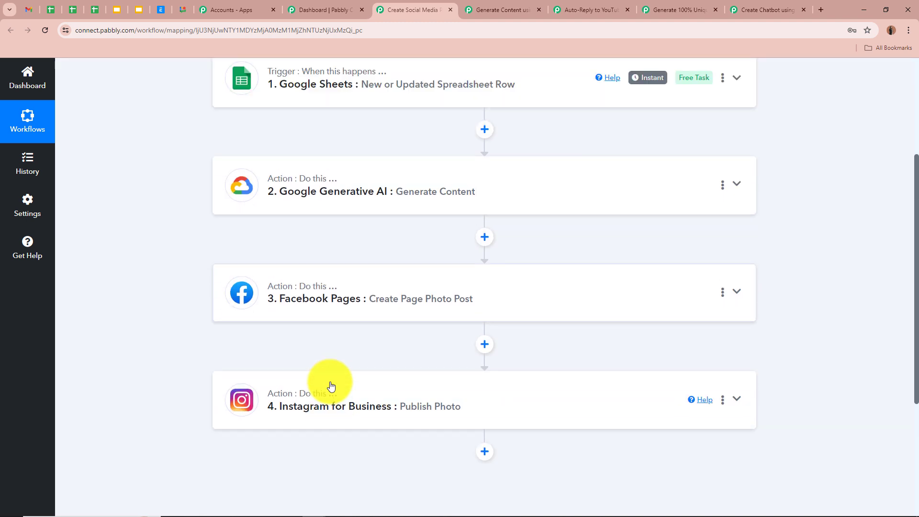
scroll(330, 385, "up", 3)
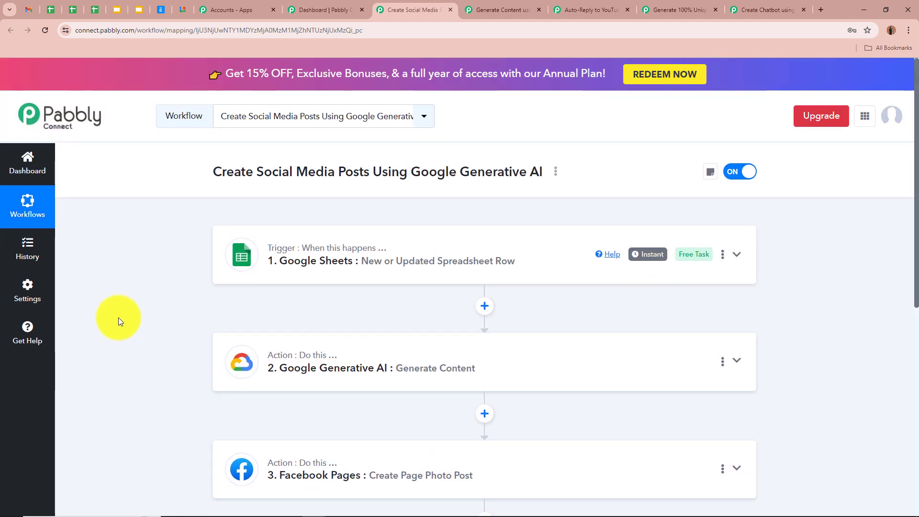
left_click(740, 255)
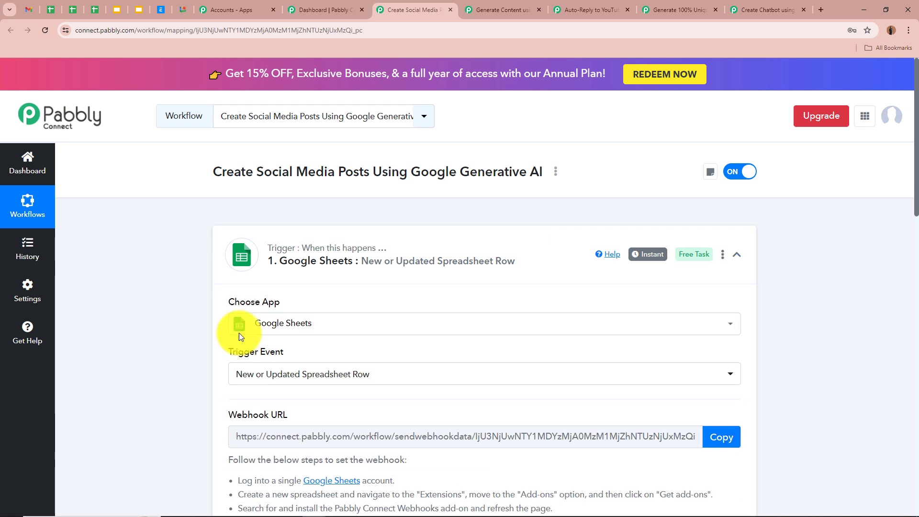
scroll(151, 301, "down", 1)
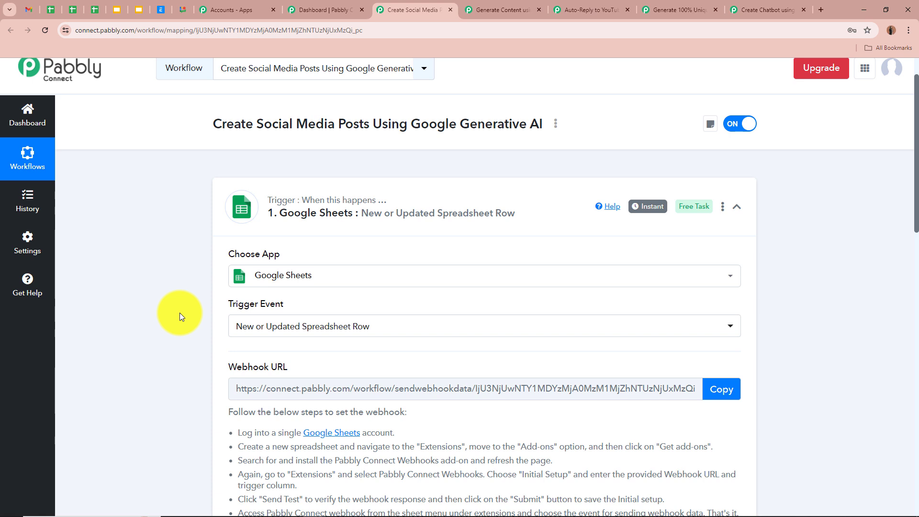
scroll(180, 312, "down", 3)
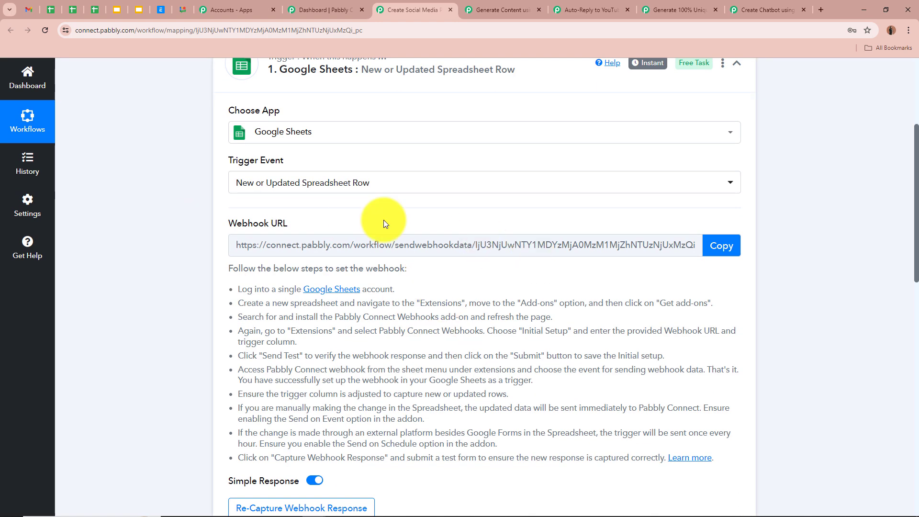
scroll(420, 297, "down", 4)
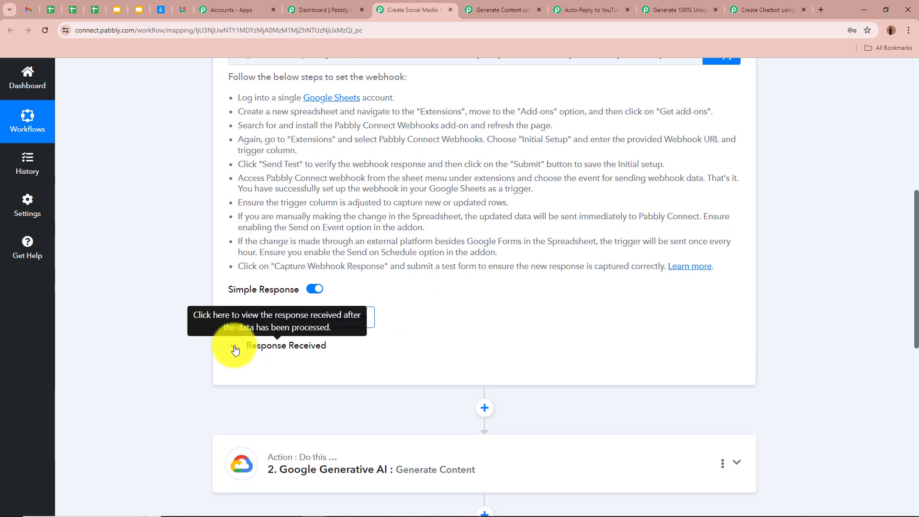
left_click(234, 347)
scroll(171, 311, "down", 3)
scroll(171, 315, "down", 2)
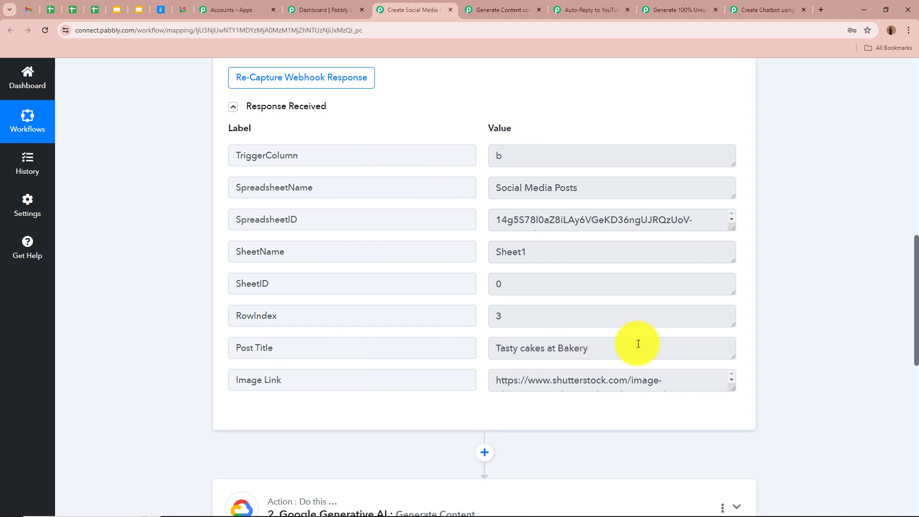
left_click_drag(636, 345, 410, 345)
left_click(829, 344)
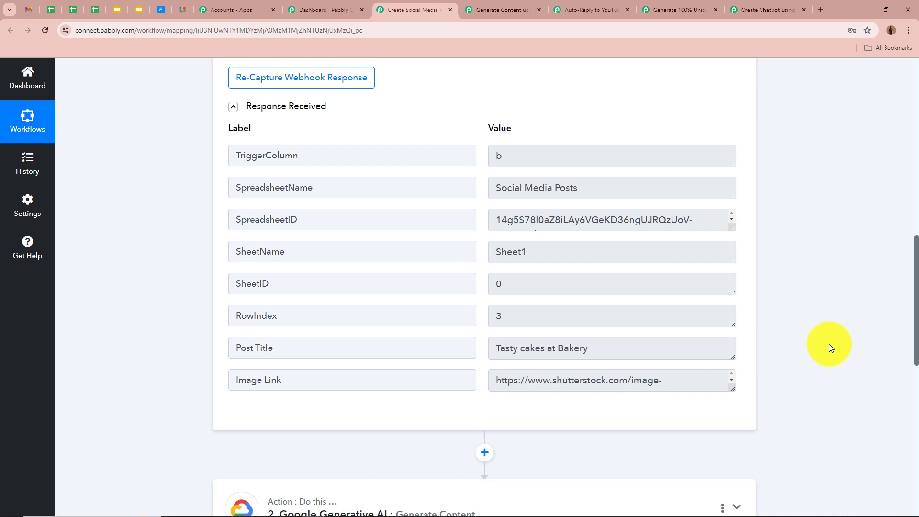
left_click(723, 394)
left_click_drag(584, 406, 455, 384)
left_click(661, 352)
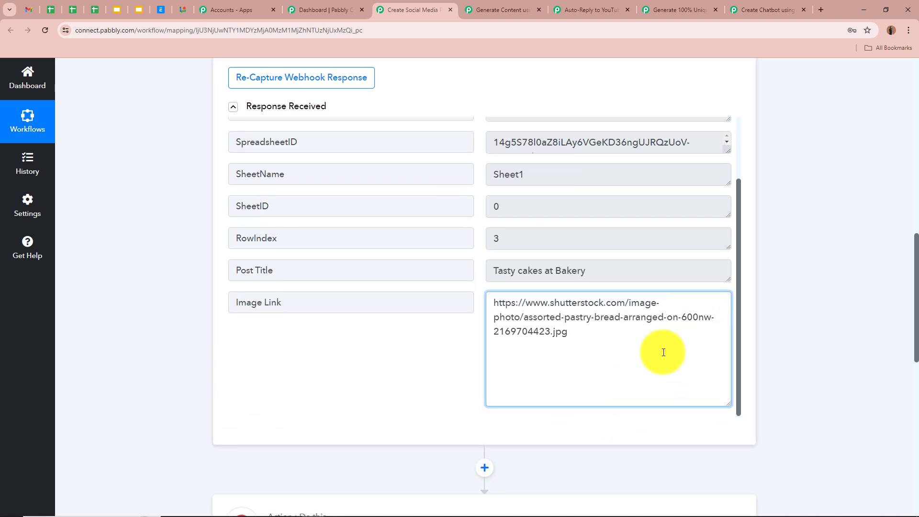
scroll(678, 368, "up", 2)
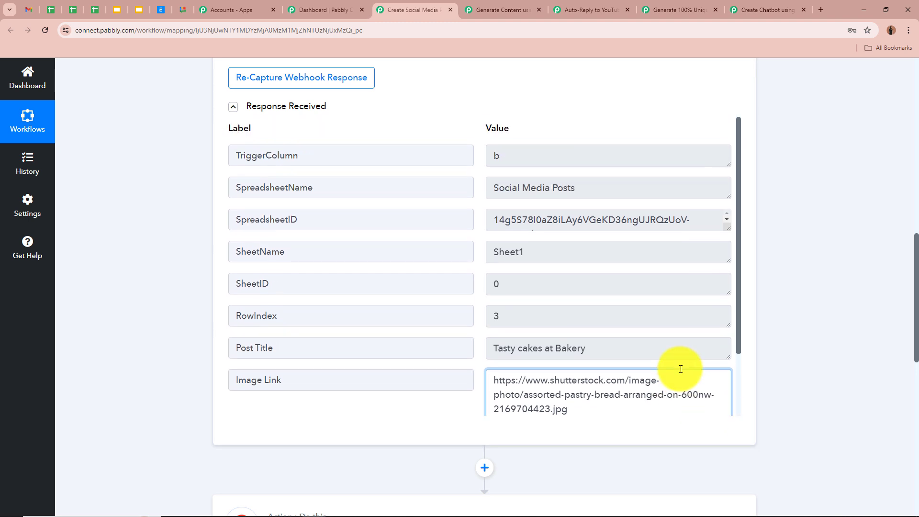
scroll(179, 316, "down", 1)
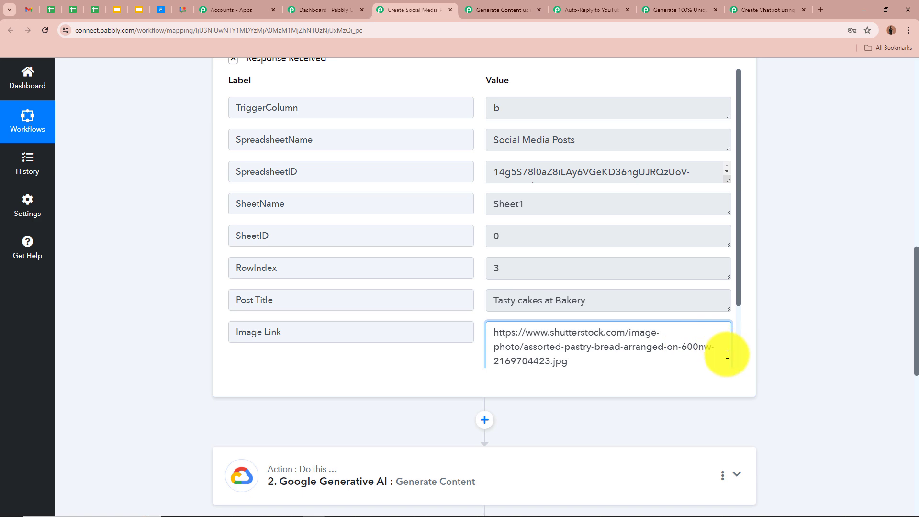
mouse_move(727, 355)
left_mouse_down()
mouse_move(729, 315)
mouse_move(728, 342)
left_mouse_up()
scroll(722, 324, "up", 9)
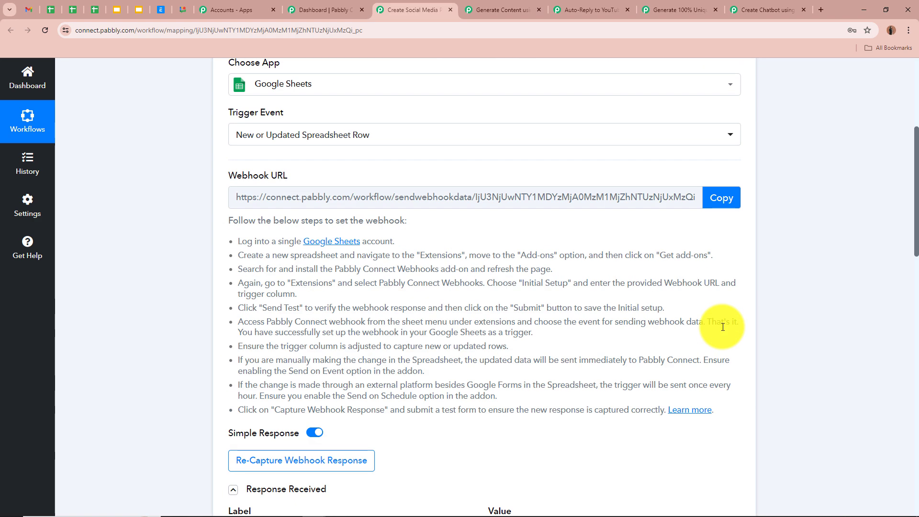
scroll(722, 327, "up", 5)
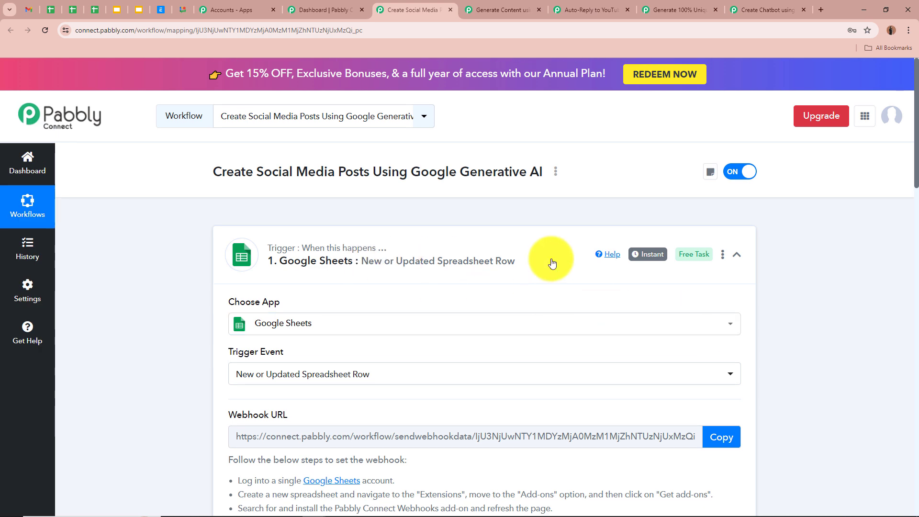
left_click(551, 261)
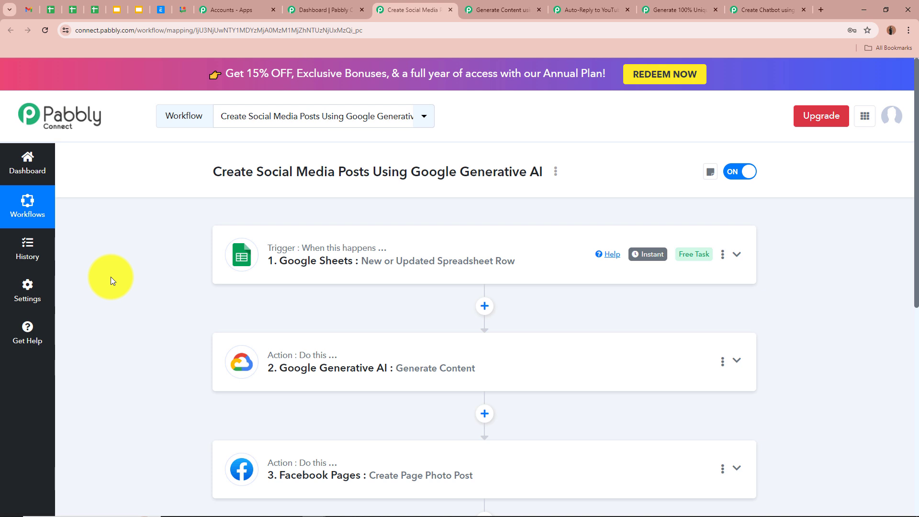
Step: Expand the Google Generative AI step to view its settings
scroll(139, 281, "down", 4)
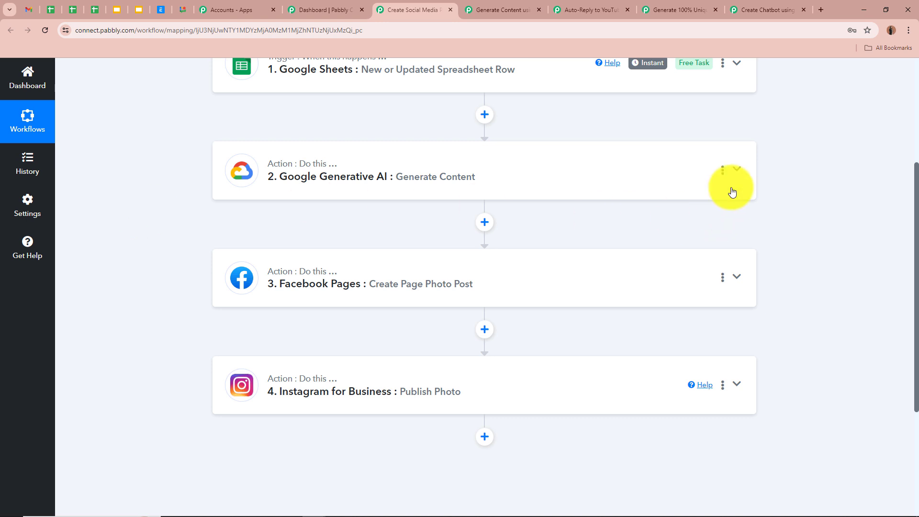
left_click(736, 169)
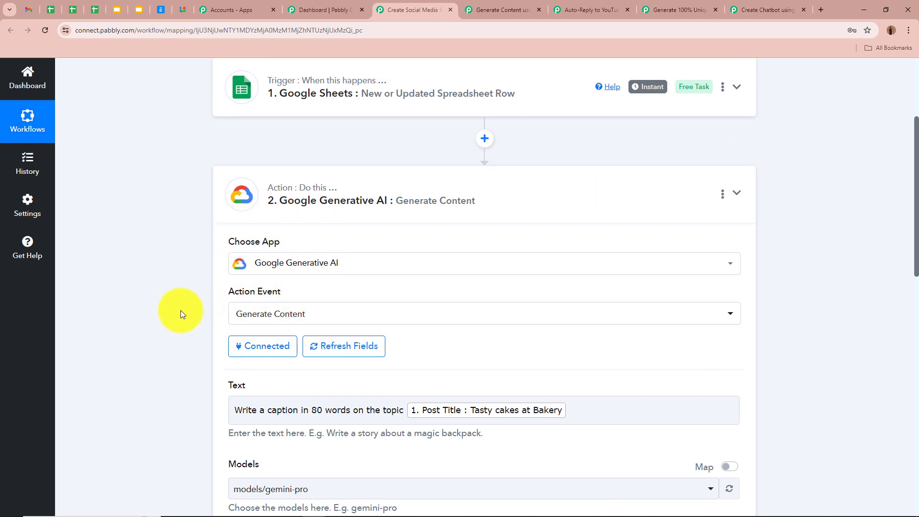
scroll(170, 318, "down", 2)
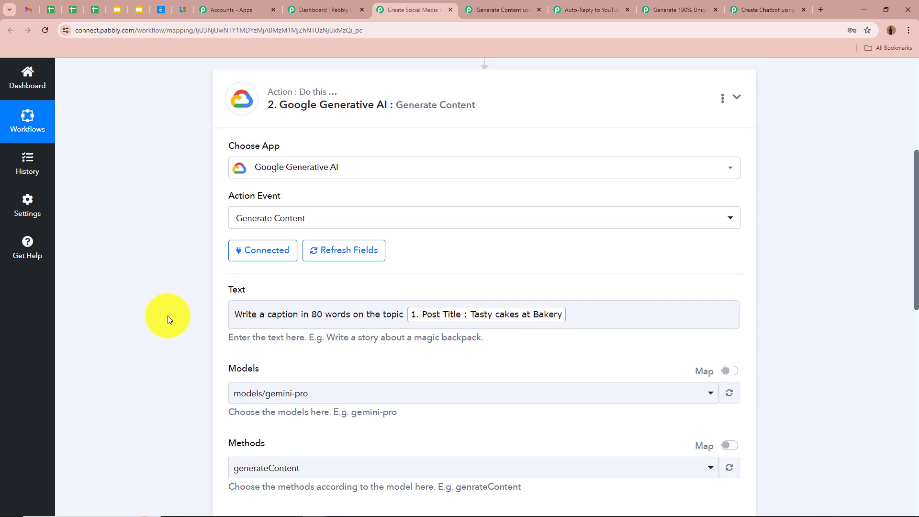
scroll(168, 314, "down", 2)
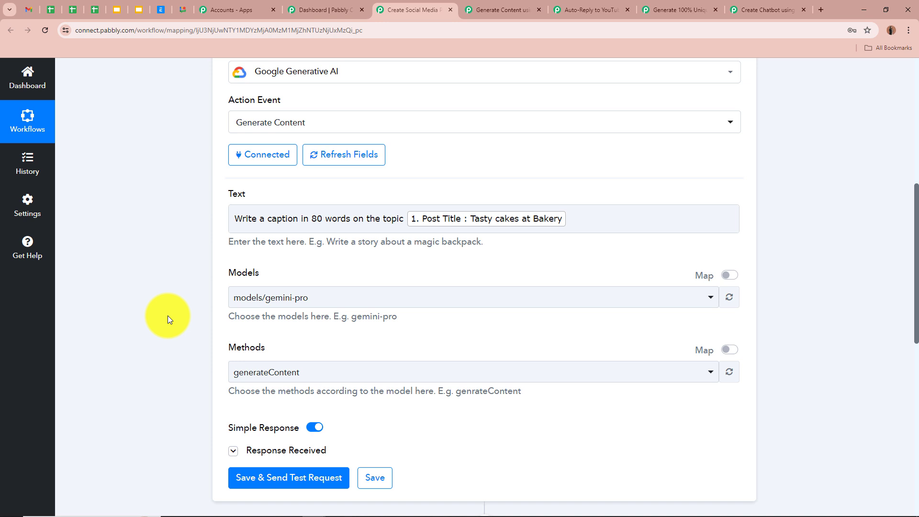
scroll(168, 308, "up", 2)
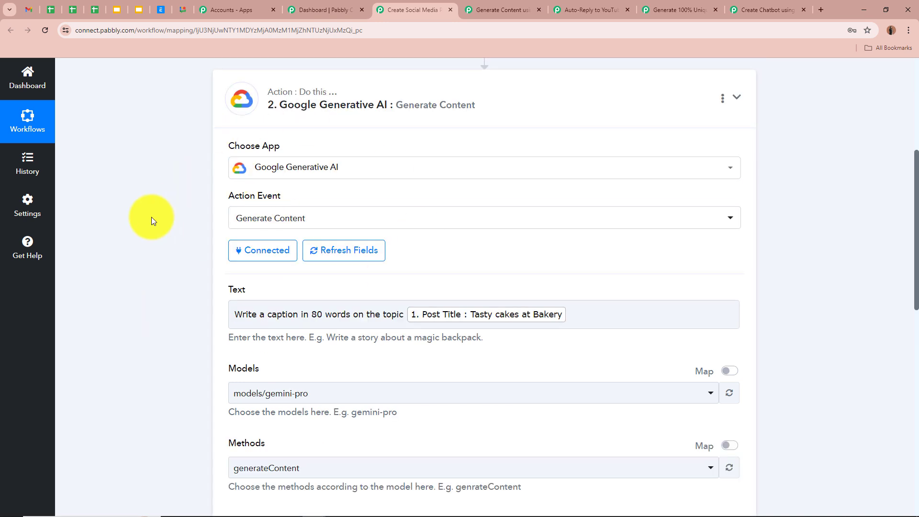
scroll(151, 217, "down", 2)
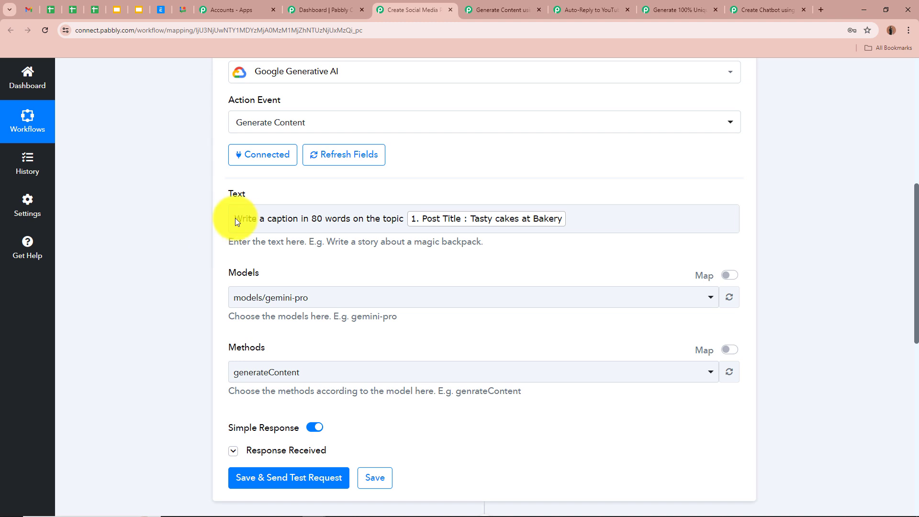
Step: Review the 80-word caption prompt text and its Insert Data list
left_click_drag(234, 218, 550, 223)
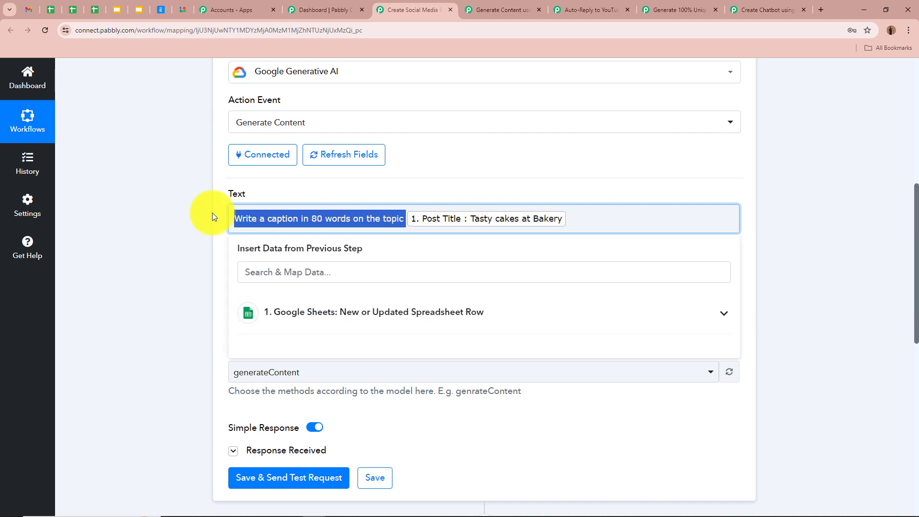
left_click(154, 213)
scroll(154, 212, "up", 5)
scroll(154, 212, "down", 3)
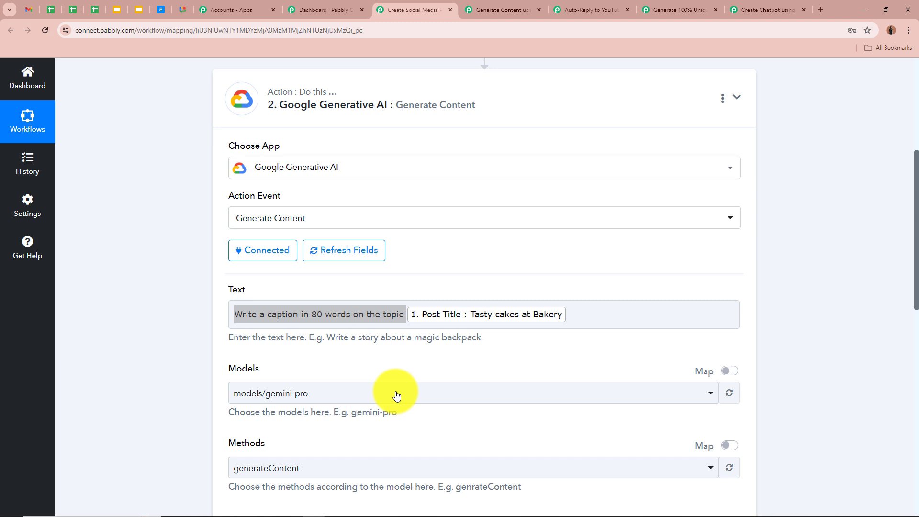
left_click(353, 314)
left_click(115, 270)
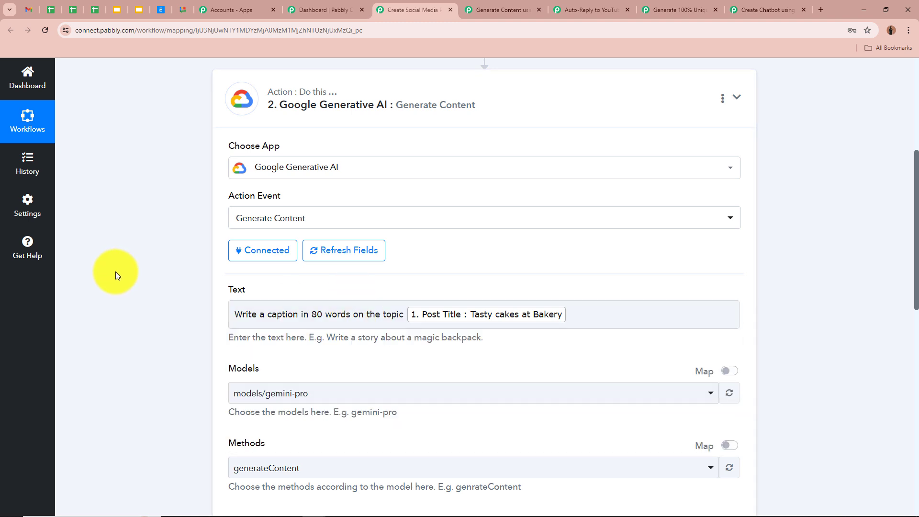
scroll(116, 271, "up", 5)
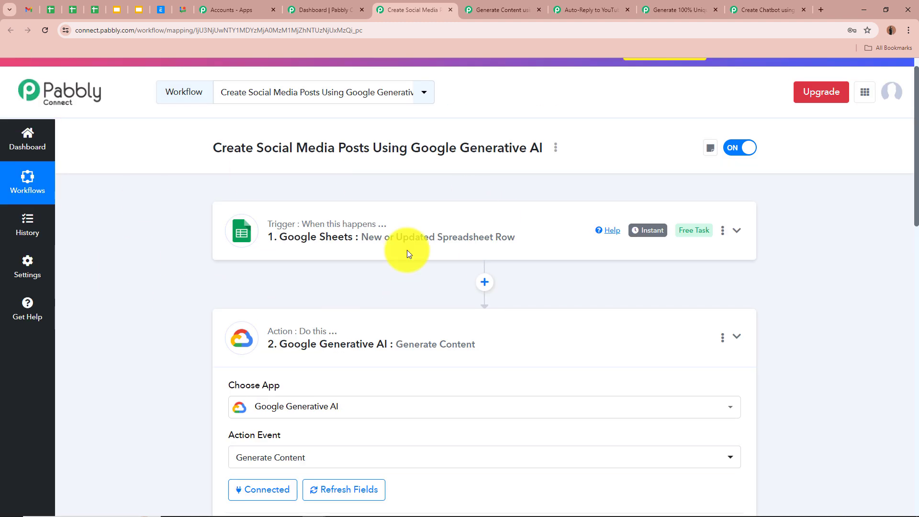
scroll(133, 321, "down", 6)
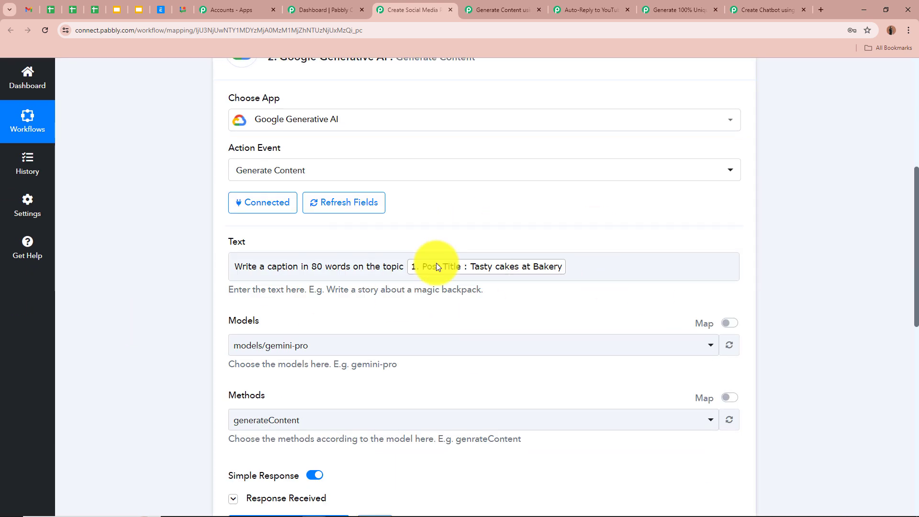
Step: Browse the Google Sheets trigger fields, such as Post Title, available for the prompt
left_click(623, 264)
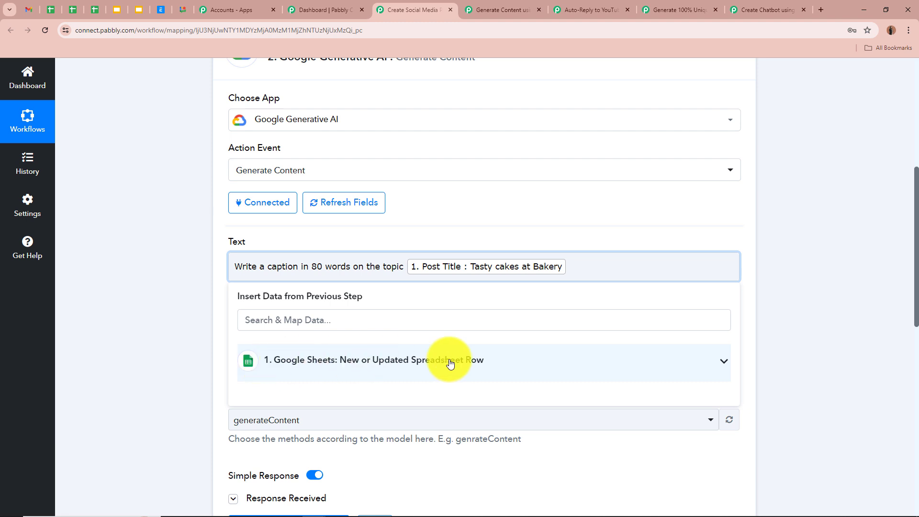
left_click(724, 364)
scroll(404, 386, "down", 2)
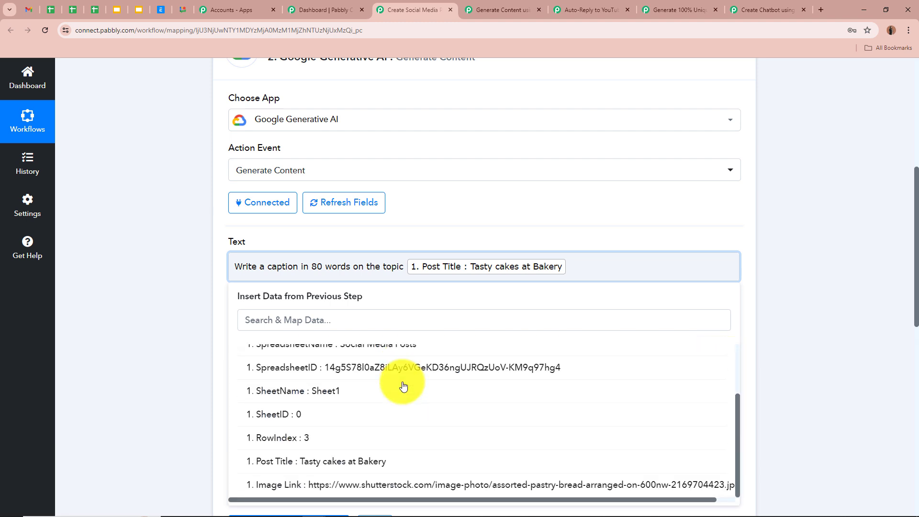
scroll(404, 386, "up", 2)
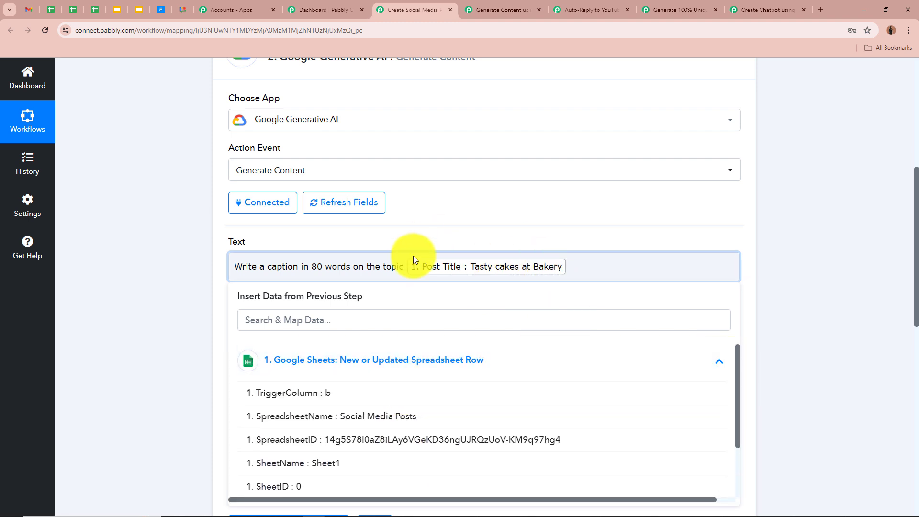
left_click(145, 283)
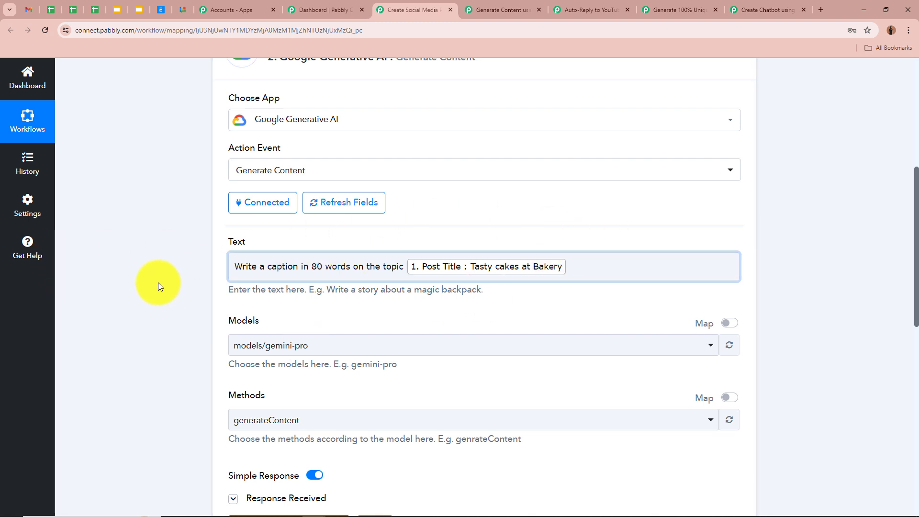
left_click(499, 267)
left_click(163, 268)
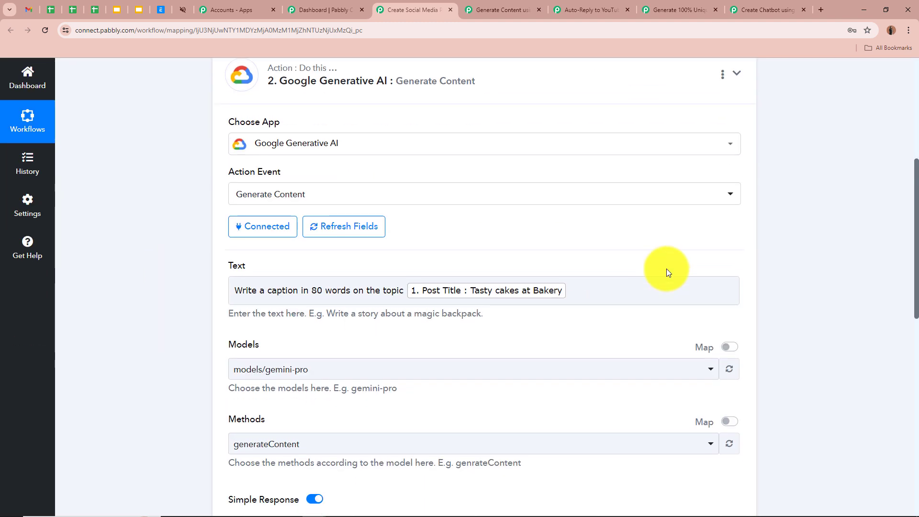
scroll(757, 262, "down", 2)
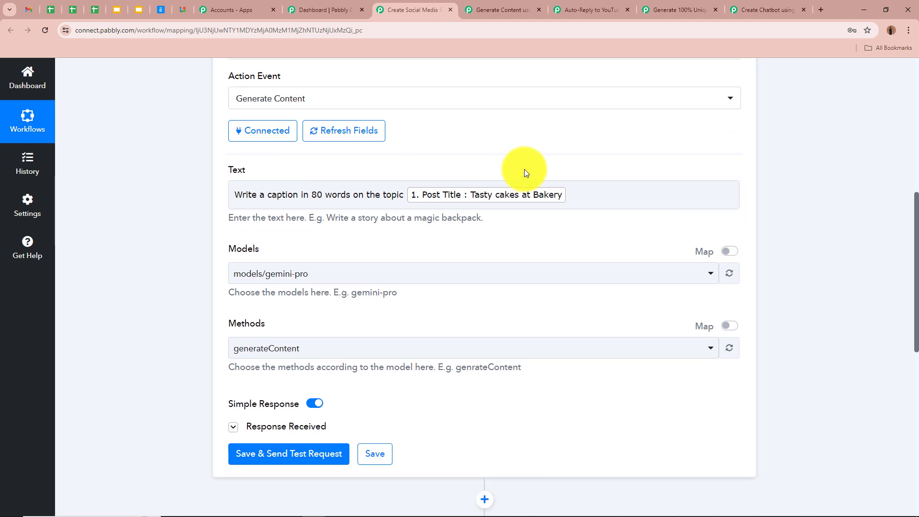
left_click(225, 194)
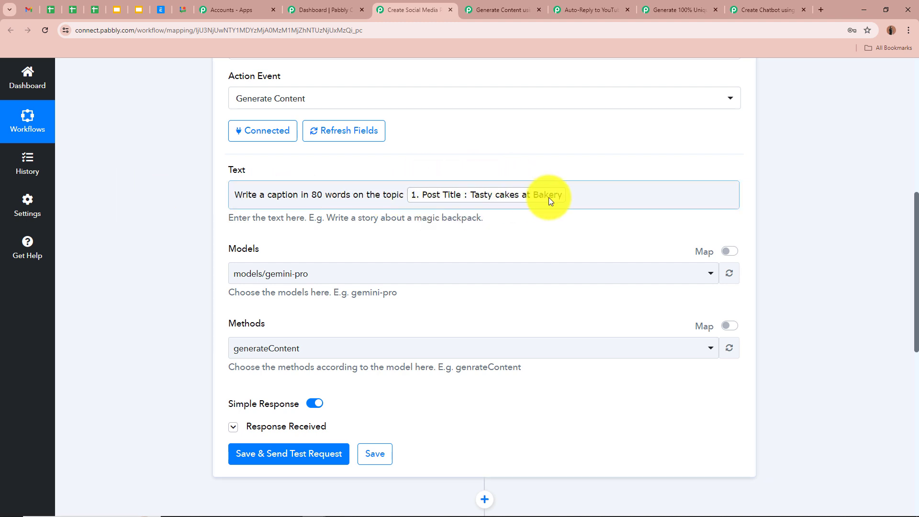
Step: Confirm models/gemini-pro as the model and generateContent as the method
scroll(139, 215, "down", 1)
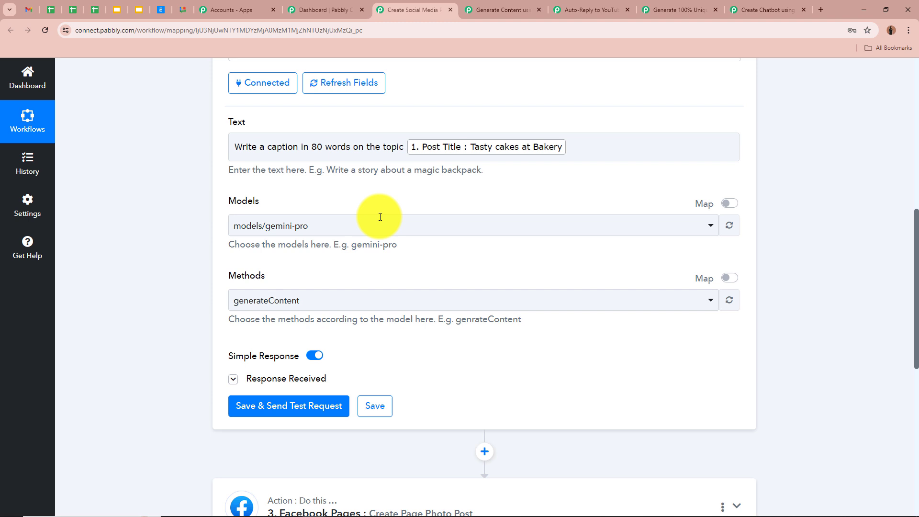
left_click(295, 229)
left_click(149, 217)
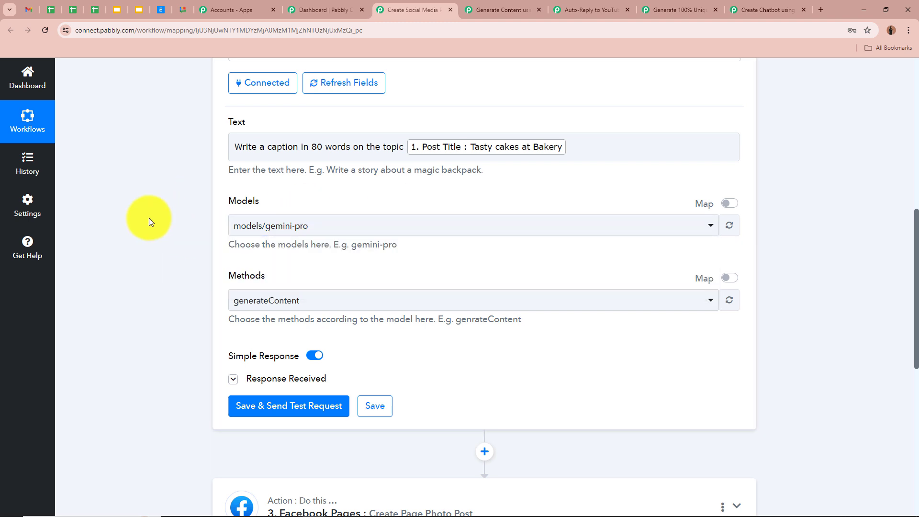
scroll(148, 217, "down", 1)
left_click(359, 254)
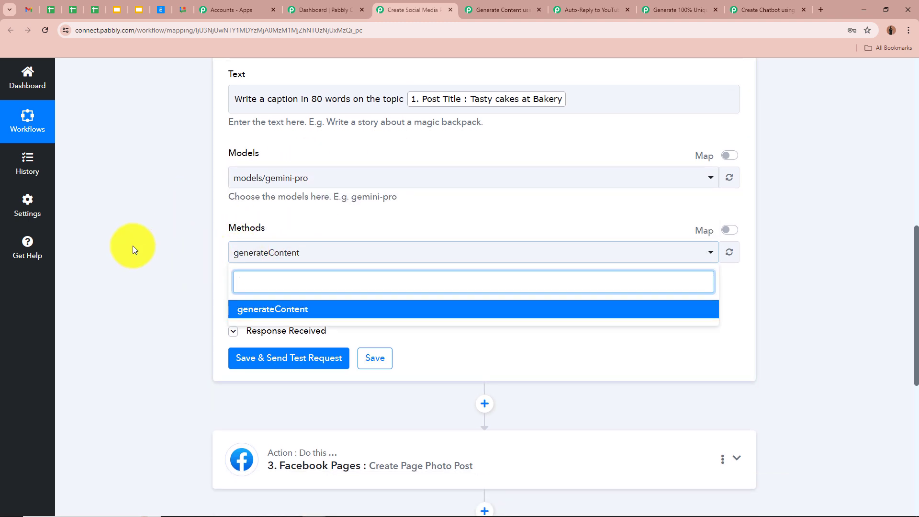
left_click(133, 245)
scroll(133, 245, "up", 2)
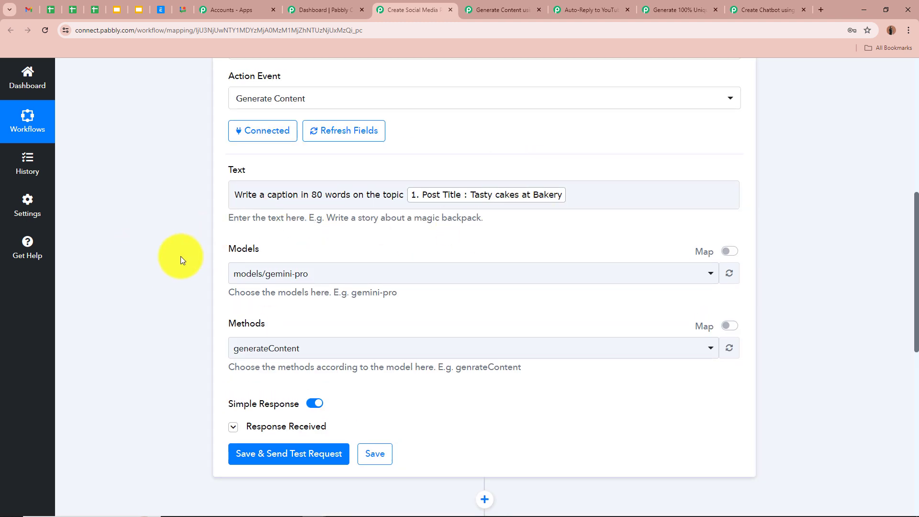
scroll(180, 257, "down", 5)
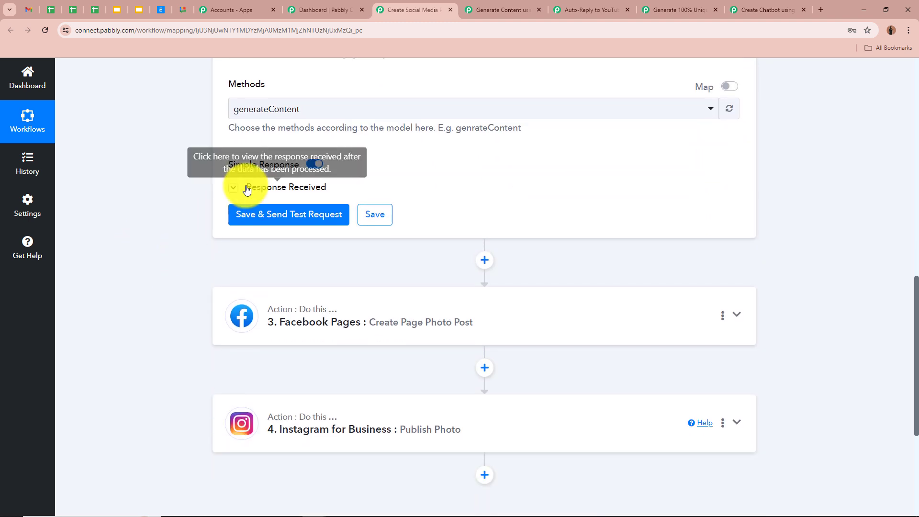
Step: Expand Response Received and enlarge the first Value box to read the generated bakery caption
left_click(224, 192)
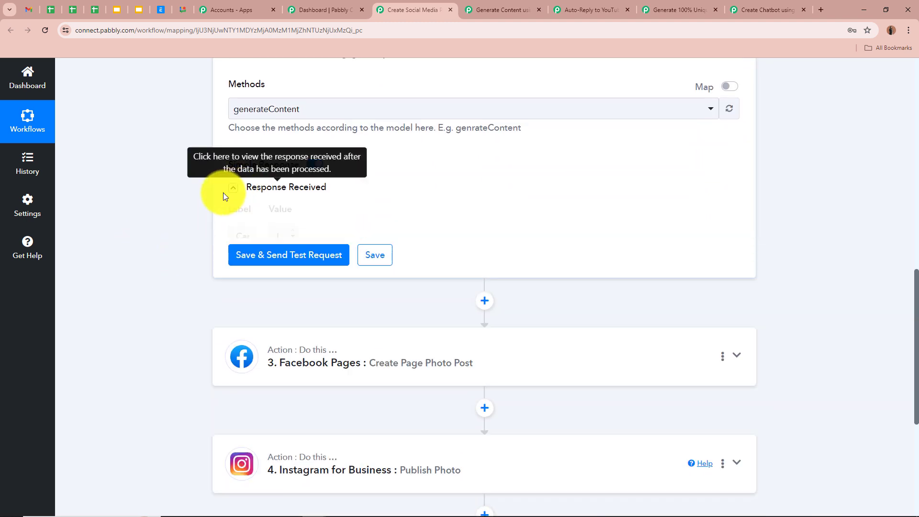
scroll(168, 220, "down", 1)
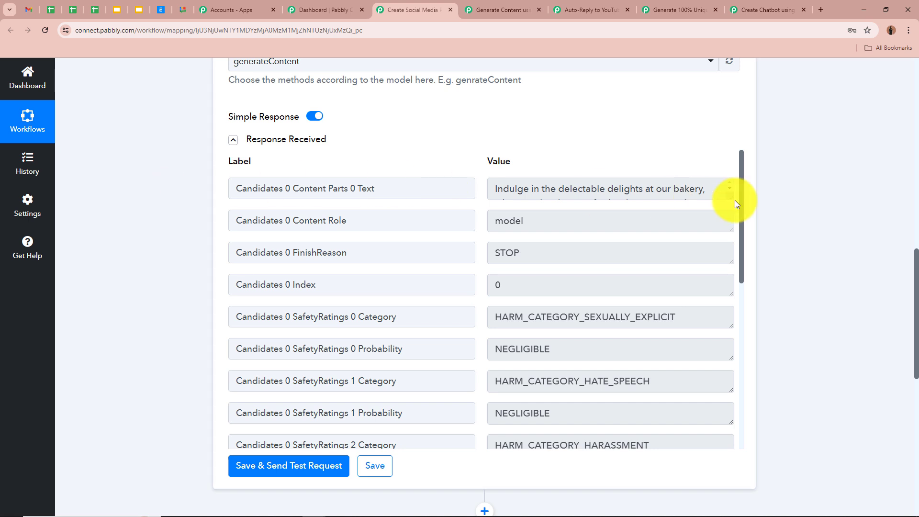
left_click_drag(731, 201, 708, 340)
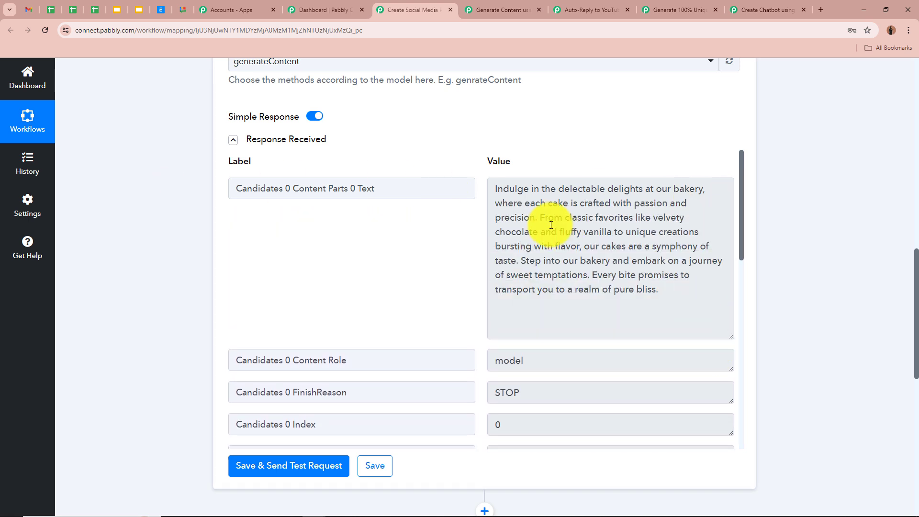
left_click(496, 187)
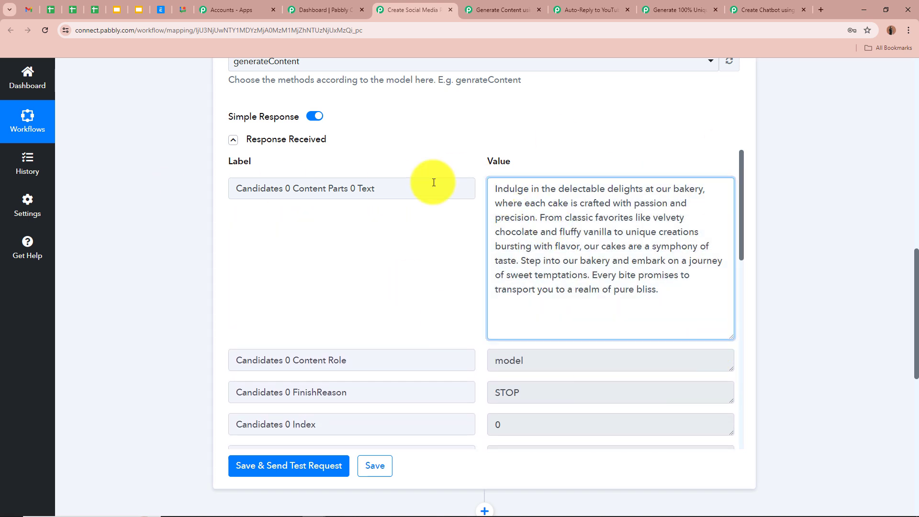
left_click_drag(496, 188, 759, 286)
left_click(760, 283)
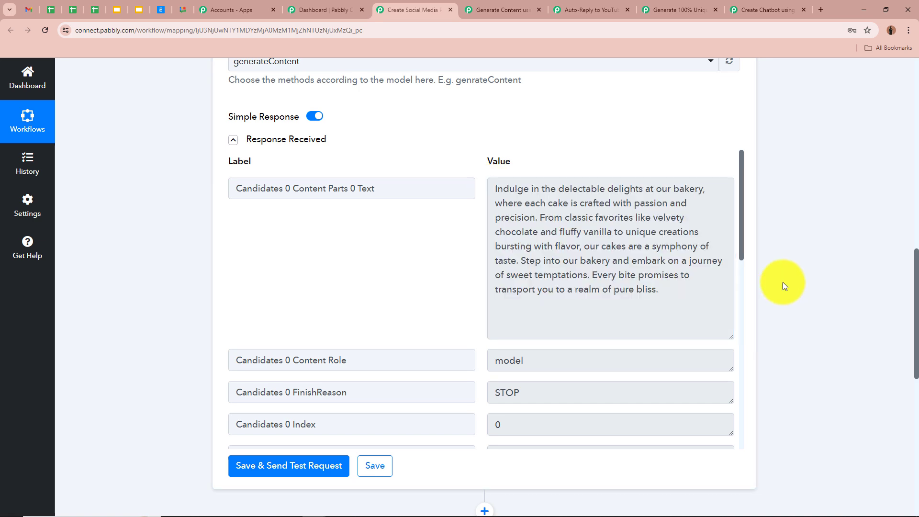
scroll(782, 283, "up", 10)
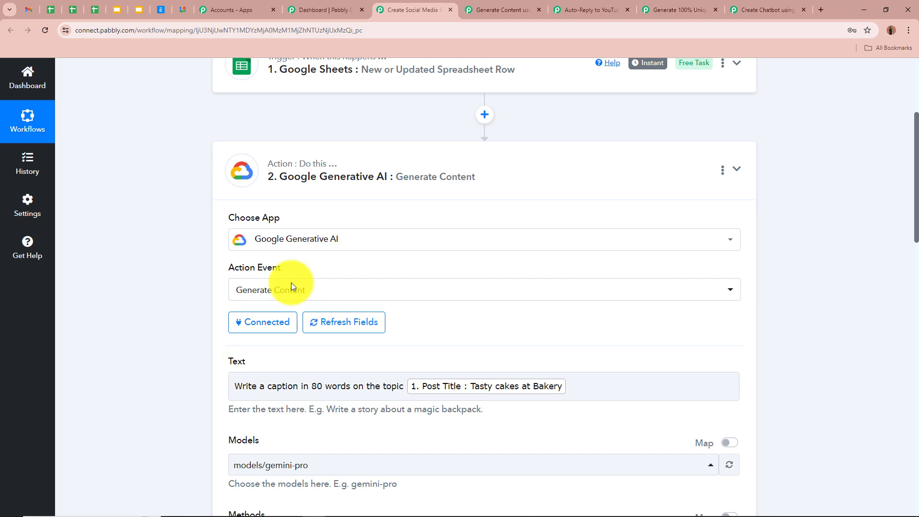
Step: Collapse the Gemini step and expand the Facebook Pages Create Page Photo Post step
left_click(558, 181)
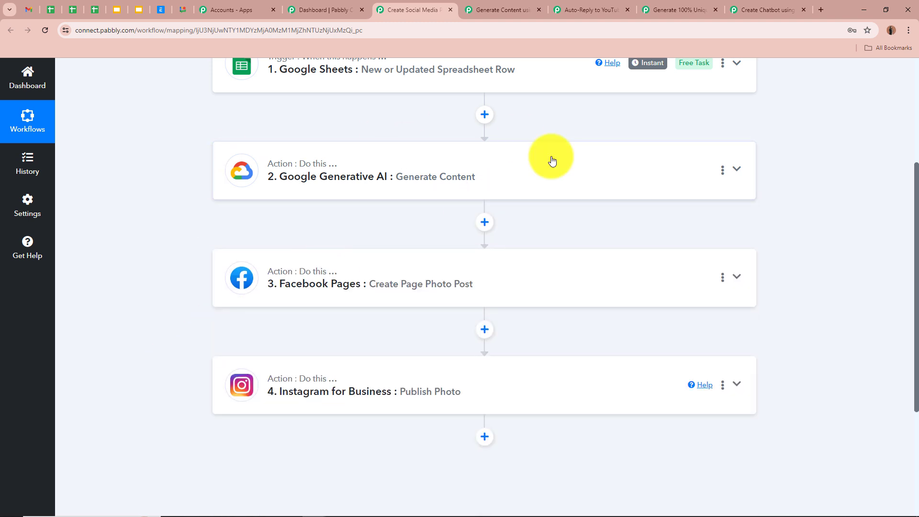
scroll(128, 234, "down", 2)
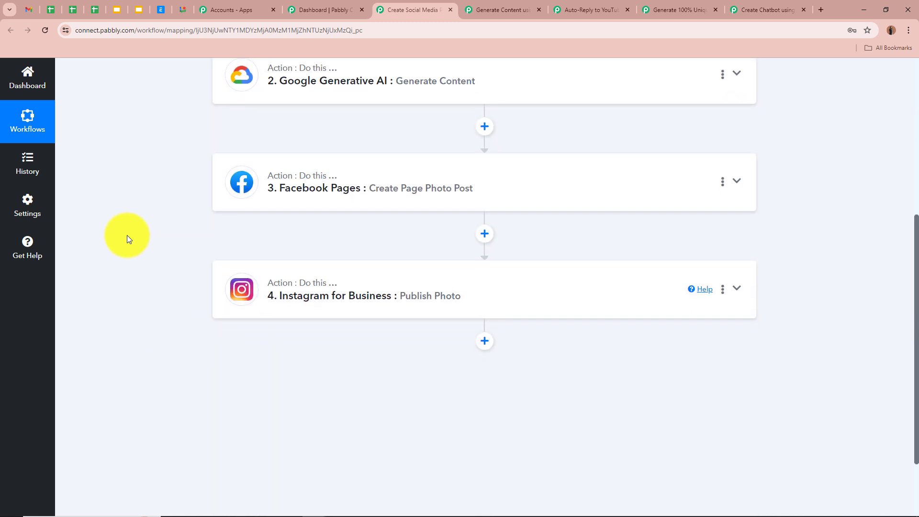
scroll(128, 234, "up", 4)
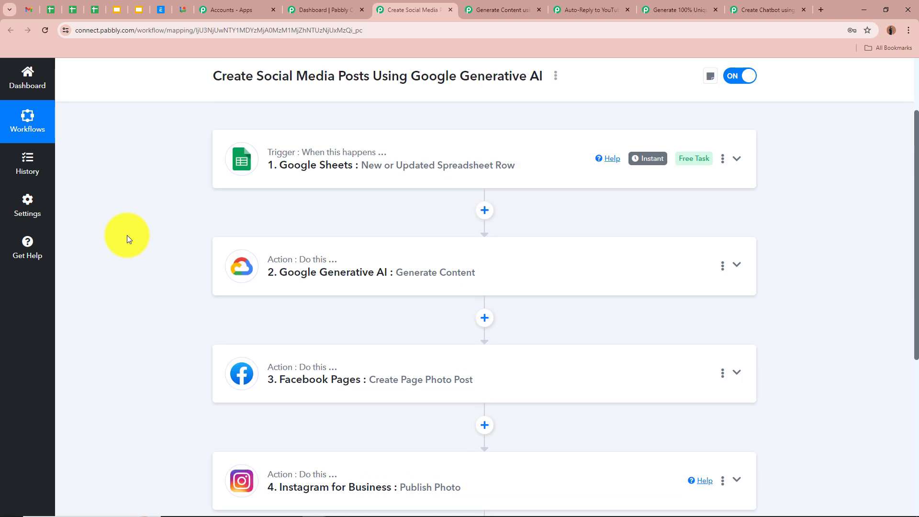
scroll(127, 238, "down", 2)
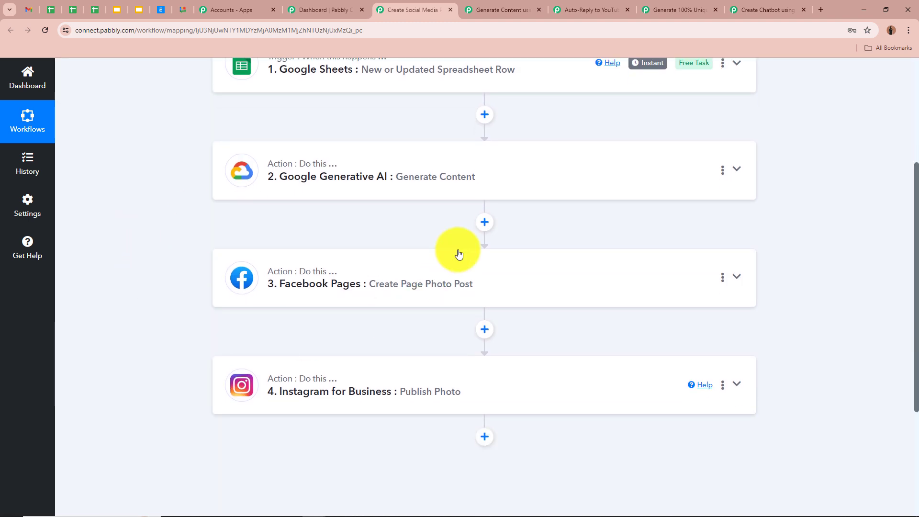
left_click(737, 286)
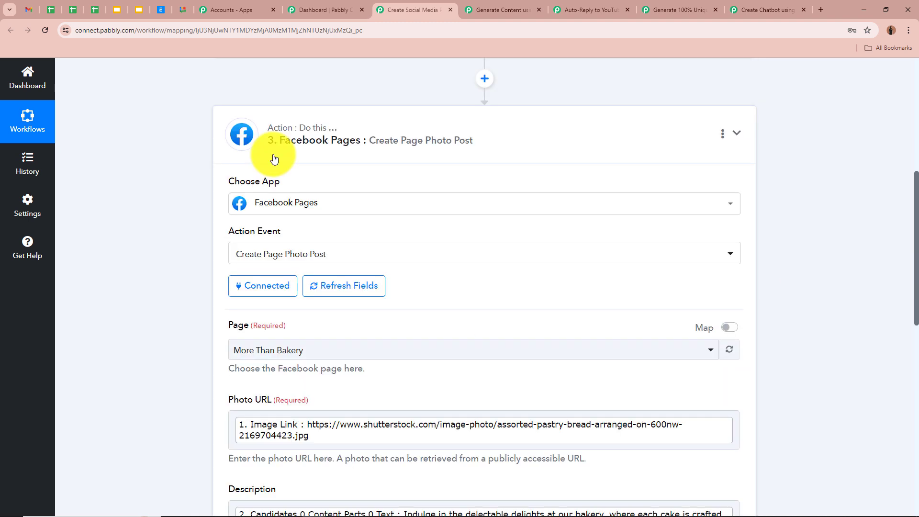
scroll(132, 193, "down", 1)
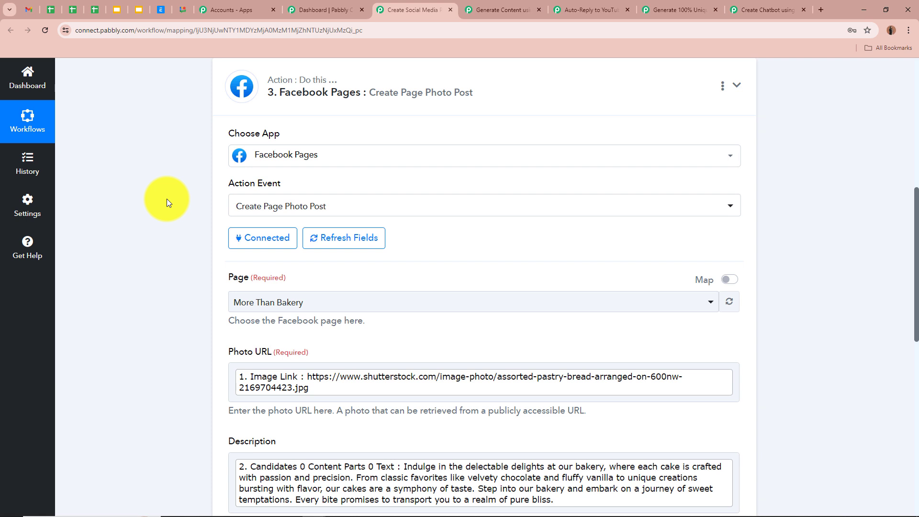
scroll(167, 201, "down", 1)
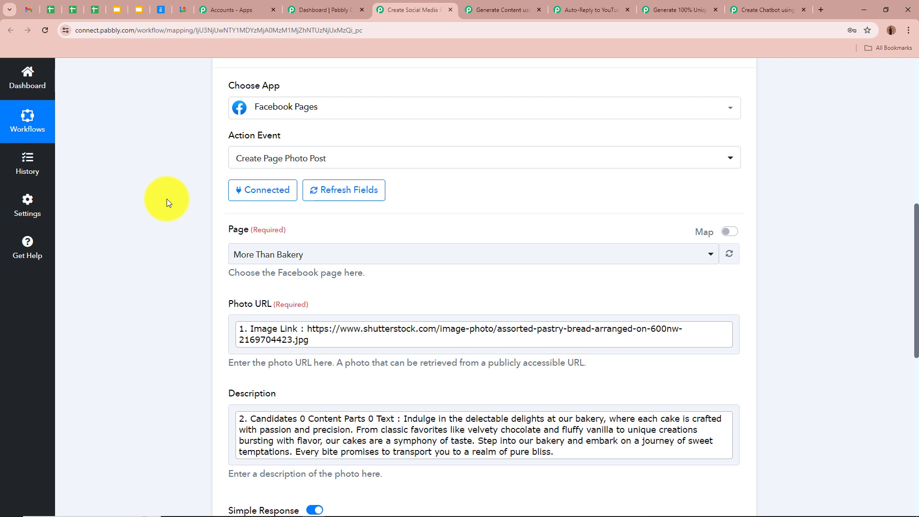
scroll(167, 199, "down", 1)
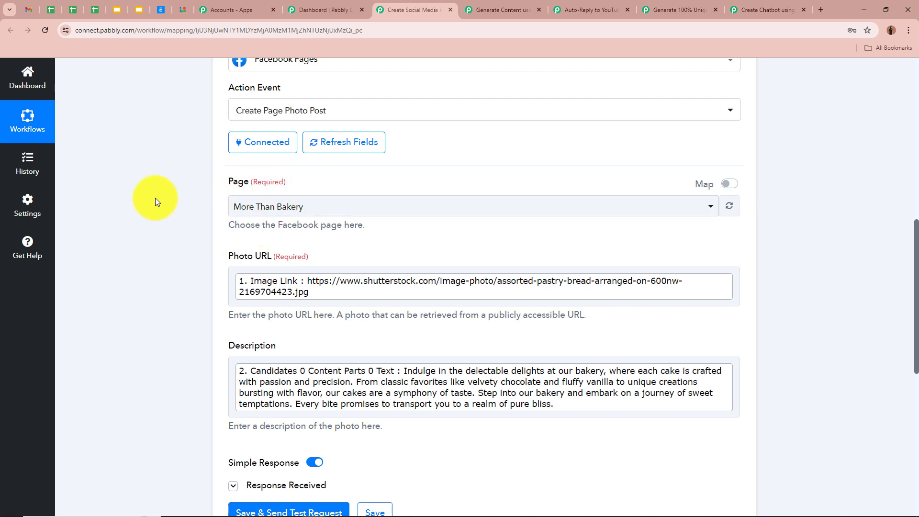
scroll(151, 199, "down", 2)
Step: Check the Page, the Image Link in Photo URL, and the Gemini caption in Description
left_click(248, 185)
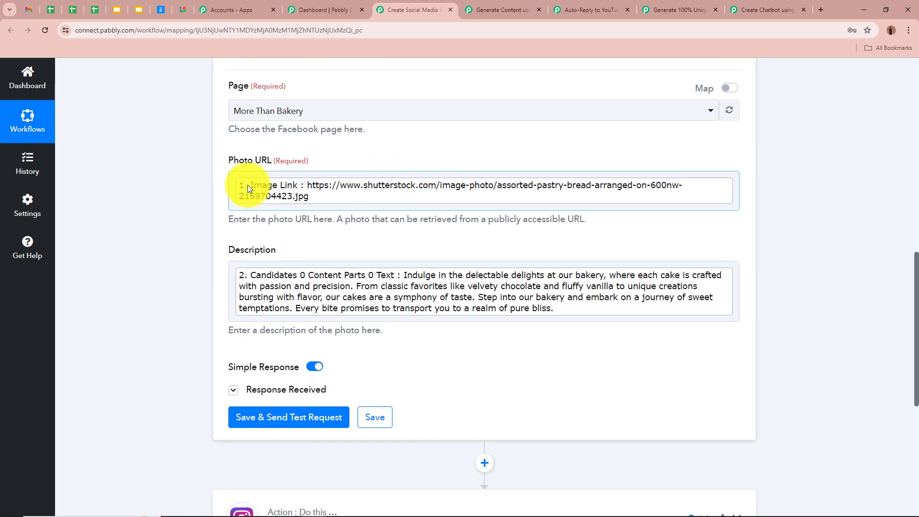
scroll(782, 226, "up", 12)
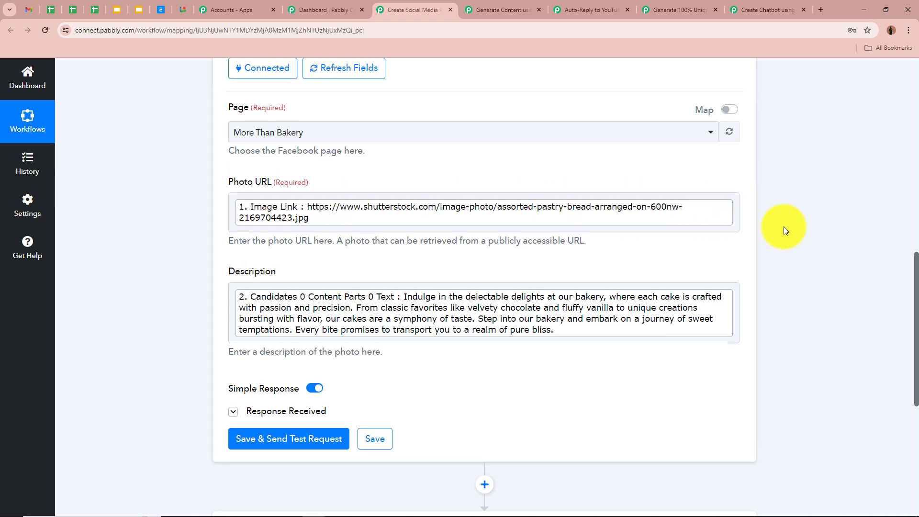
scroll(163, 214, "down", 10)
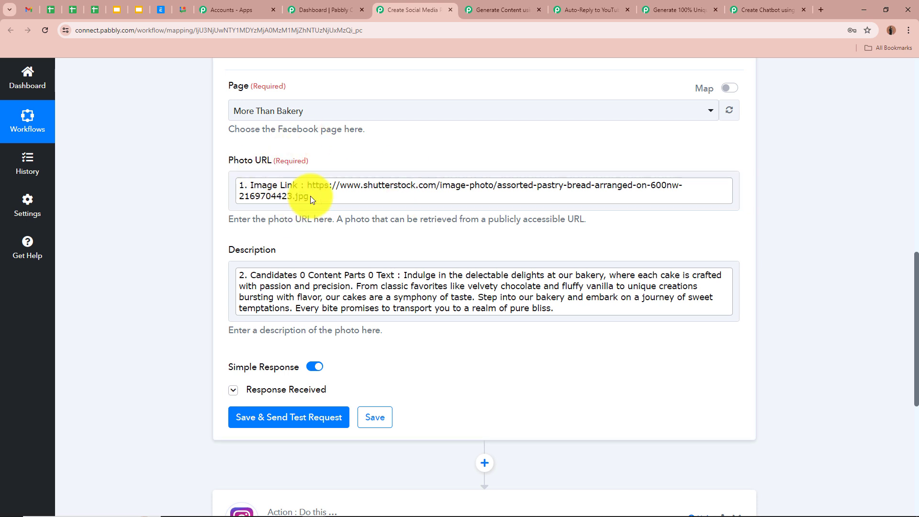
scroll(171, 191, "down", 2)
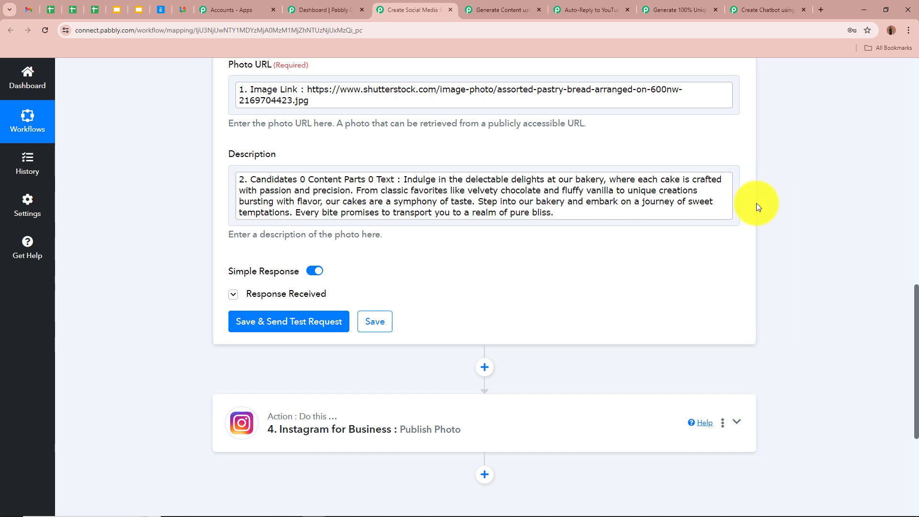
scroll(851, 205, "up", 10)
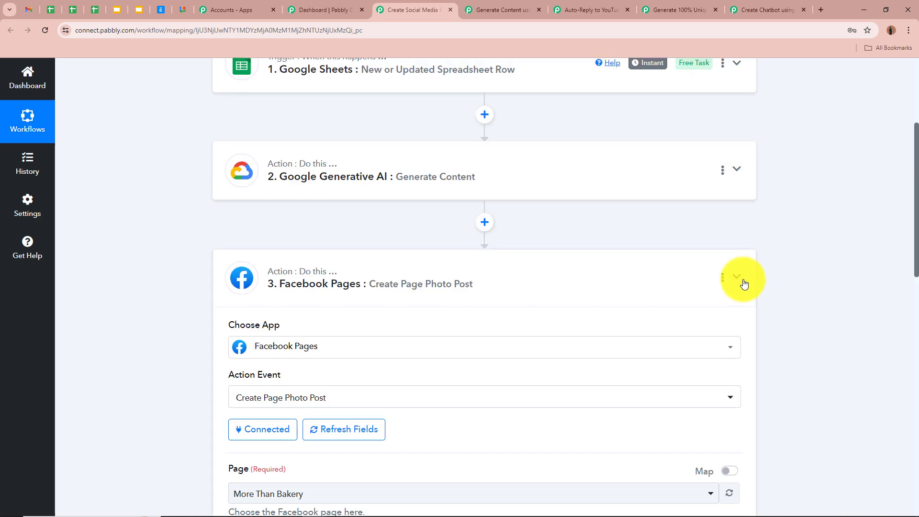
scroll(306, 254, "down", 10)
Step: Expand Response Received to view the test result with its returned Post Id
left_click(229, 246)
scroll(177, 245, "down", 2)
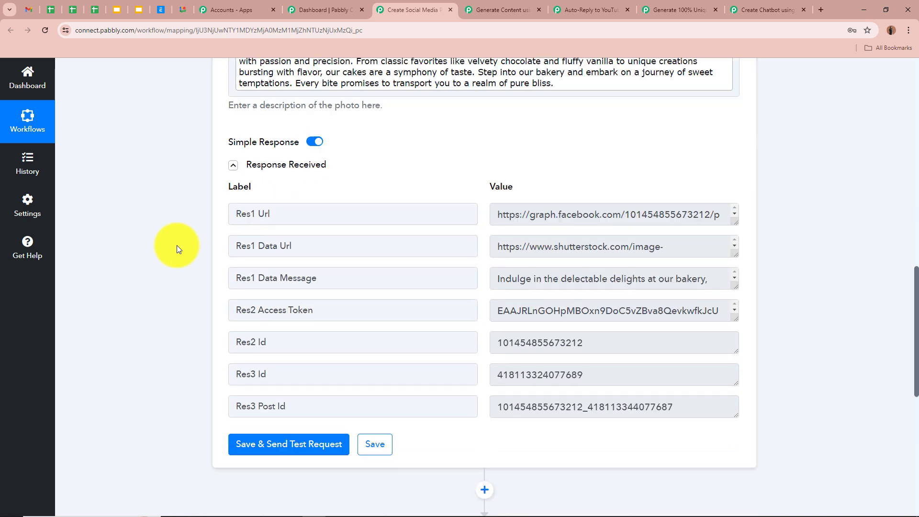
scroll(177, 245, "down", 1)
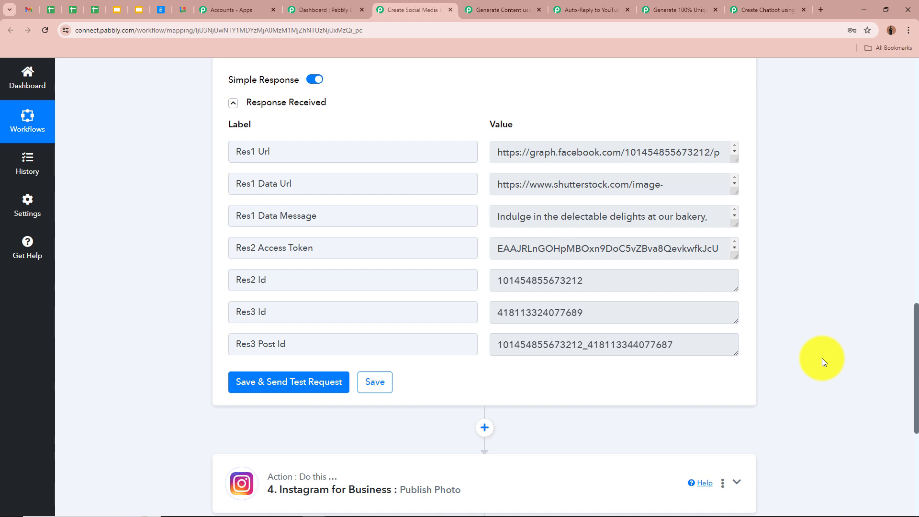
scroll(822, 358, "up", 15)
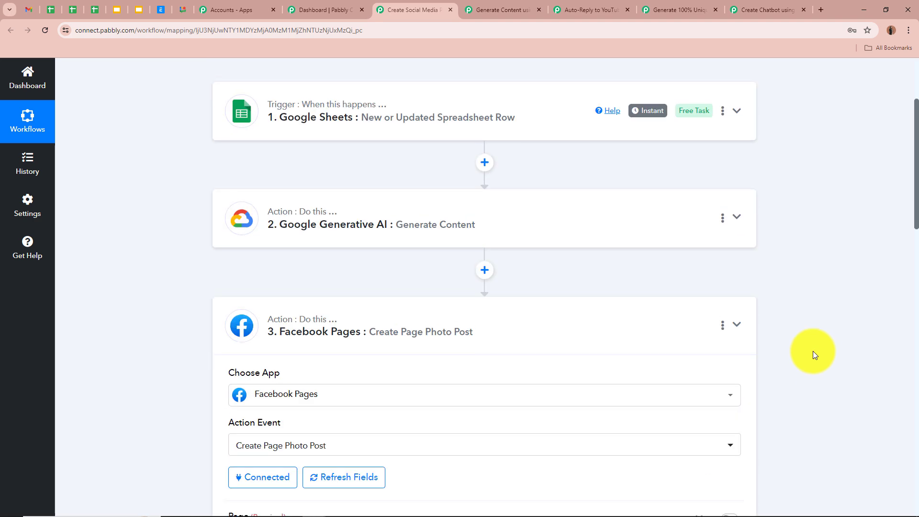
Step: Collapse the Facebook step and expand the Instagram for Business Publish Photo step
left_click(736, 325)
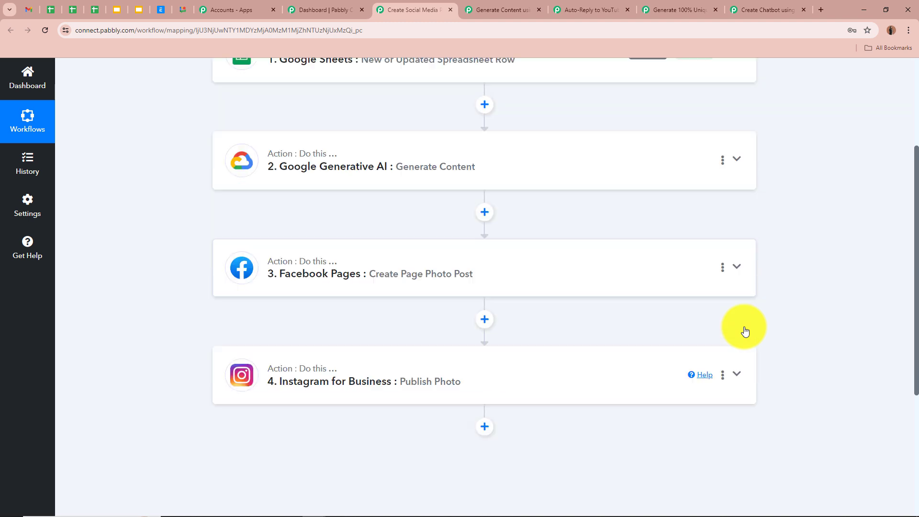
scroll(787, 312, "down", 1)
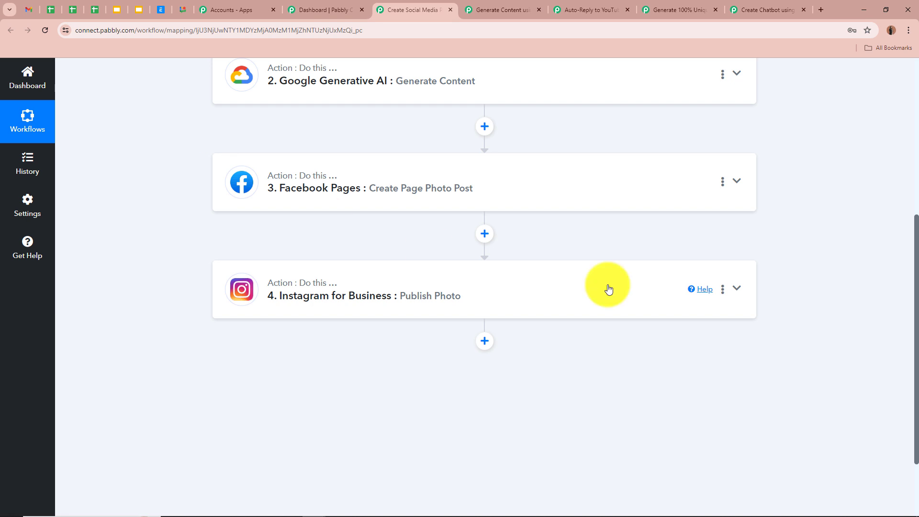
left_click(750, 288)
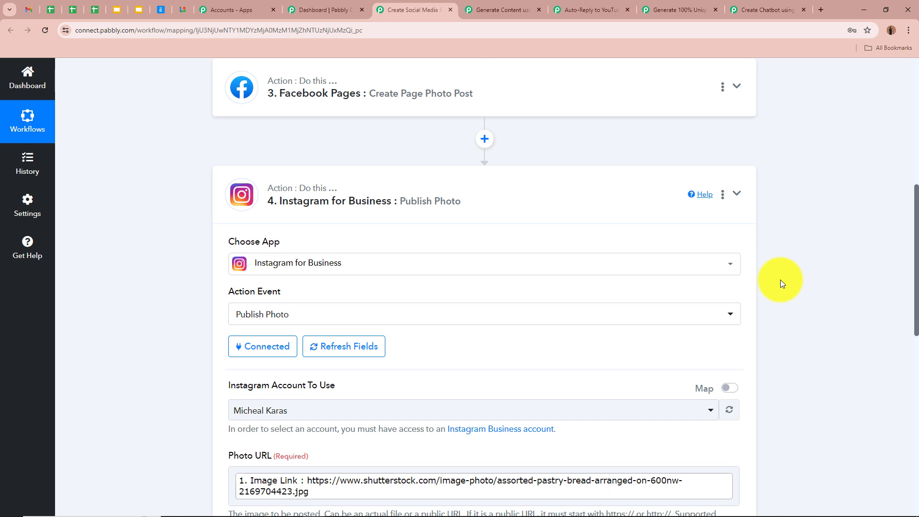
scroll(780, 280, "down", 2)
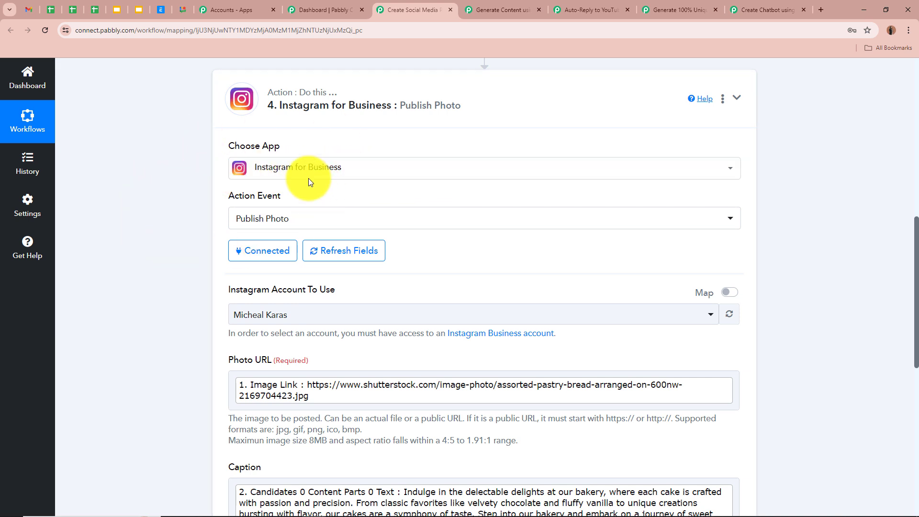
scroll(228, 168, "down", 3)
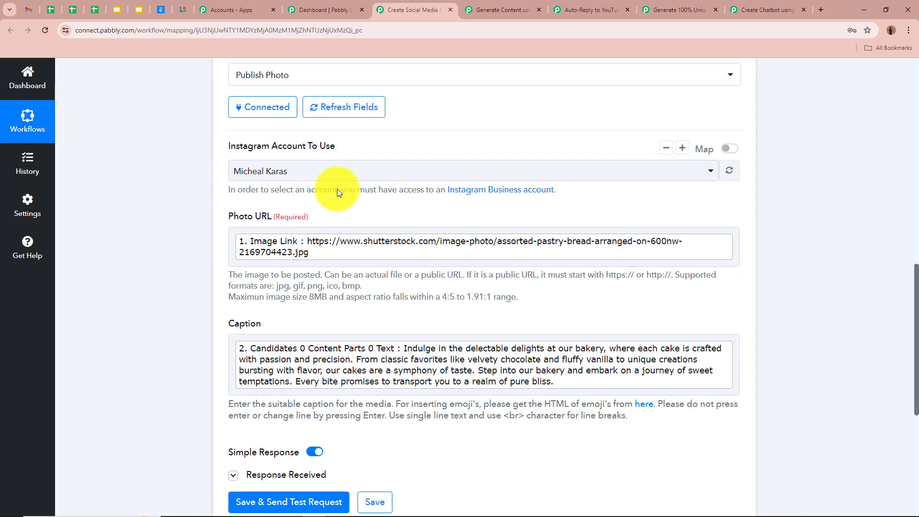
Step: Review the Instagram account, mapped Photo URL and Caption, leaving the account unchanged
left_click(269, 165)
left_click(162, 181)
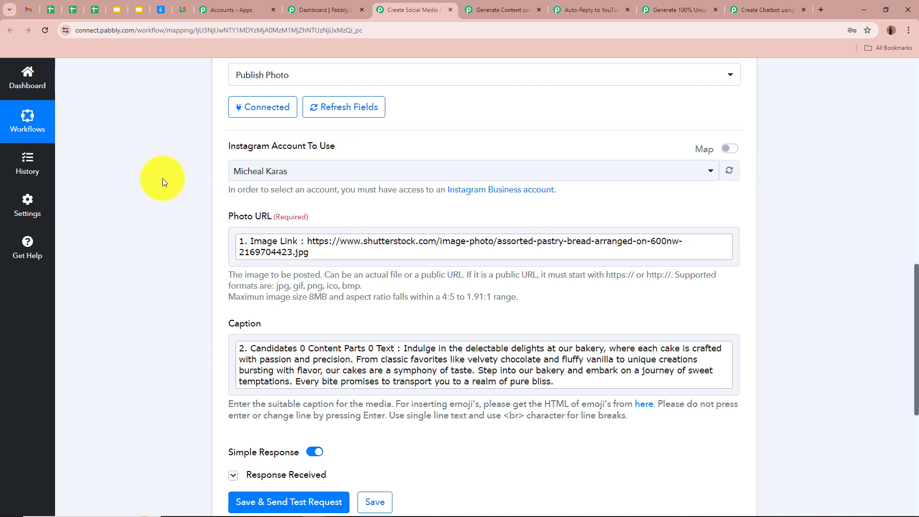
scroll(162, 178, "down", 1)
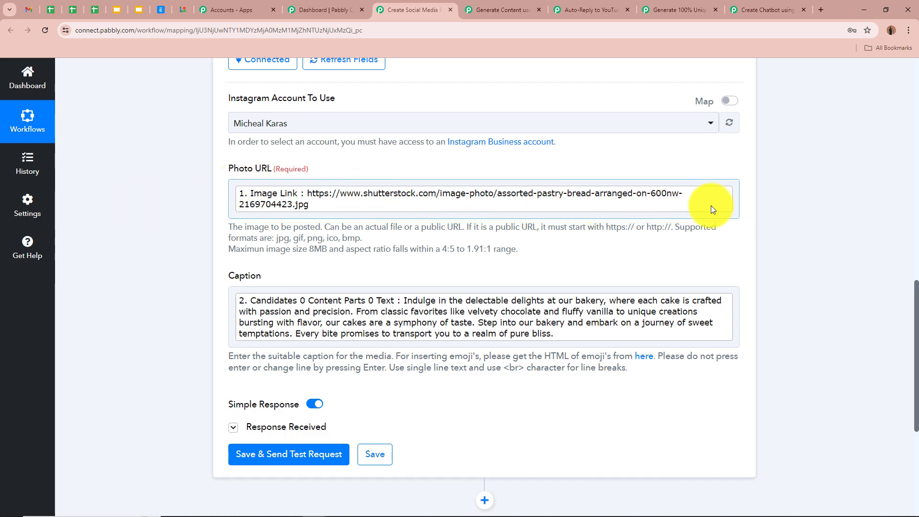
scroll(782, 223, "up", 12)
scroll(782, 224, "down", 7)
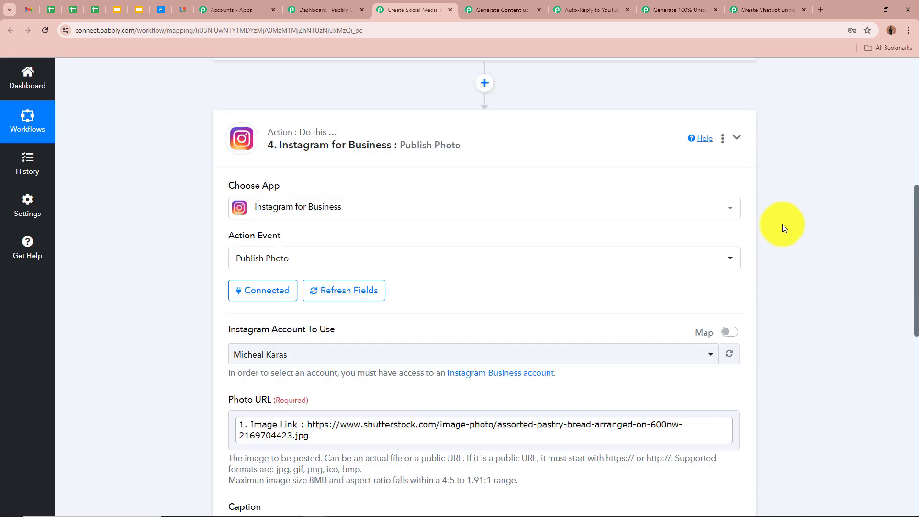
scroll(782, 224, "down", 7)
scroll(328, 135, "up", 1)
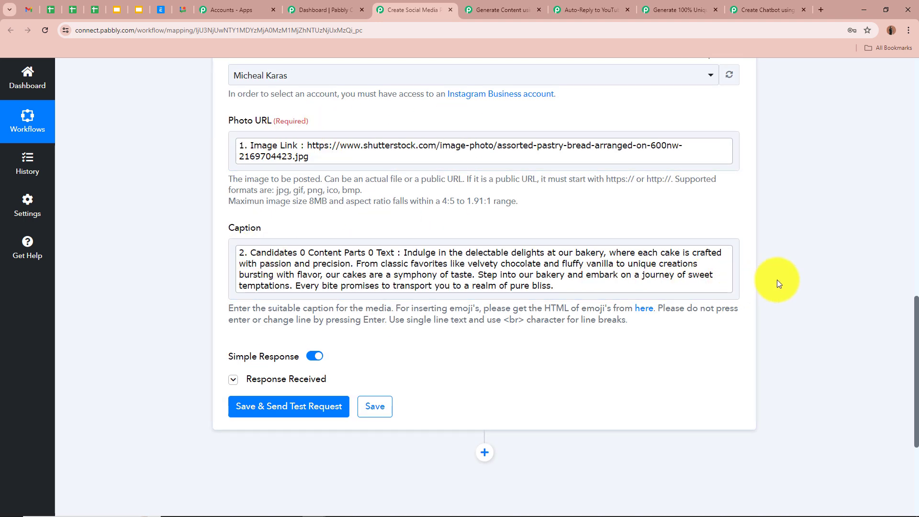
scroll(773, 280, "down", 3)
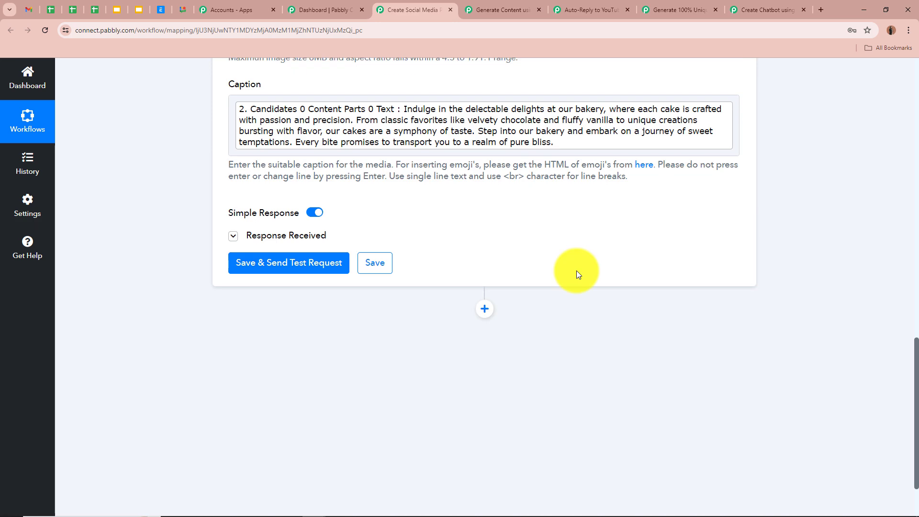
Step: Check the test response's two returned Ids, then collapse the Instagram step
left_click(233, 236)
scroll(150, 238, "down", 1)
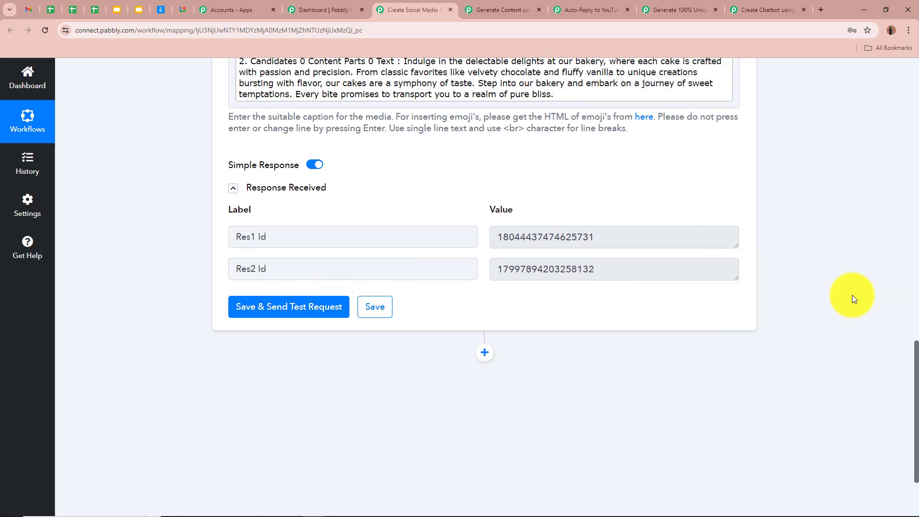
scroll(846, 295, "up", 8)
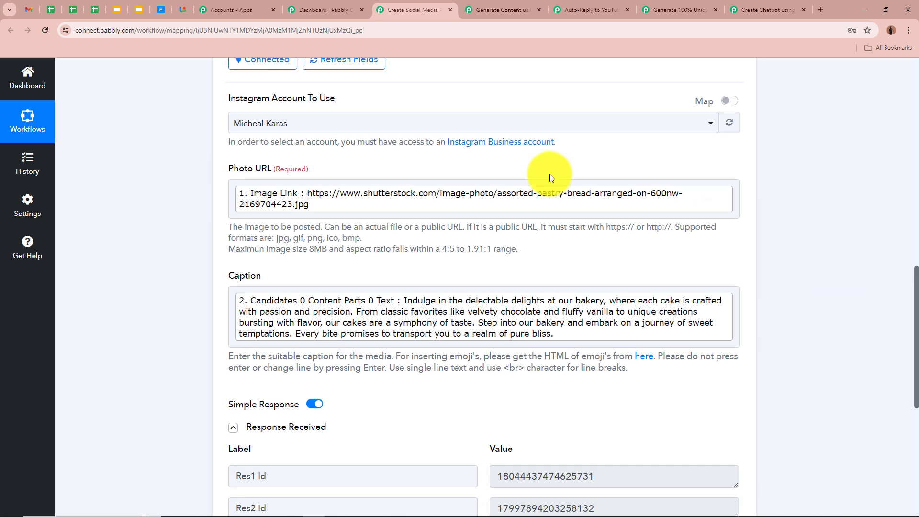
scroll(766, 239, "up", 3)
left_click(754, 163)
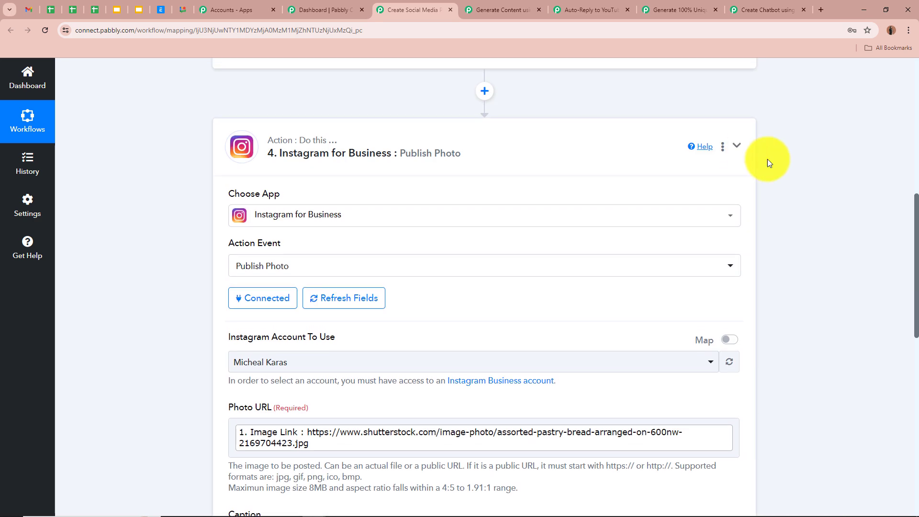
scroll(813, 191, "up", 5)
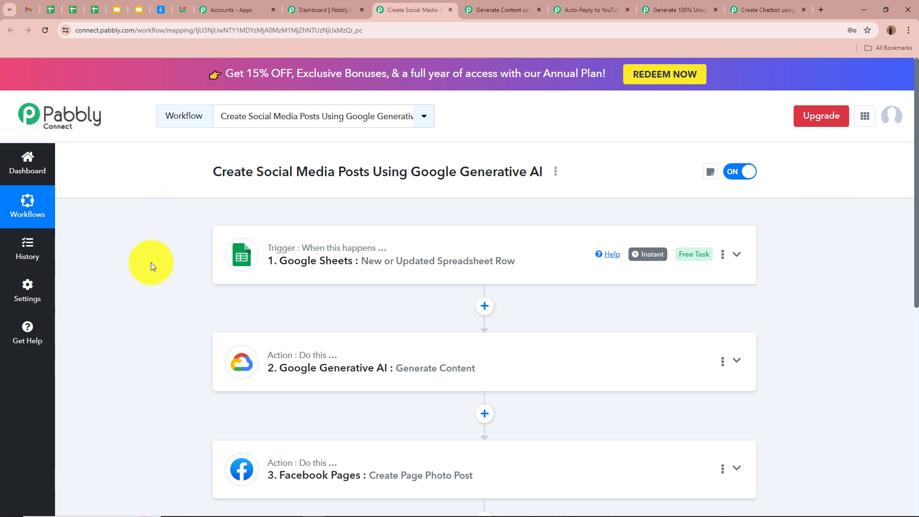
scroll(150, 262, "down", 4)
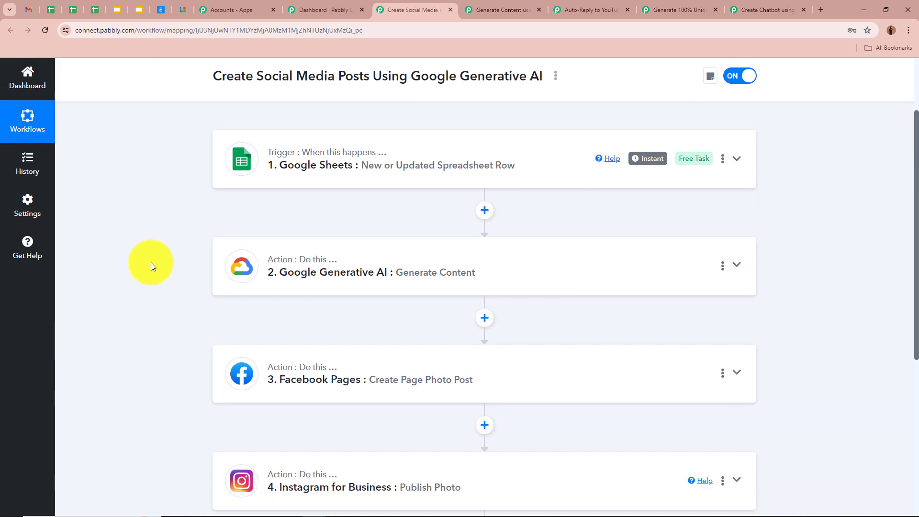
scroll(151, 262, "up", 5)
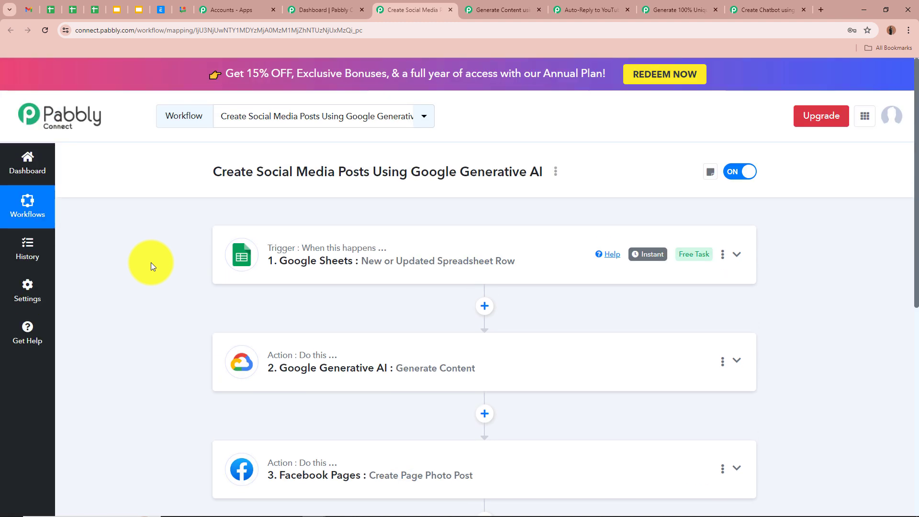
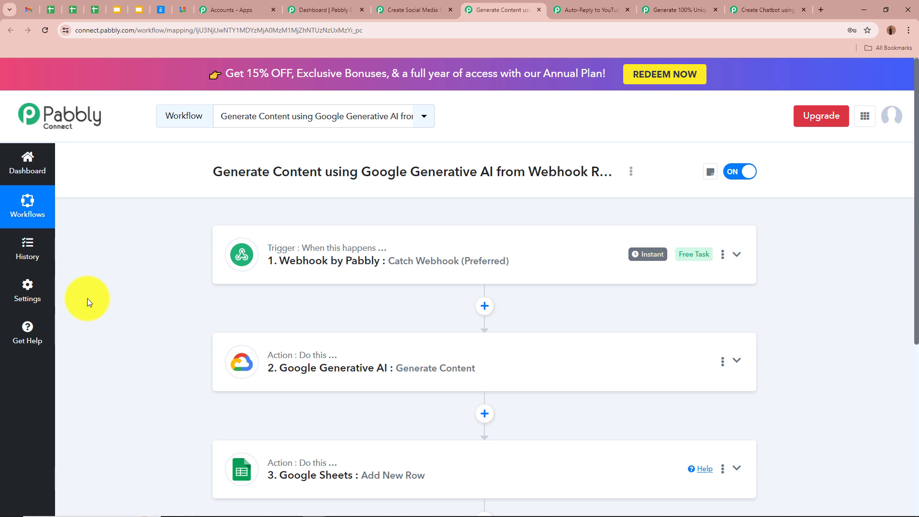
left_click(738, 254)
scroll(752, 268, "down", 2)
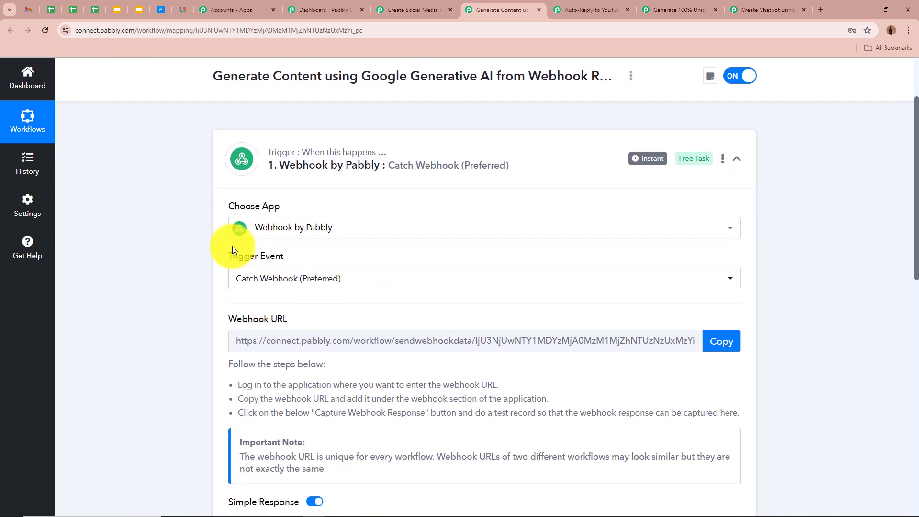
scroll(177, 246, "down", 2)
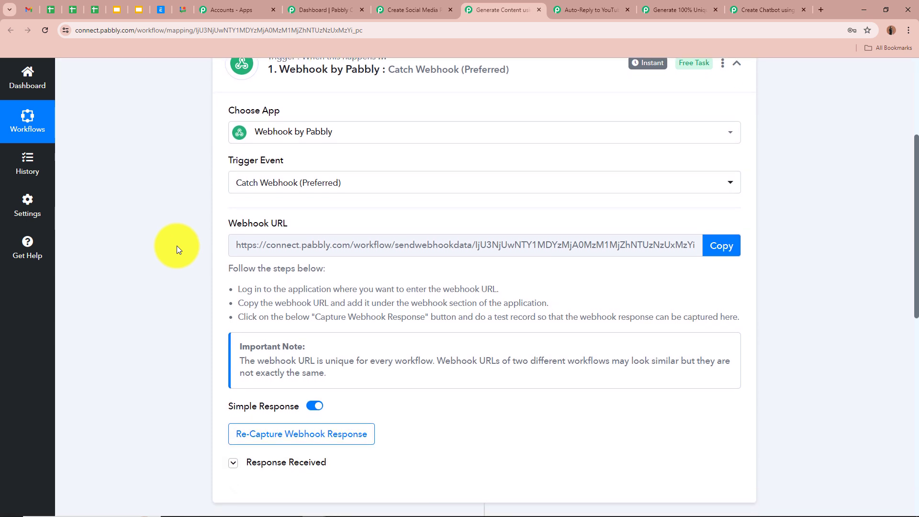
scroll(187, 153, "down", 2)
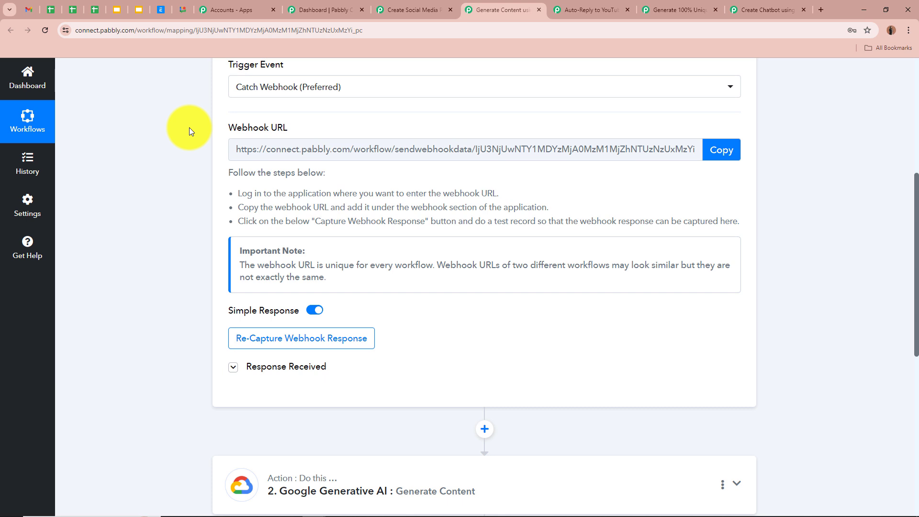
scroll(162, 231, "down", 1)
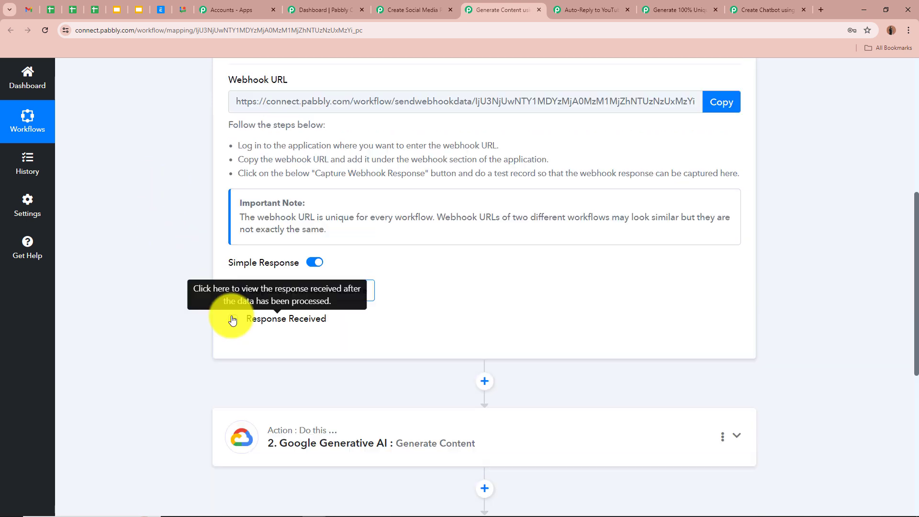
left_click(233, 320)
scroll(174, 308, "down", 4)
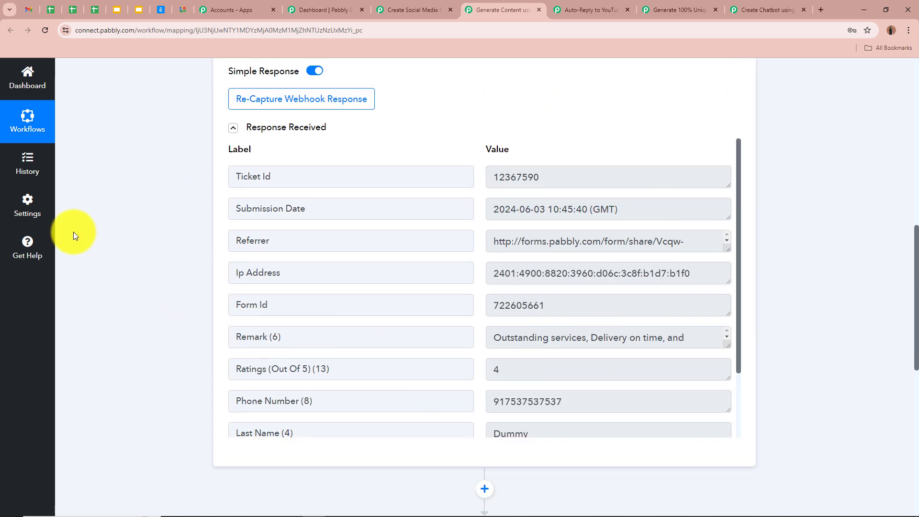
scroll(111, 268, "up", 6)
scroll(117, 256, "down", 6)
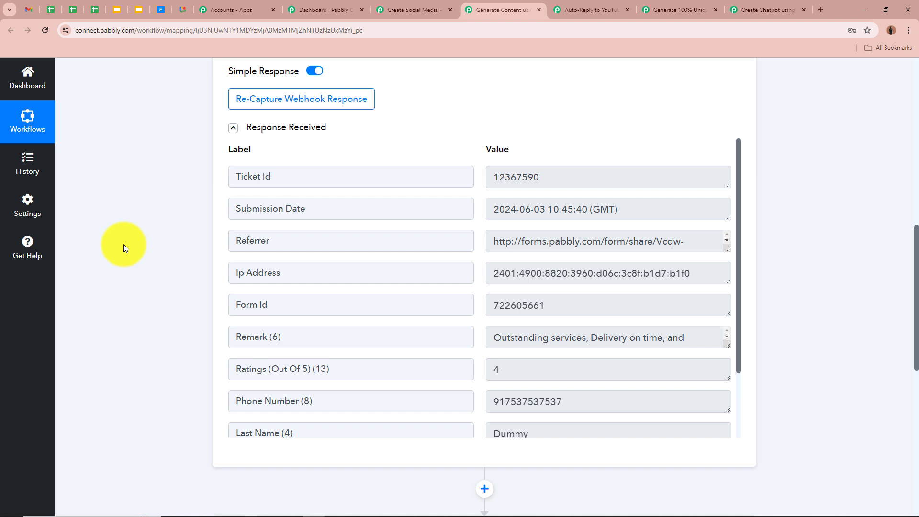
scroll(467, 307, "down", 4)
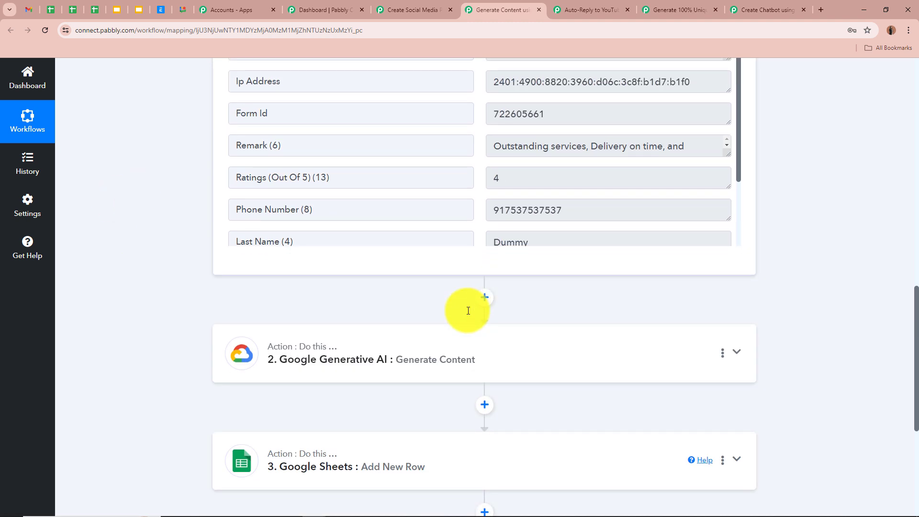
scroll(468, 310, "up", 3)
scroll(493, 246, "down", 2)
scroll(492, 243, "up", 2)
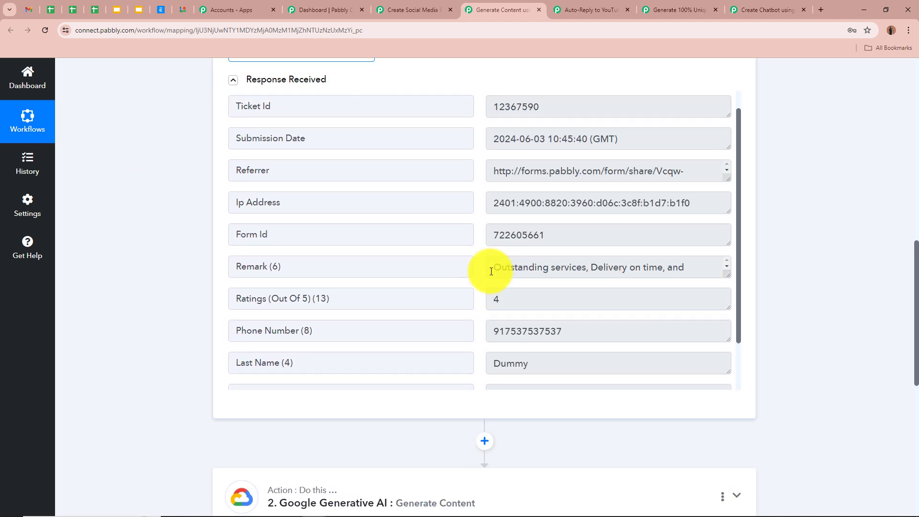
scroll(544, 319, "down", 2)
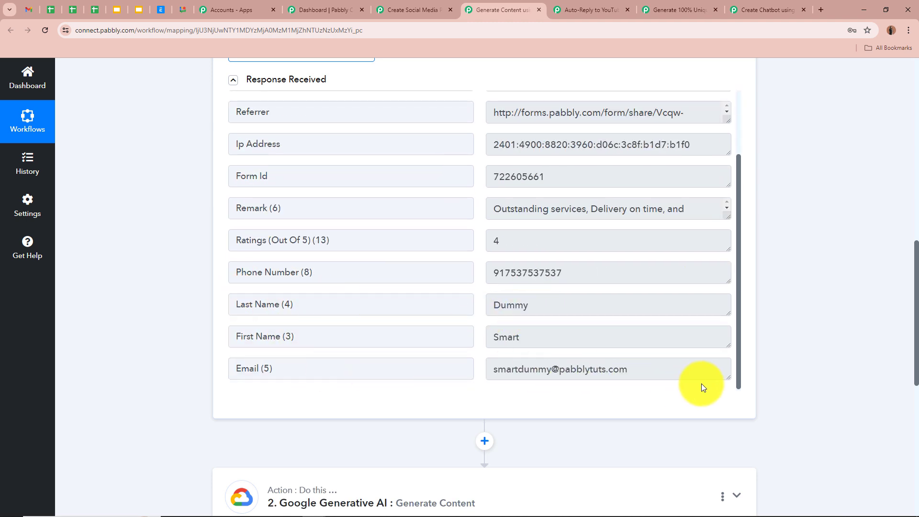
scroll(623, 373, "up", 1)
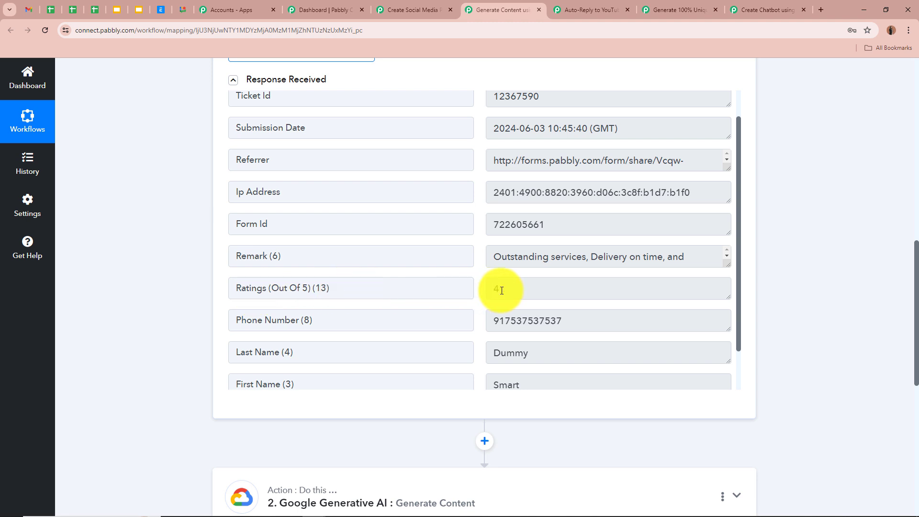
left_click(725, 267)
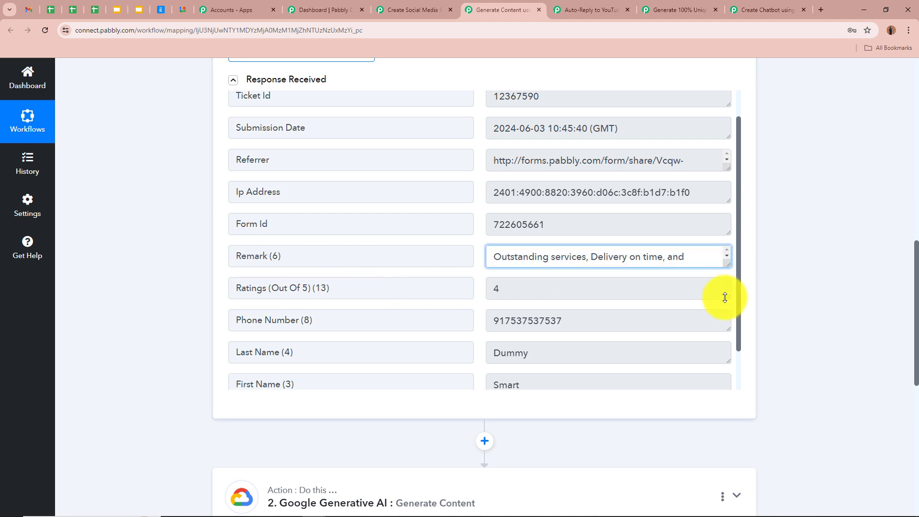
left_click_drag(728, 266, 726, 312)
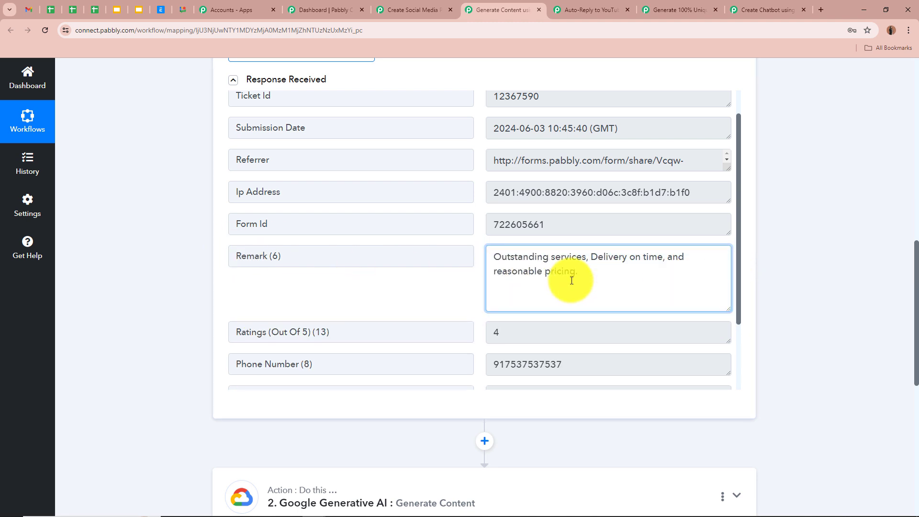
left_click_drag(492, 256, 701, 267)
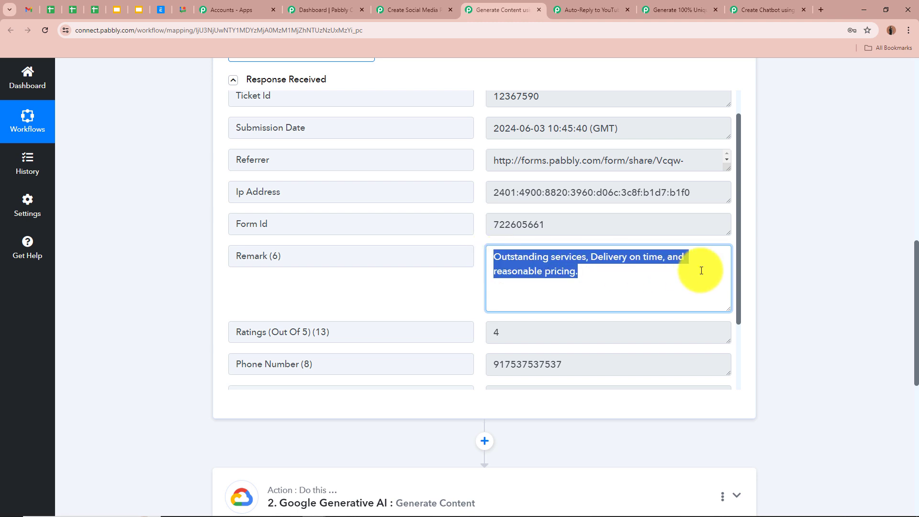
left_click(601, 271)
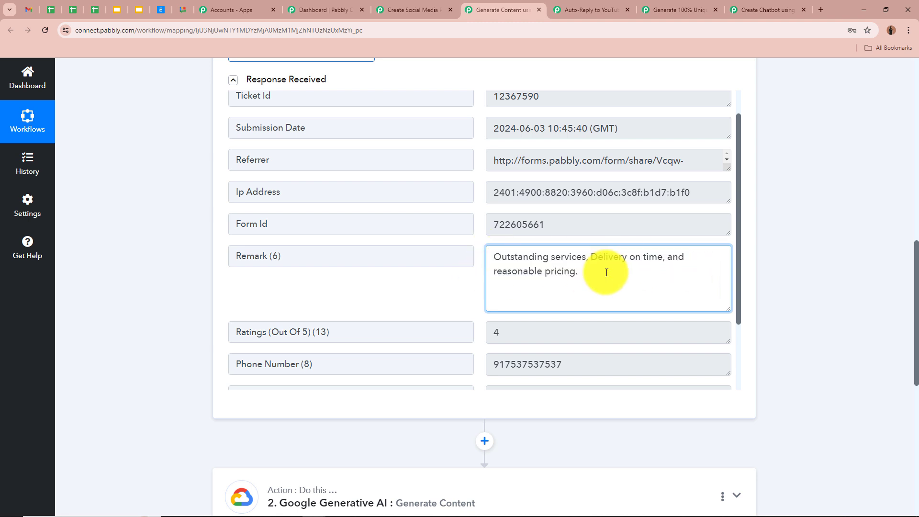
scroll(604, 272, "up", 1)
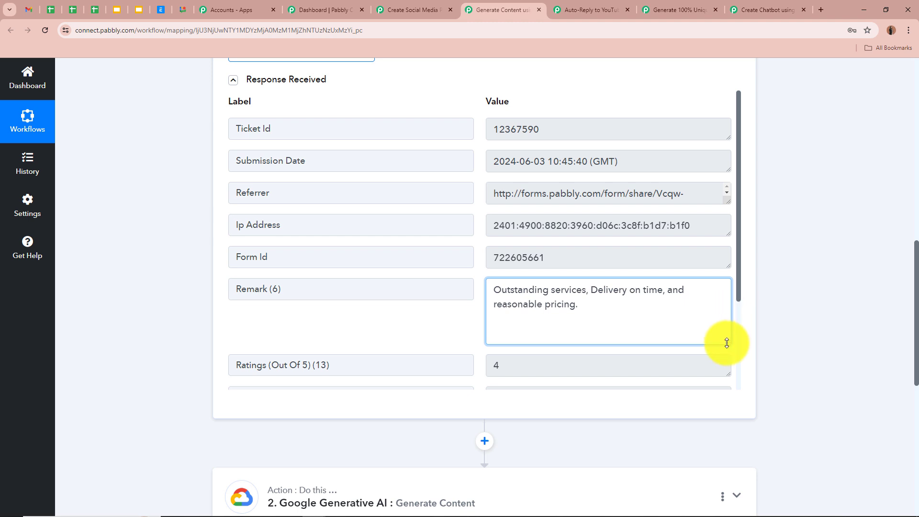
left_click_drag(728, 344, 728, 297)
left_click(801, 309)
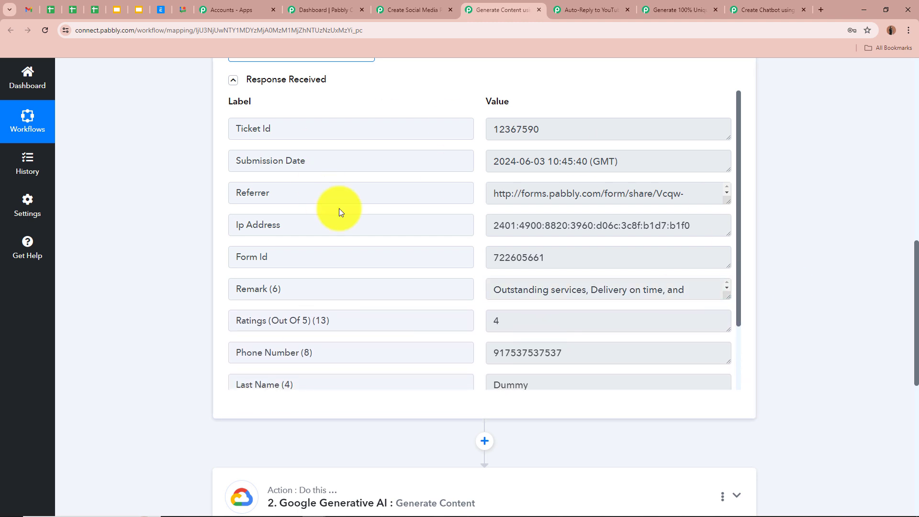
scroll(688, 270, "up", 12)
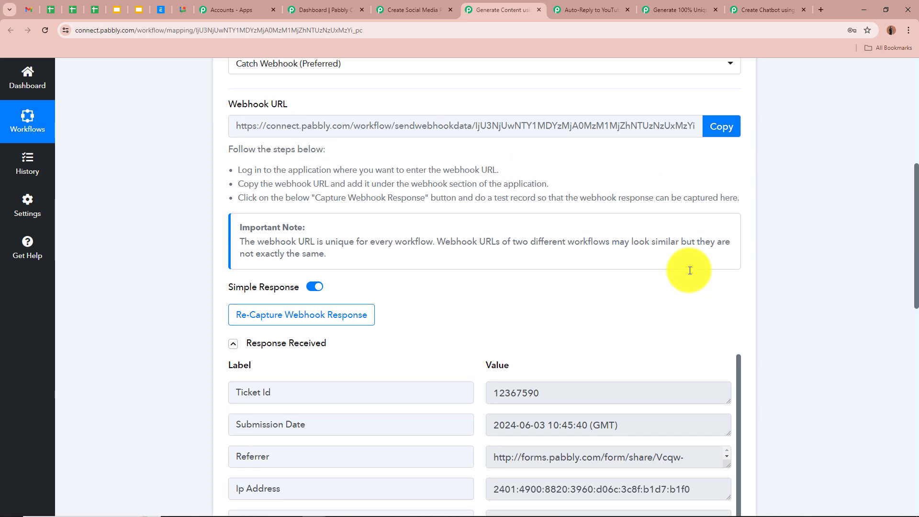
scroll(403, 185, "up", 2)
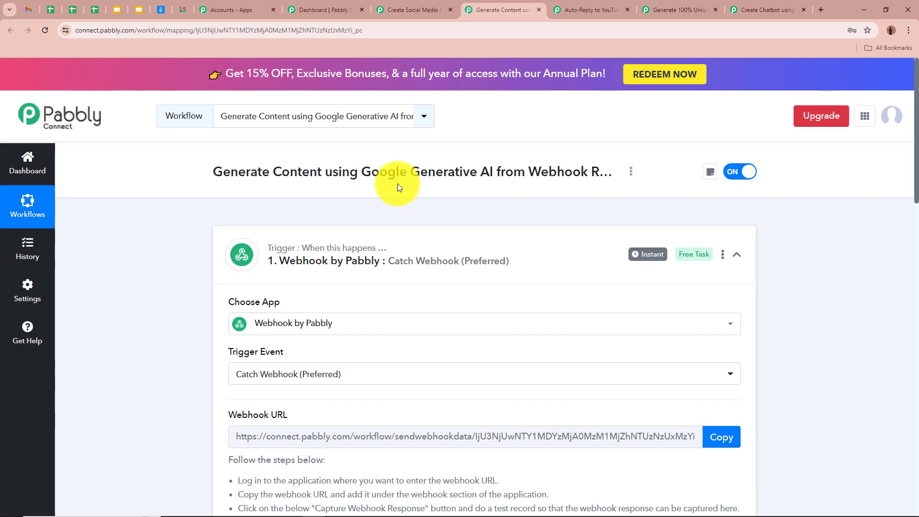
left_click(737, 254)
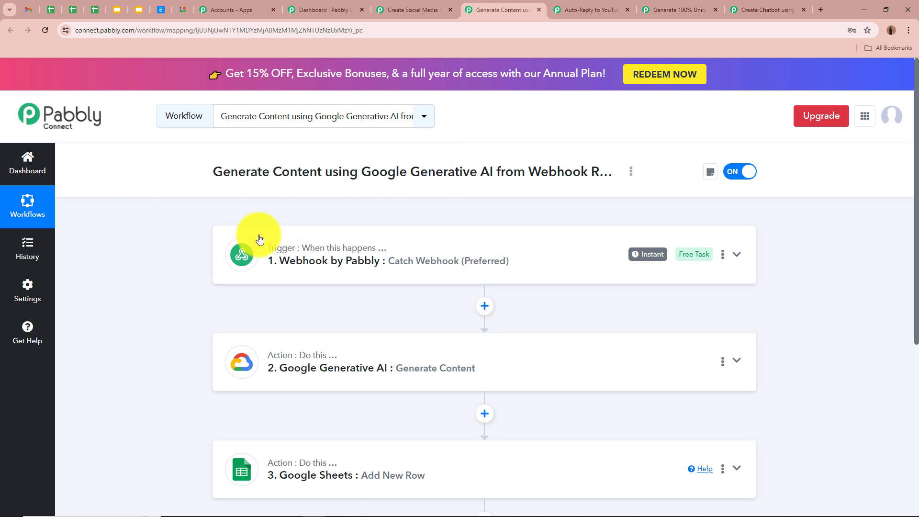
scroll(172, 291, "down", 1)
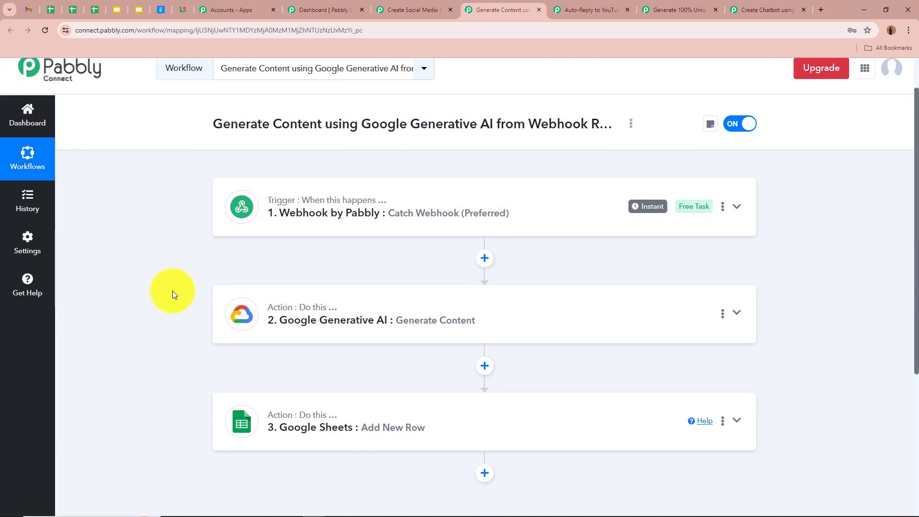
scroll(172, 290, "down", 1)
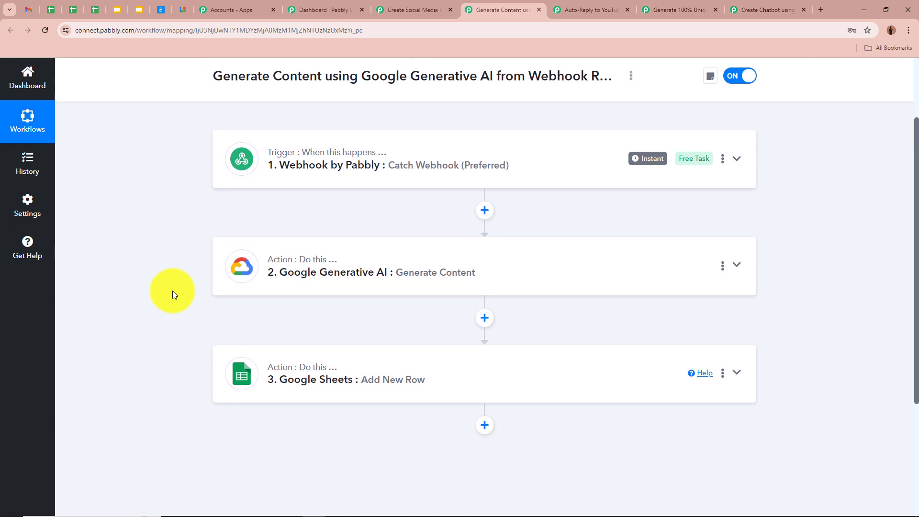
Step: Open the Google Generative AI step and check its feedback-summary prompt mapping name, rating and remark
left_click(735, 264)
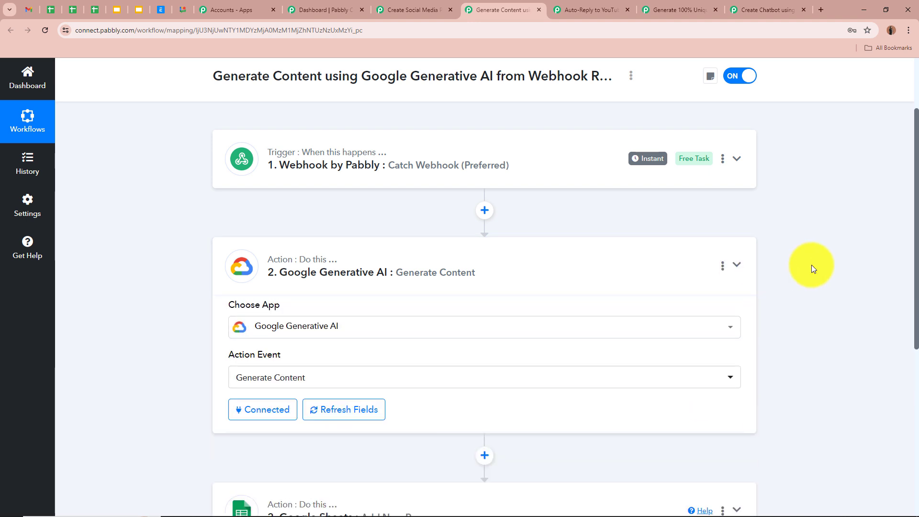
scroll(319, 263, "down", 2)
scroll(129, 228, "down", 1)
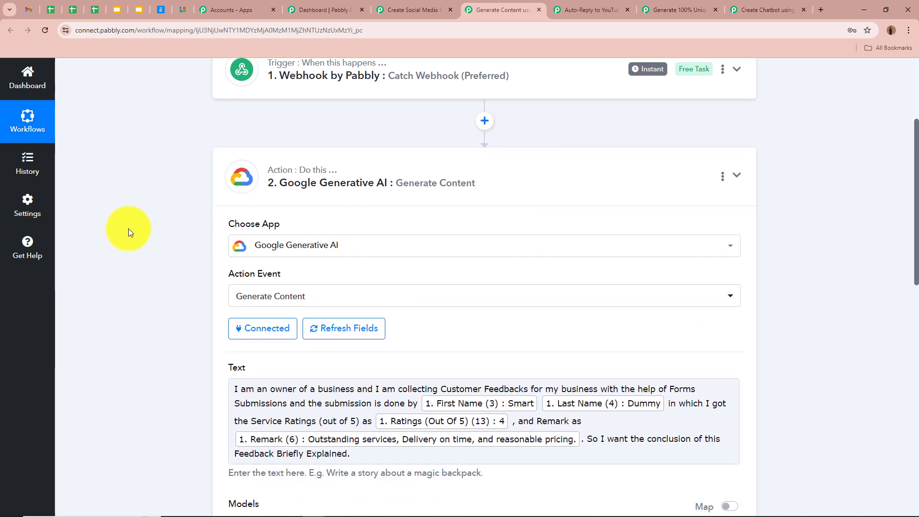
scroll(139, 251, "down", 2)
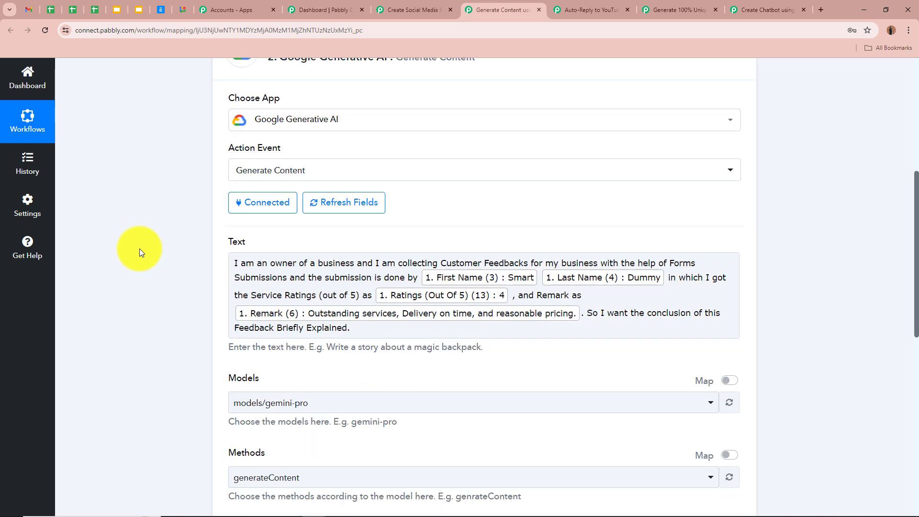
scroll(139, 249, "up", 3)
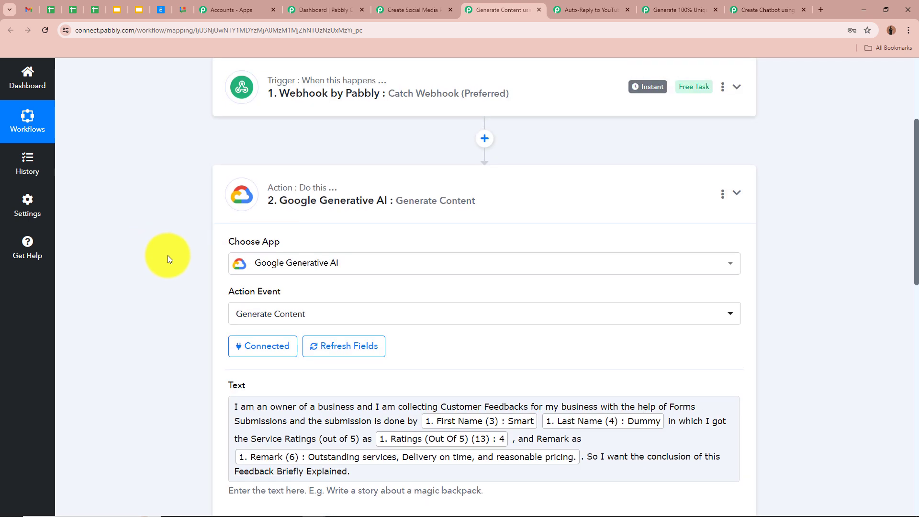
scroll(179, 256, "down", 4)
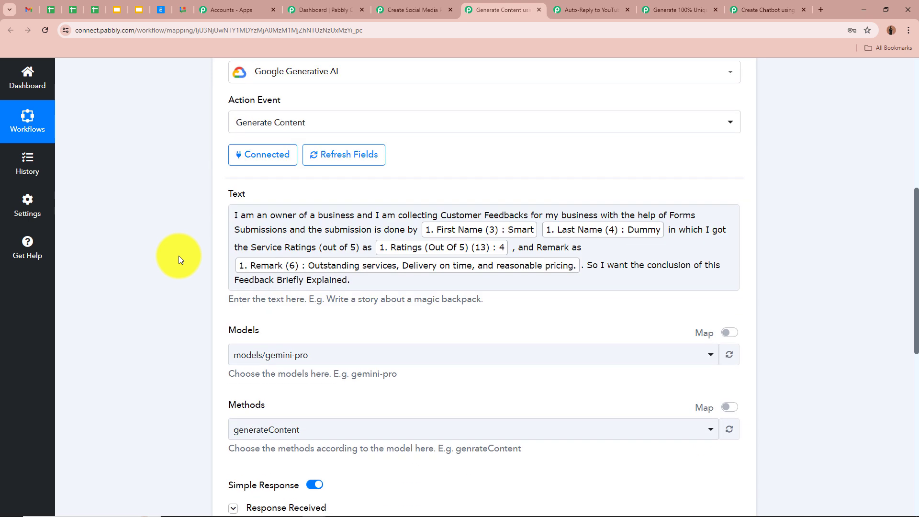
left_click(257, 216)
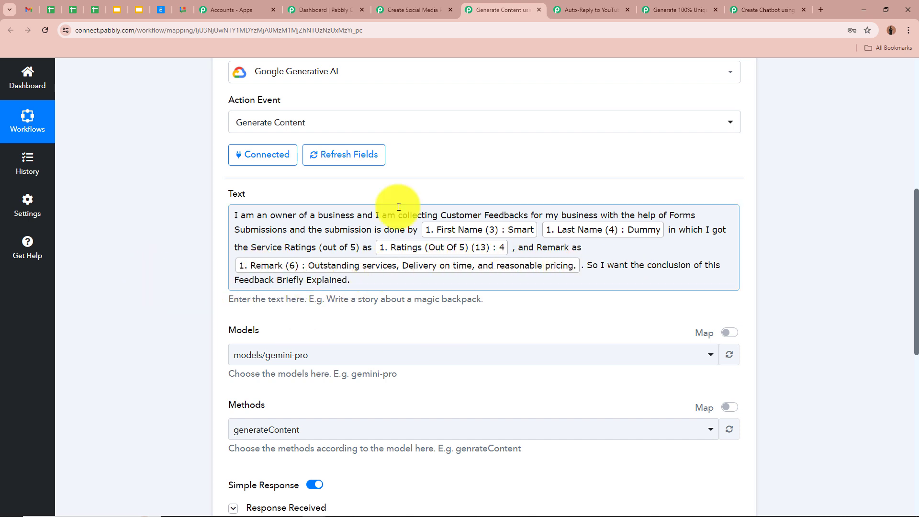
Step: Confirm Models is models/gemini-pro and Methods is generateContent
scroll(154, 245, "down", 2)
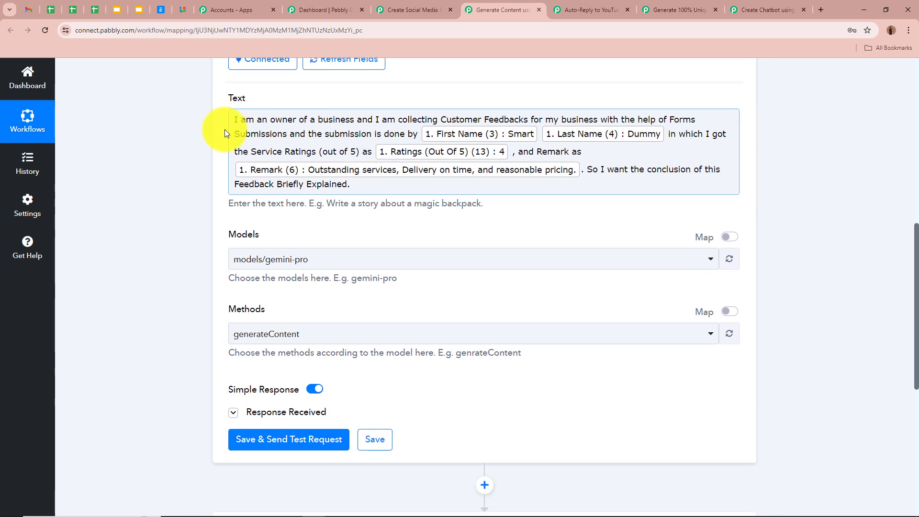
scroll(297, 107, "down", 2)
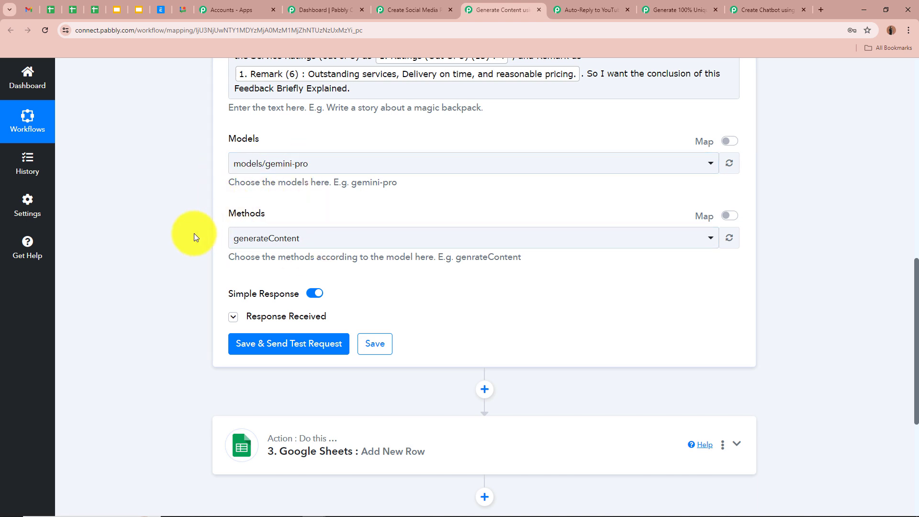
scroll(193, 236, "down", 1)
scroll(368, 85, "up", 4)
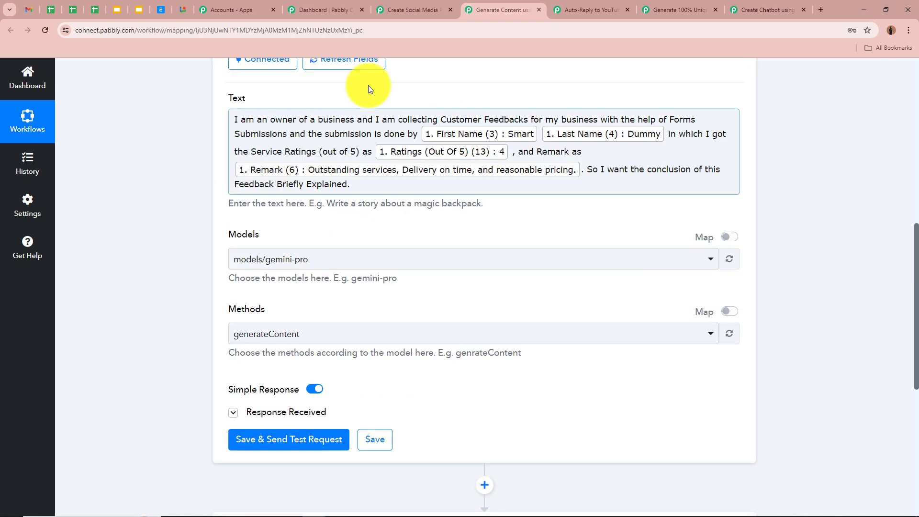
scroll(133, 237, "down", 4)
scroll(133, 237, "down", 2)
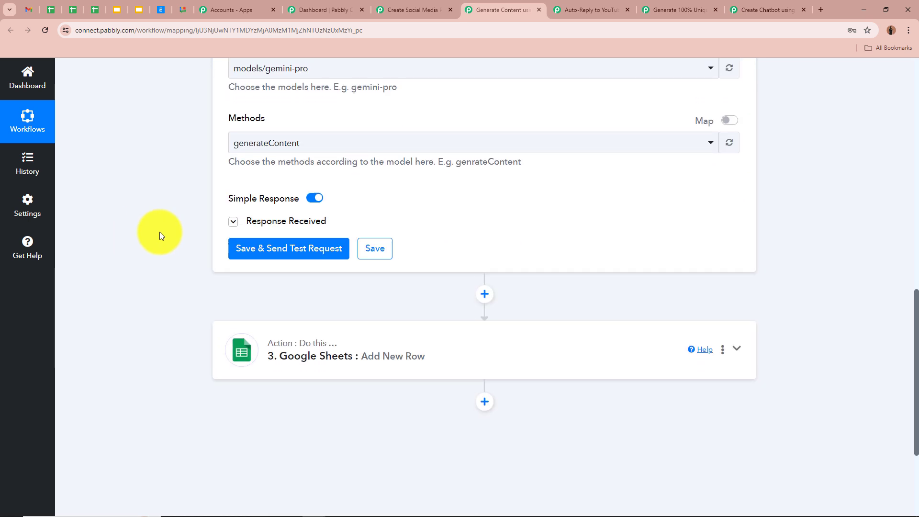
Step: Expand Response Received and enlarge the Value box to read the summary's conclusion
left_click(240, 221)
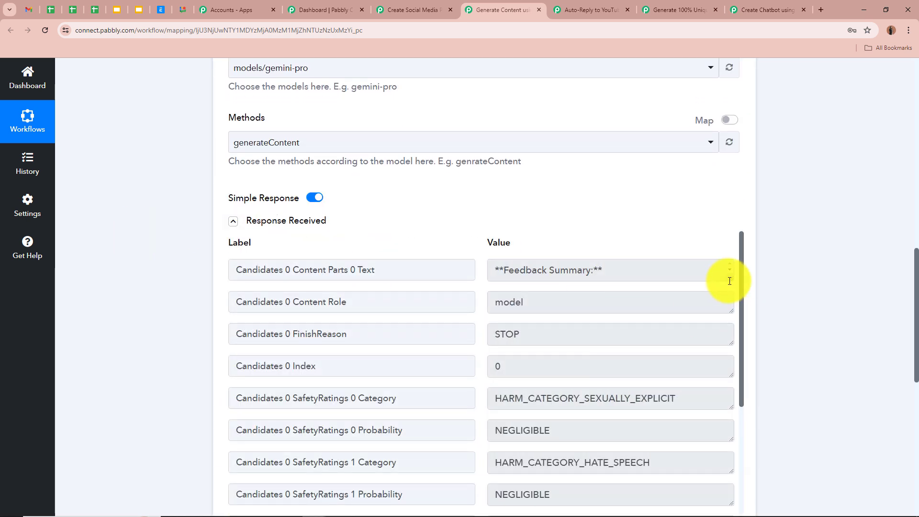
left_click_drag(729, 280, 730, 478)
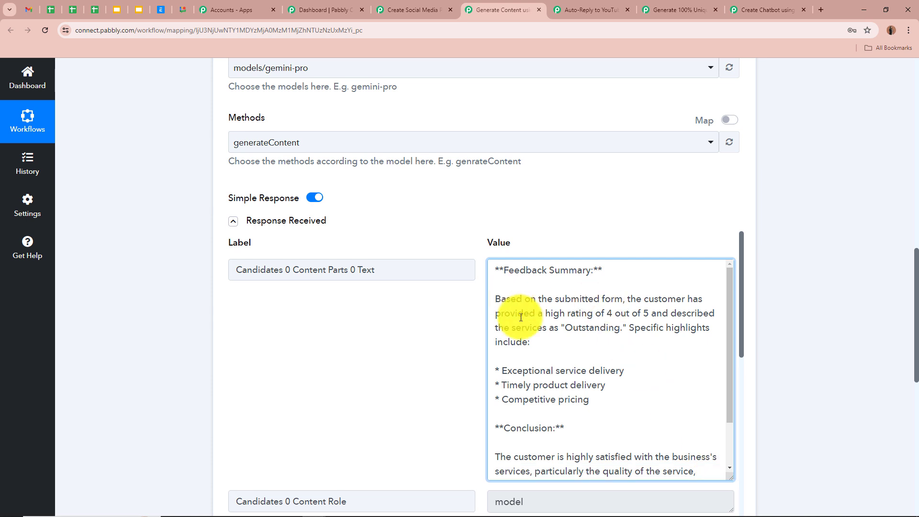
scroll(595, 375, "down", 2)
scroll(594, 376, "up", 2)
scroll(593, 375, "down", 2)
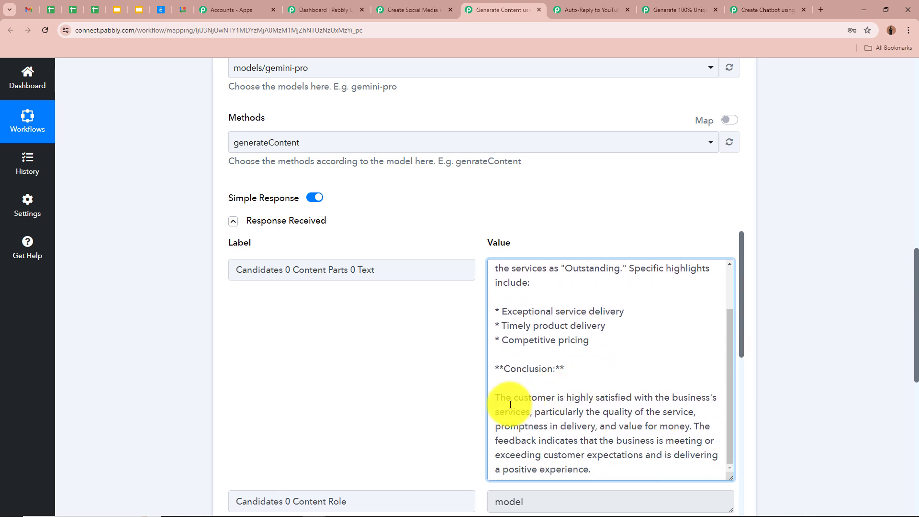
left_click_drag(493, 397, 702, 448)
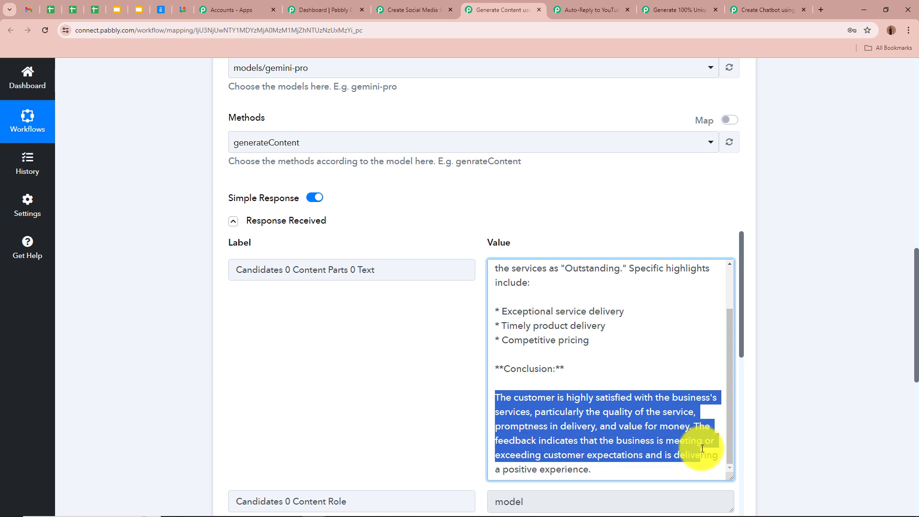
left_click_drag(702, 448, 702, 467)
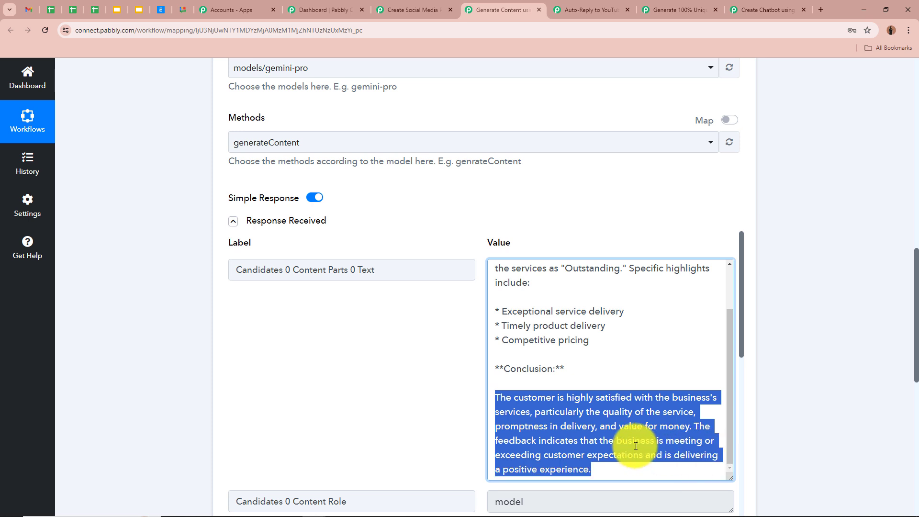
left_click(681, 378)
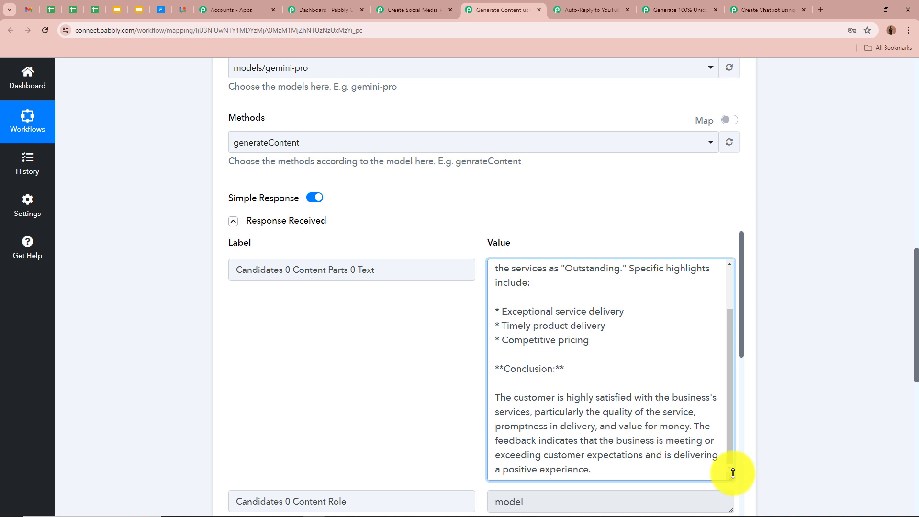
Step: Shrink the response box back and collapse the Google Generative AI step
left_click_drag(731, 481, 715, 274)
scroll(793, 388, "down", 3)
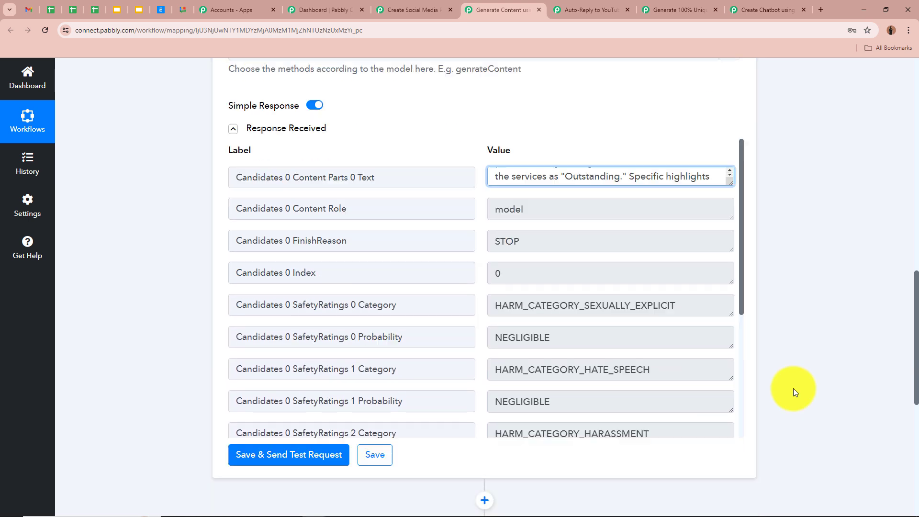
scroll(832, 418, "up", 10)
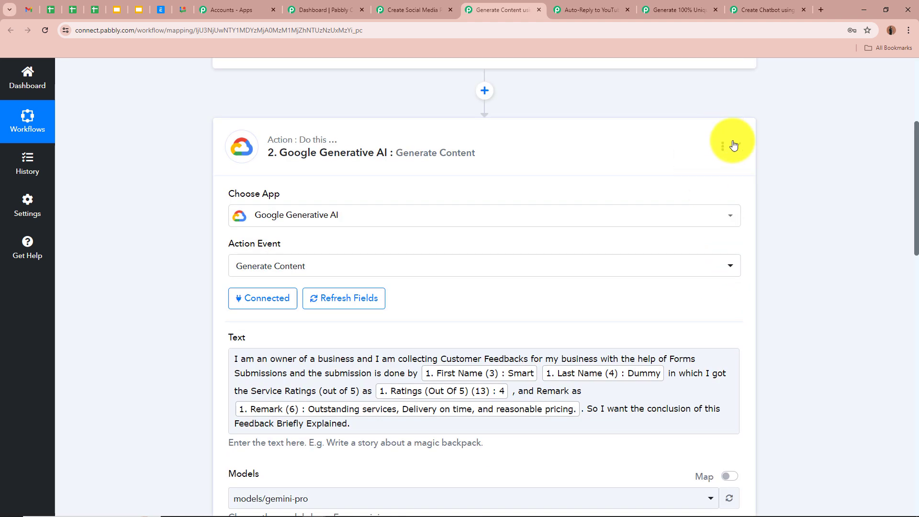
left_click(736, 144)
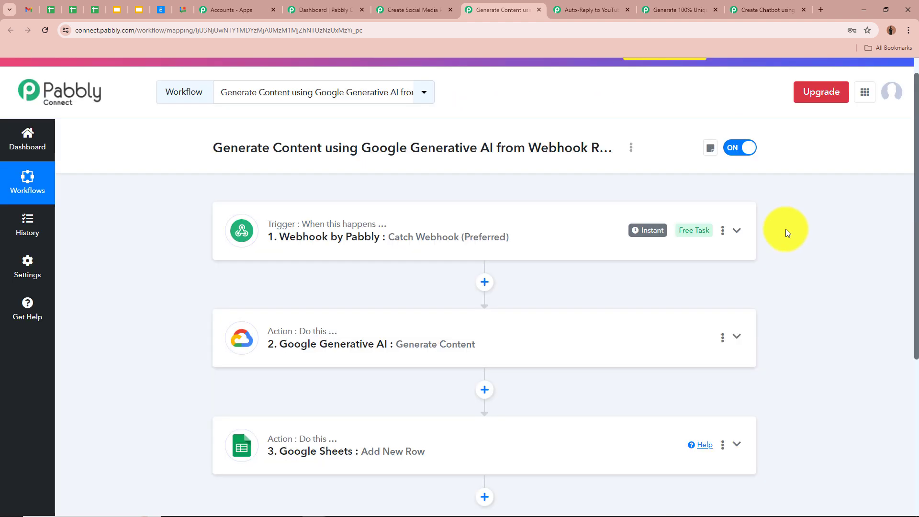
scroll(787, 232, "down", 1)
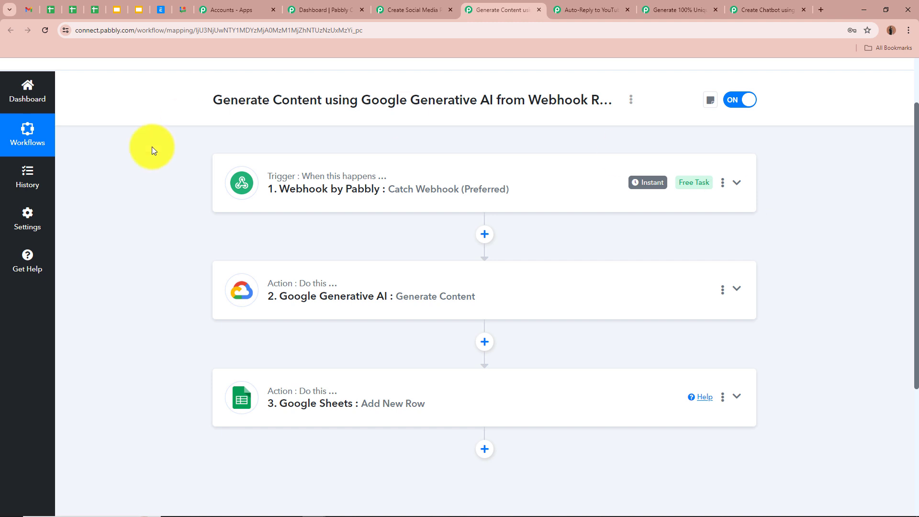
scroll(162, 376, "down", 2)
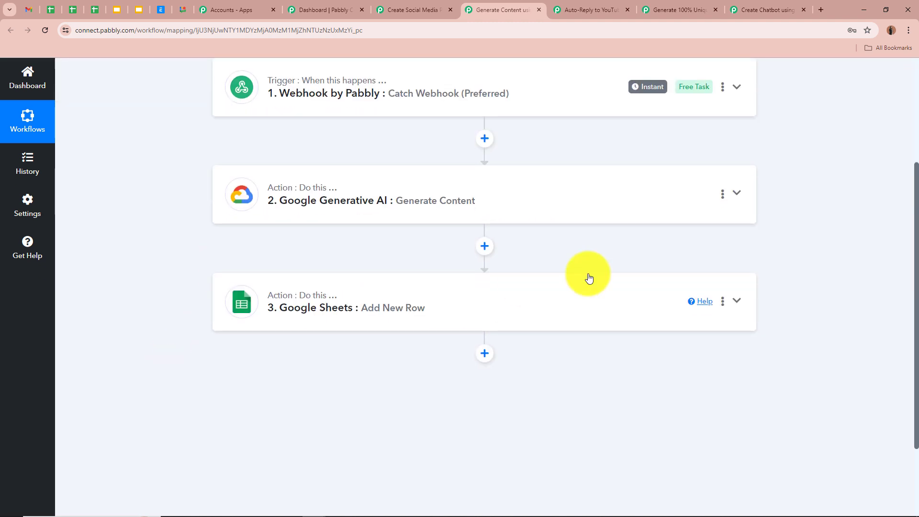
Step: Open the Add New Row step for 'Reviews of Customers' and review its field mappings down to Summary
left_click(737, 300)
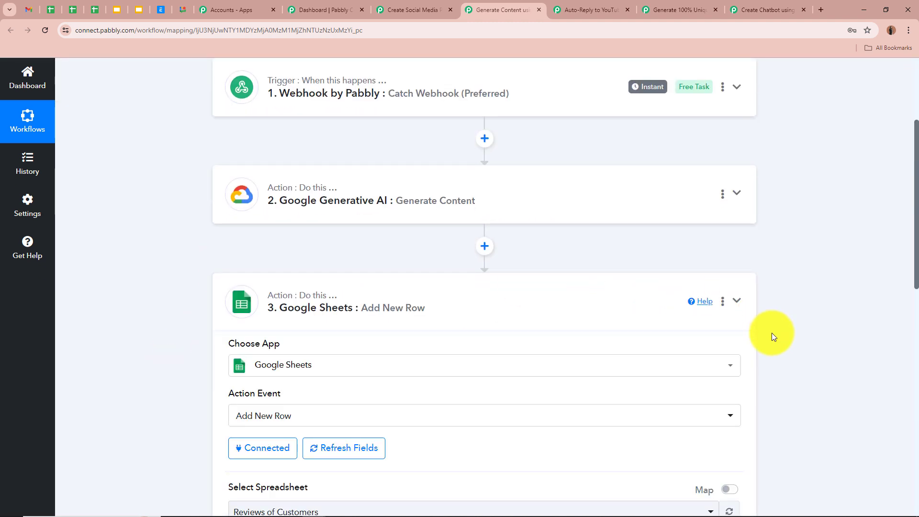
scroll(772, 332, "down", 3)
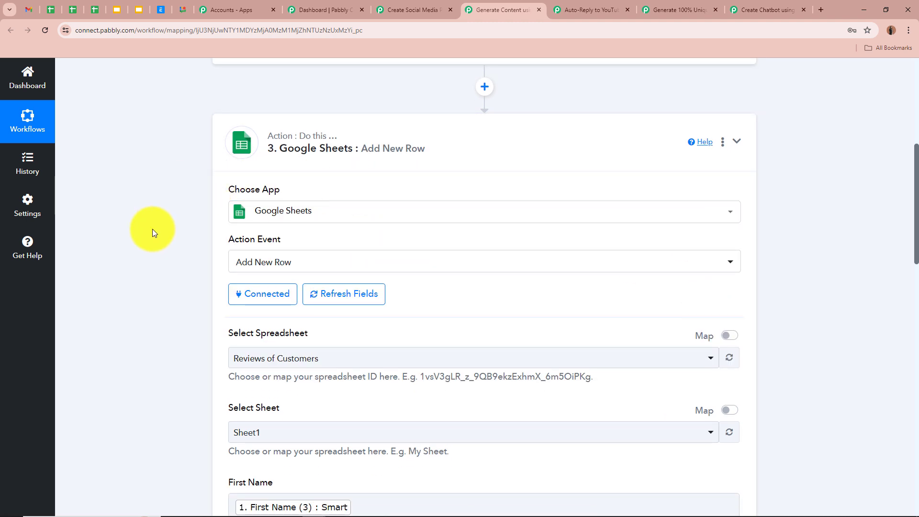
scroll(152, 229, "down", 3)
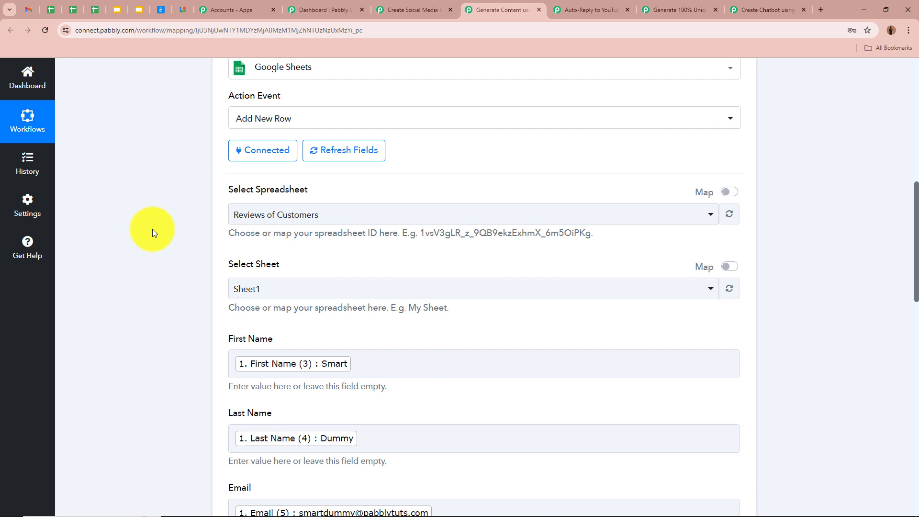
scroll(152, 229, "up", 6)
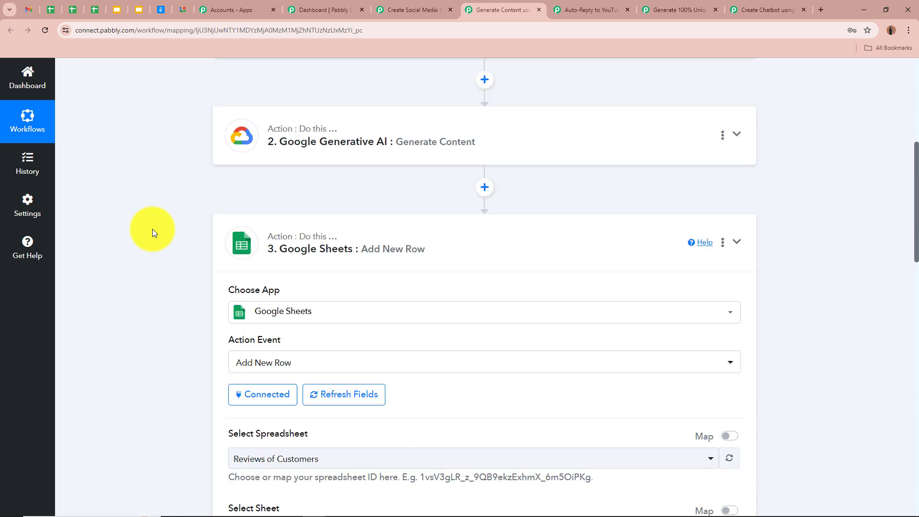
scroll(143, 257, "down", 5)
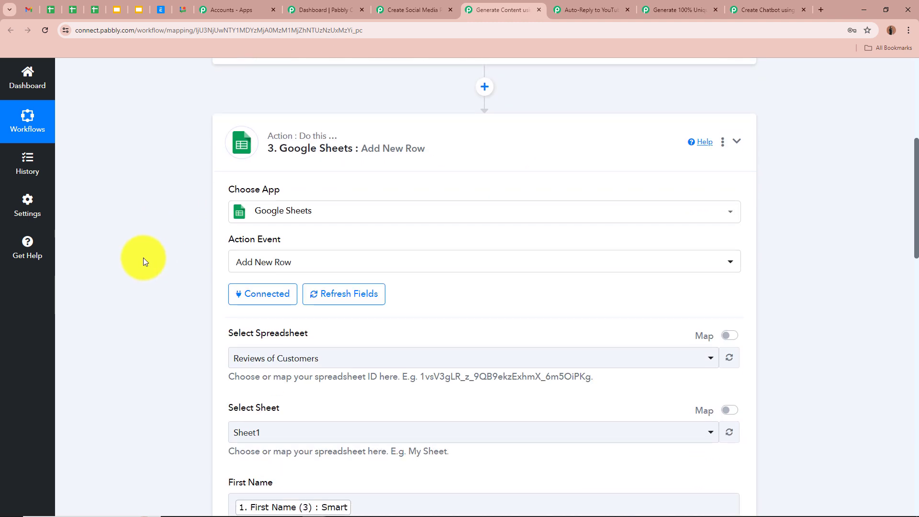
scroll(143, 261, "down", 1)
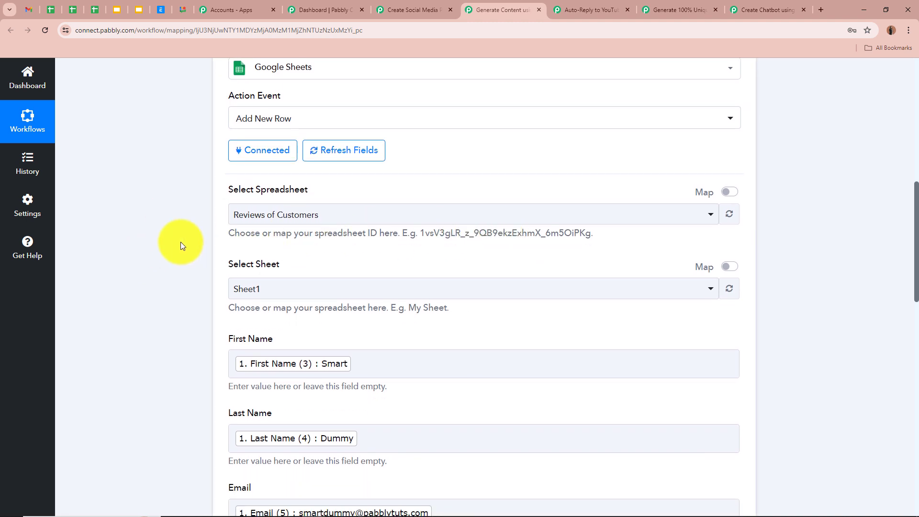
scroll(171, 244, "down", 1)
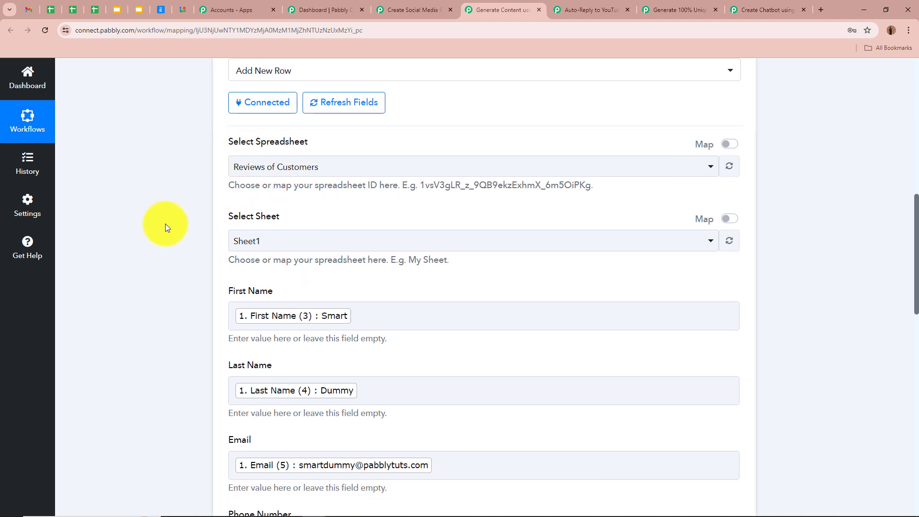
scroll(165, 225, "down", 2)
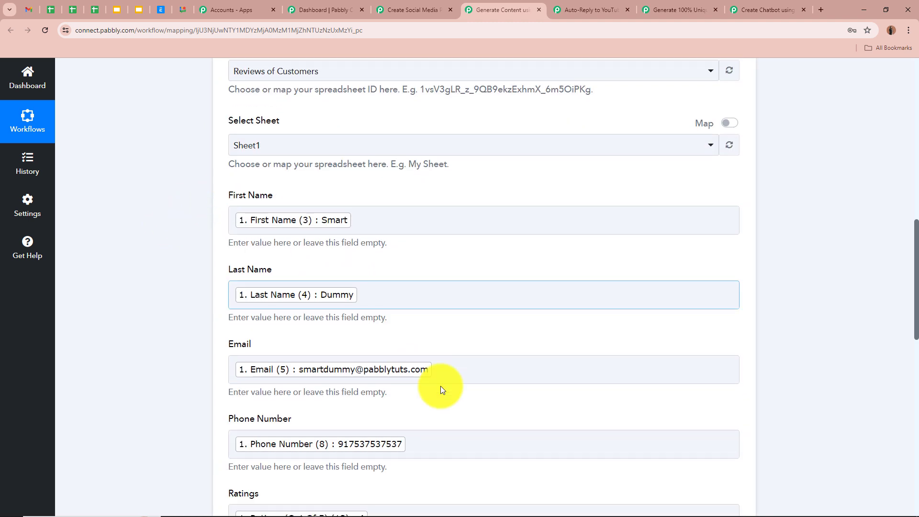
scroll(440, 386, "down", 5)
scroll(460, 392, "up", 6)
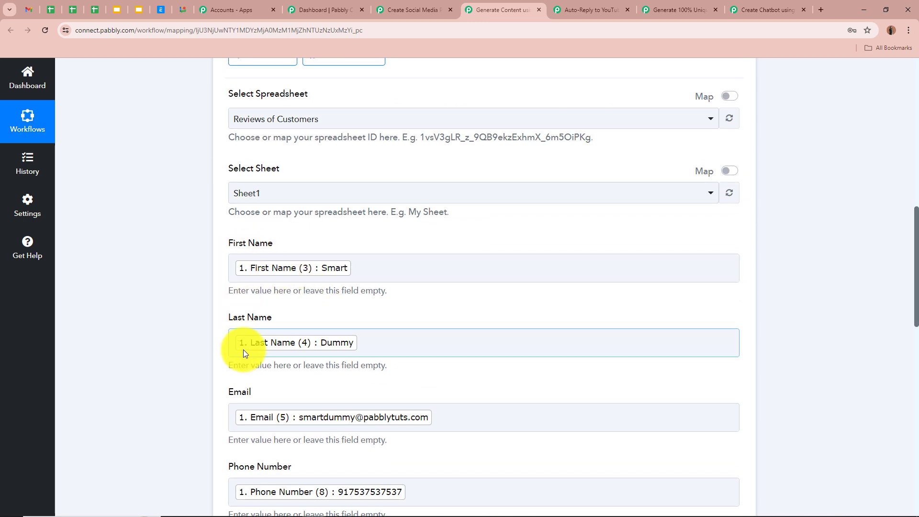
scroll(253, 393, "down", 3)
scroll(257, 422, "down", 5)
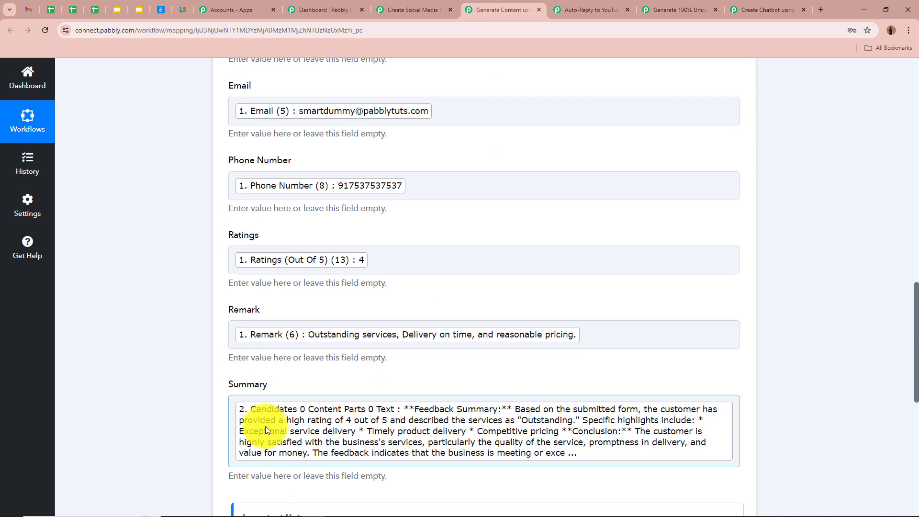
scroll(602, 392, "down", 6)
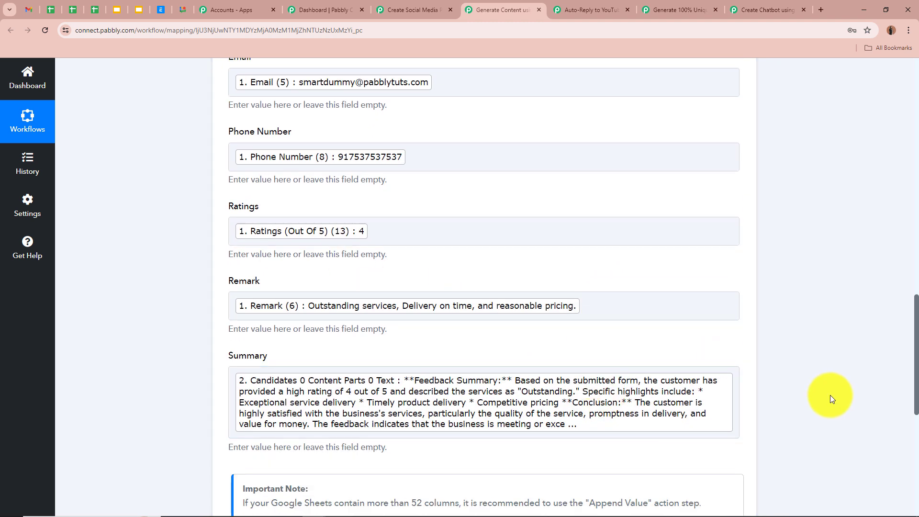
scroll(830, 395, "down", 5)
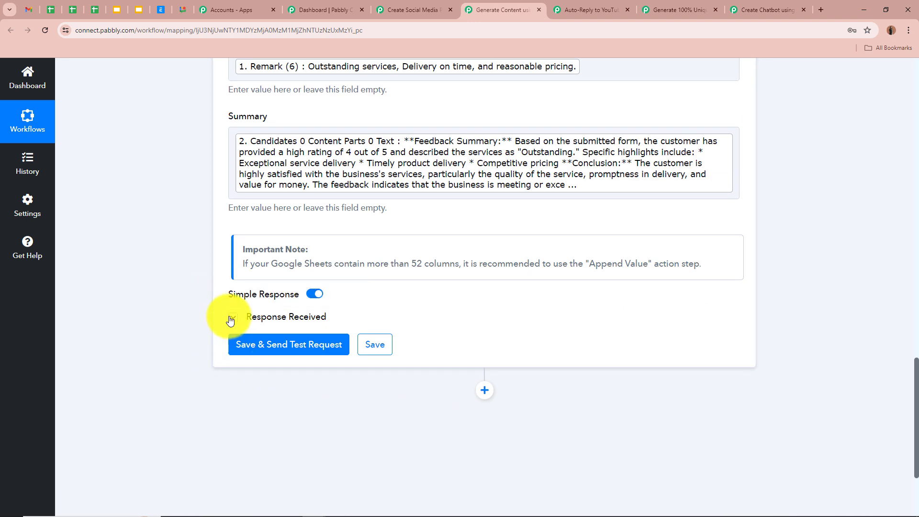
Step: Expand Response Received to check the step's one-row test result
left_click(232, 318)
scroll(696, 341, "down", 1)
scroll(695, 337, "down", 2)
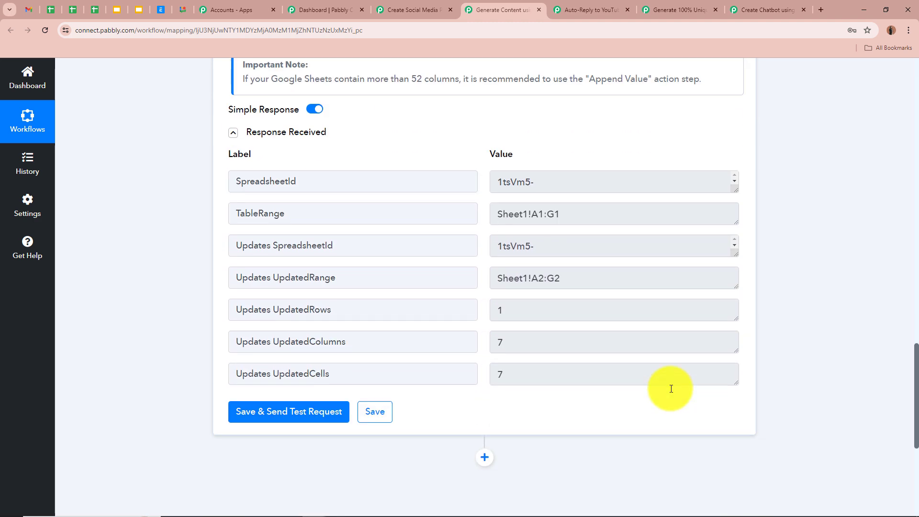
scroll(794, 337, "up", 15)
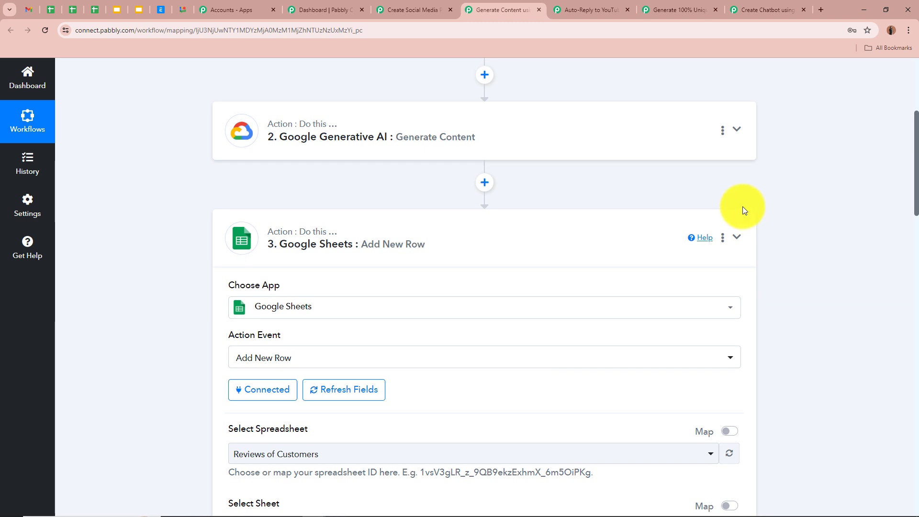
Step: Collapse the Google Sheets step and switch to the Auto-Reply to YouTube Comments workflow
left_click(750, 243)
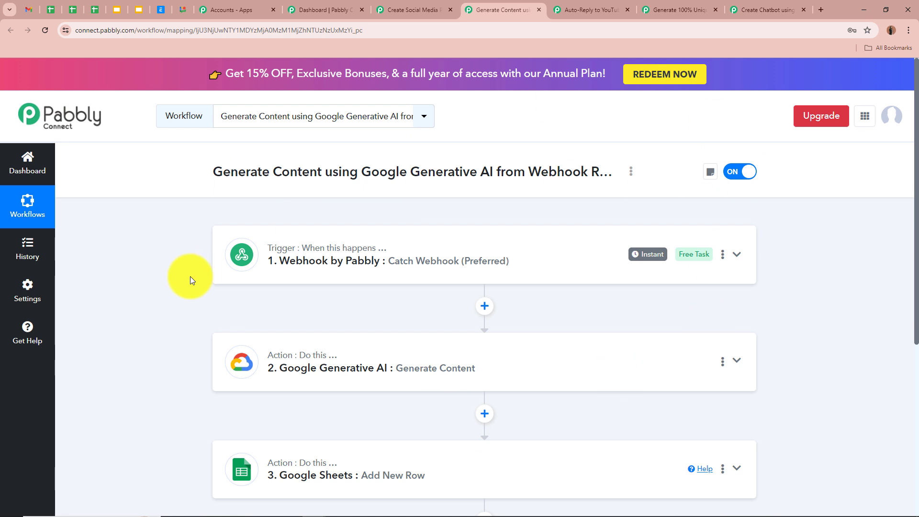
left_click(581, 10)
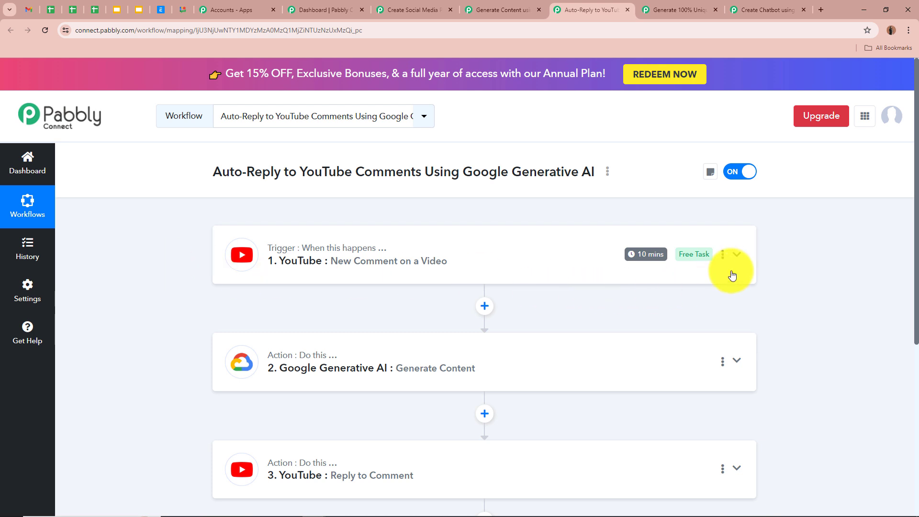
Step: Open the YouTube New Comment on a Video trigger, checking Demo Channel every 10 mins
left_click(737, 255)
scroll(166, 272, "down", 2)
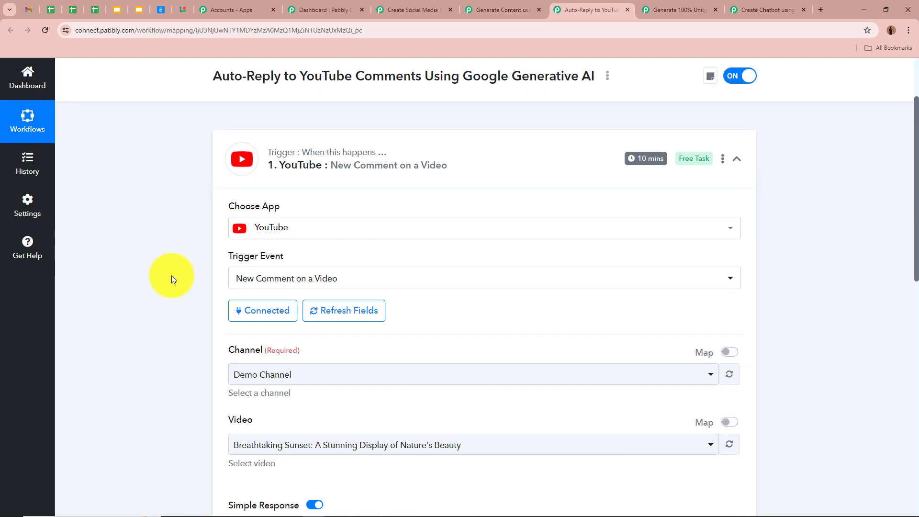
scroll(153, 255, "down", 3)
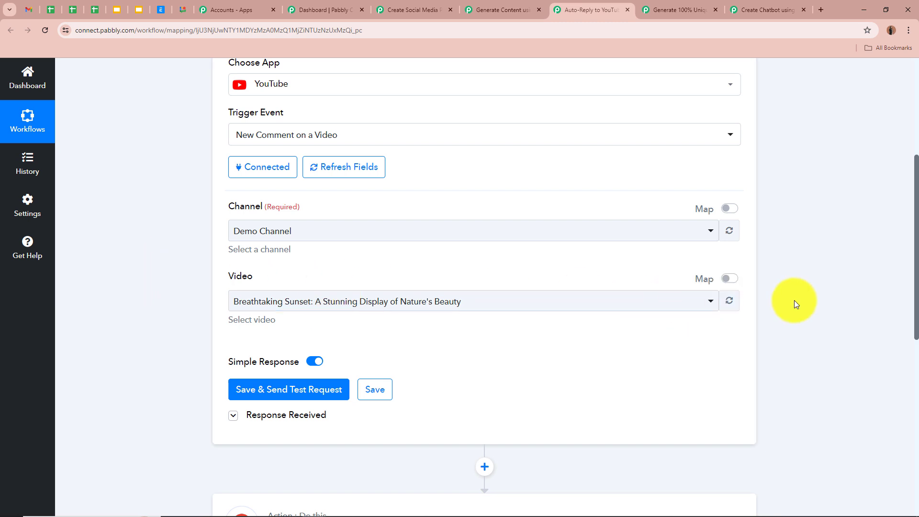
scroll(794, 300, "down", 3)
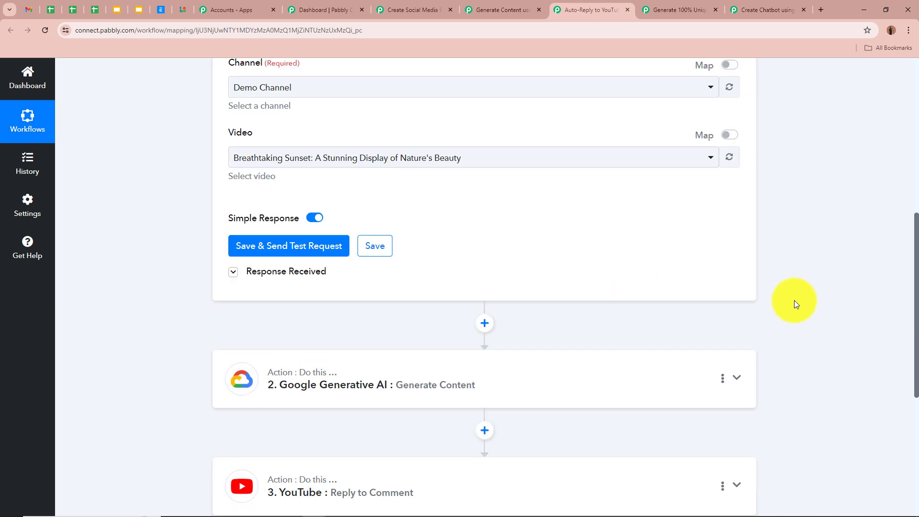
scroll(793, 300, "up", 2)
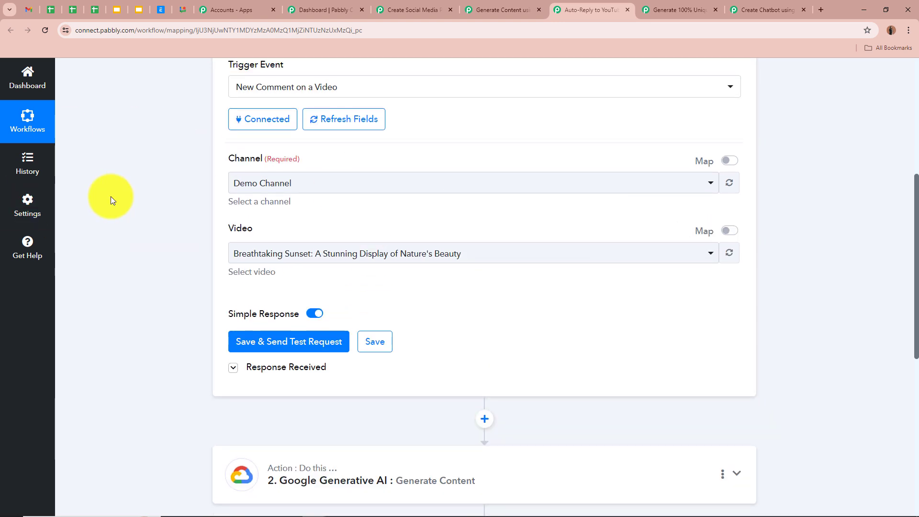
scroll(205, 236, "down", 2)
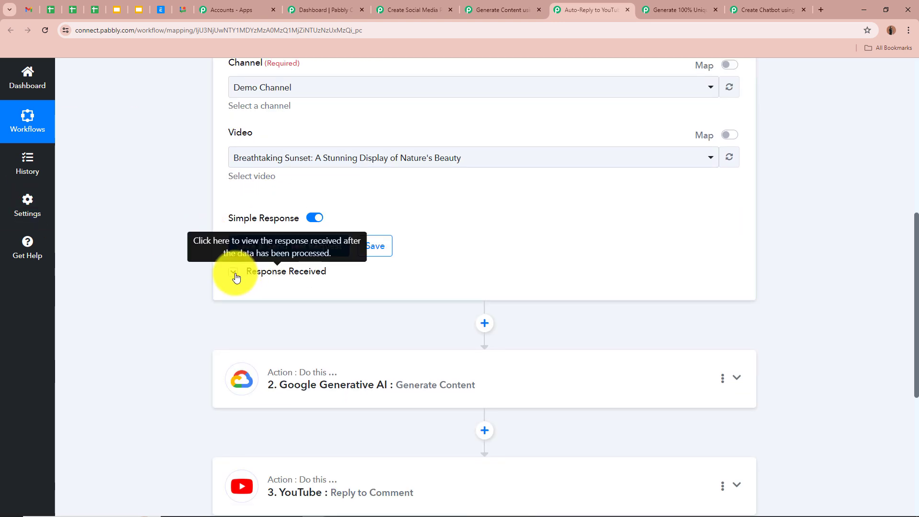
Step: Expand Response Received and inspect the TextOriginal comment value 'Wonderful!!'
left_click(233, 272)
scroll(148, 217, "down", 3)
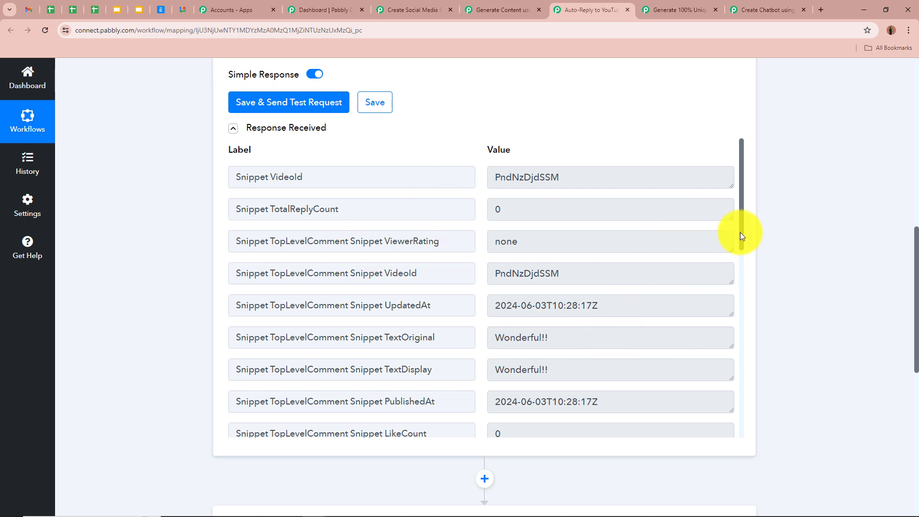
left_click_drag(740, 232, 742, 254)
left_click(569, 281)
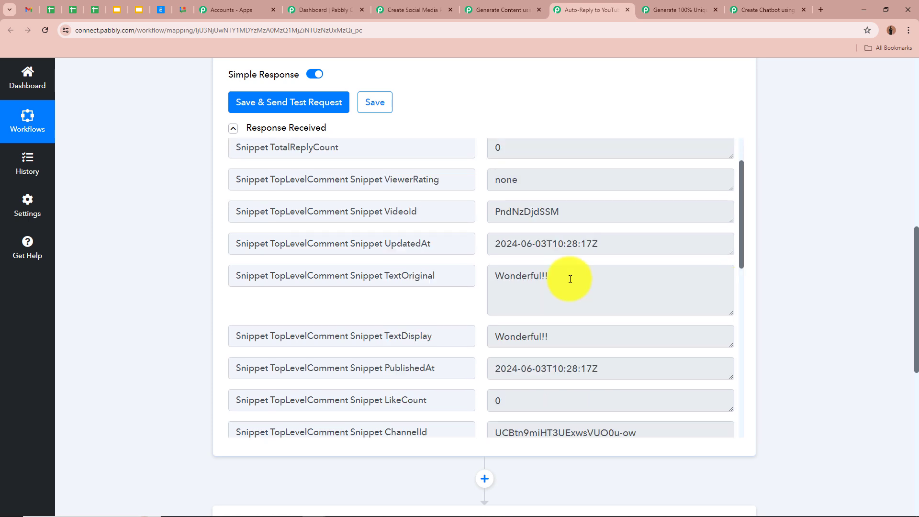
triple_click(541, 271)
left_click(544, 272)
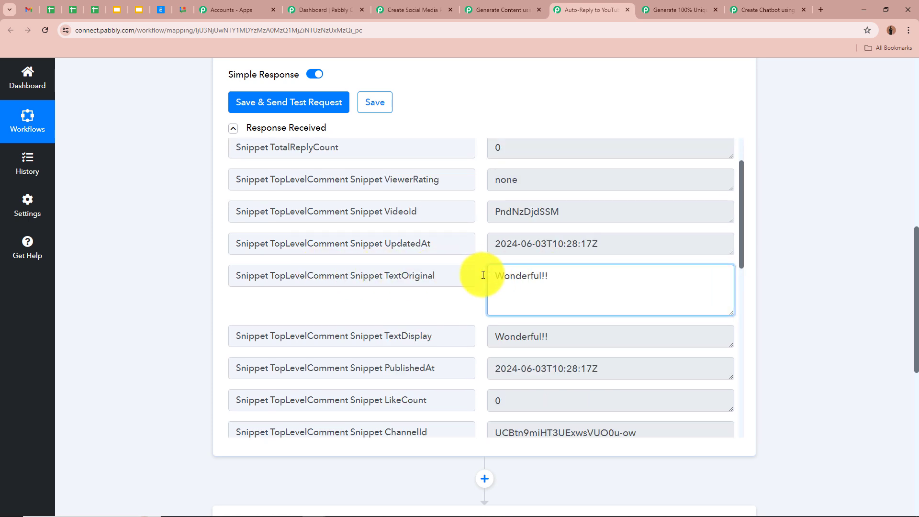
left_click_drag(496, 275, 619, 275)
left_click(603, 274)
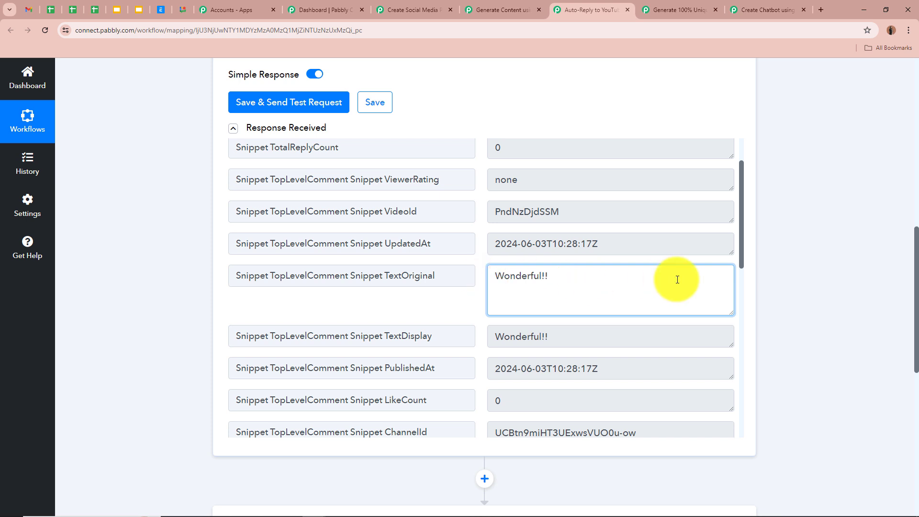
scroll(701, 284, "up", 2)
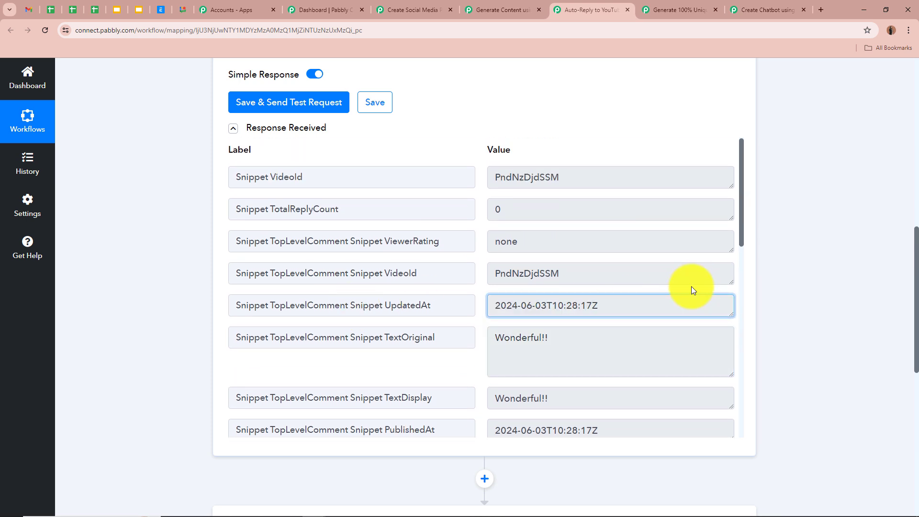
scroll(690, 286, "down", 7)
scroll(636, 266, "up", 7)
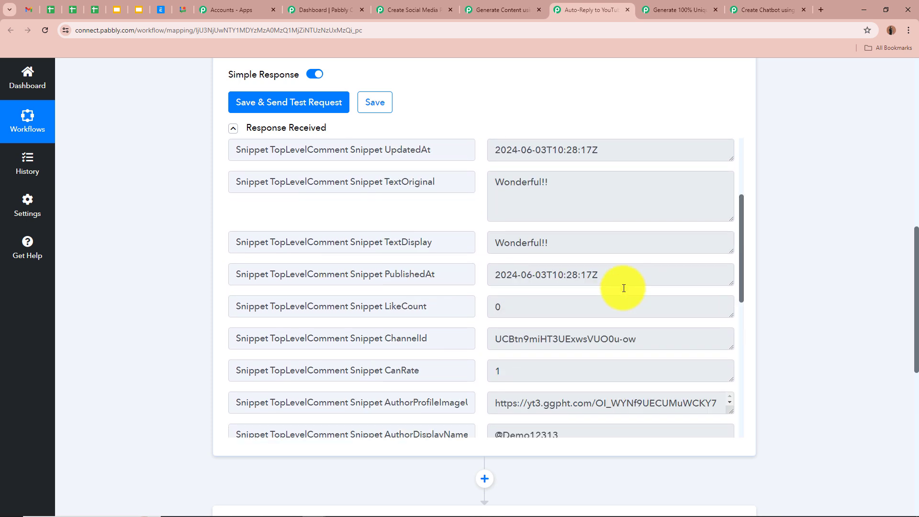
scroll(802, 280, "up", 10)
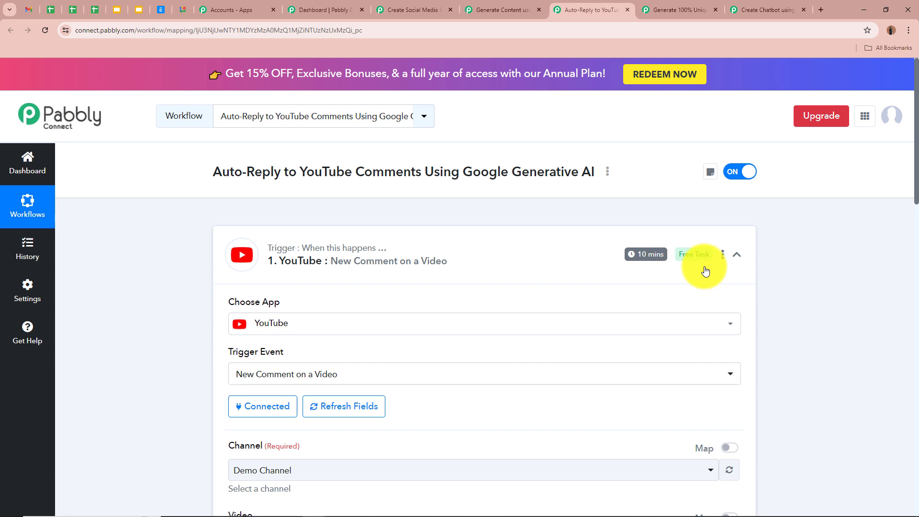
Step: Collapse the YouTube trigger and expand the Google Generative AI step
left_click(738, 259)
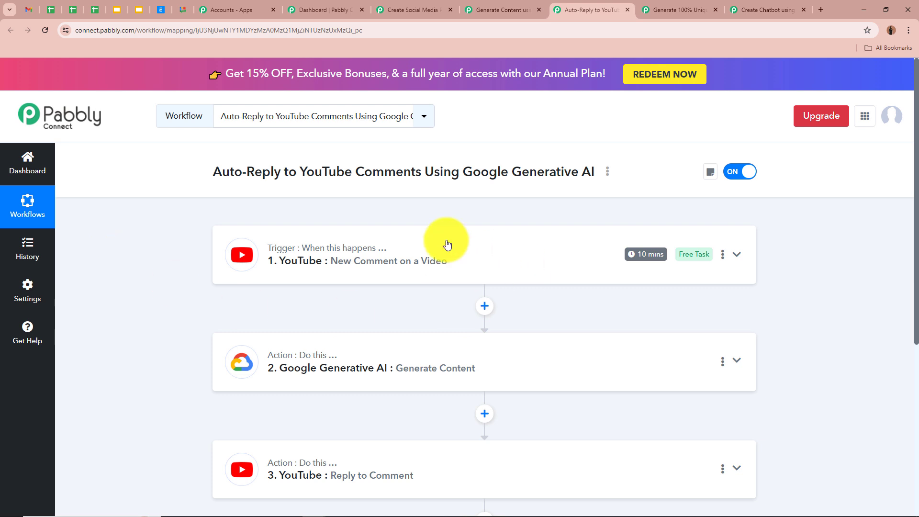
scroll(160, 254, "down", 2)
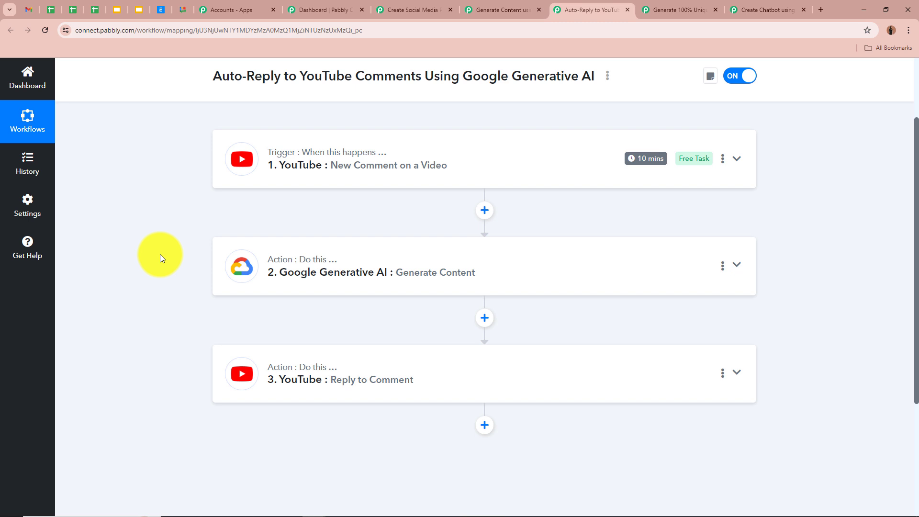
left_click(749, 262)
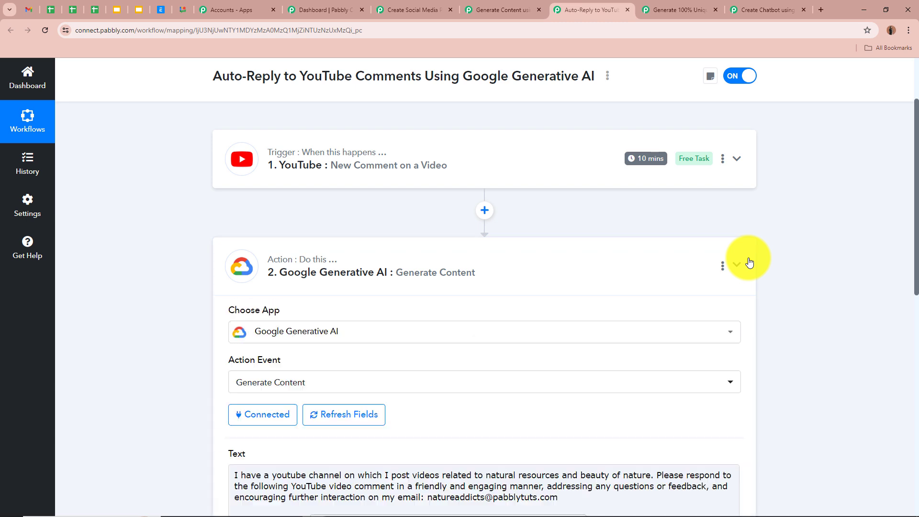
scroll(747, 257, "down", 2)
scroll(306, 156, "down", 2)
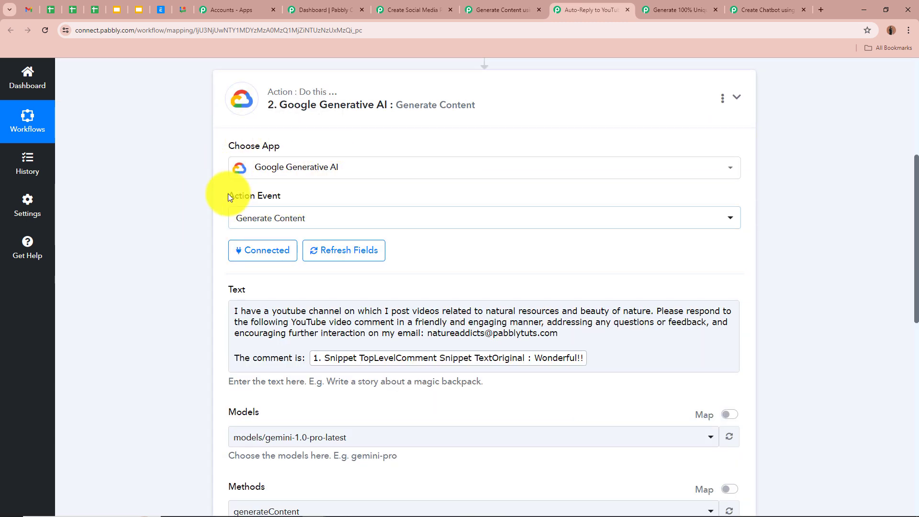
scroll(189, 217, "down", 1)
scroll(188, 216, "down", 2)
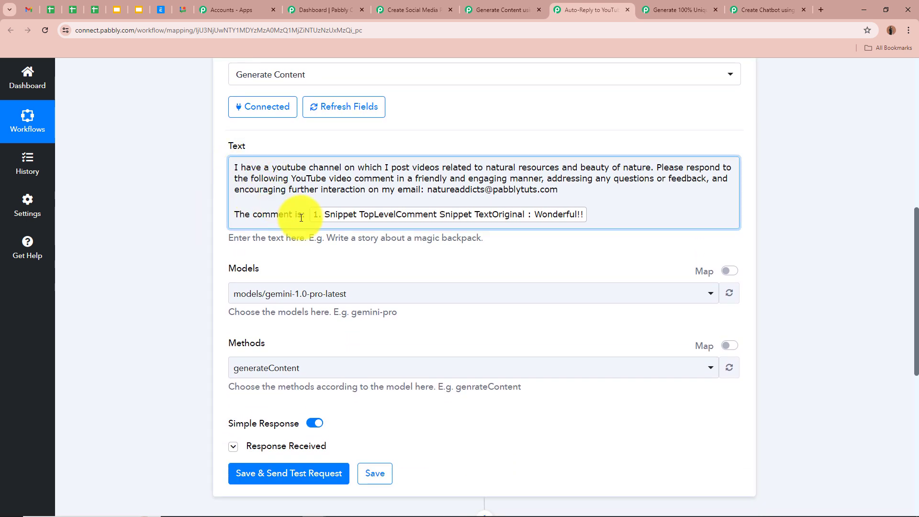
Step: Inspect the prompt requesting a friendly reply to the mapped comment, including its contact e-mail
left_click(294, 212)
left_click_drag(242, 168, 303, 219)
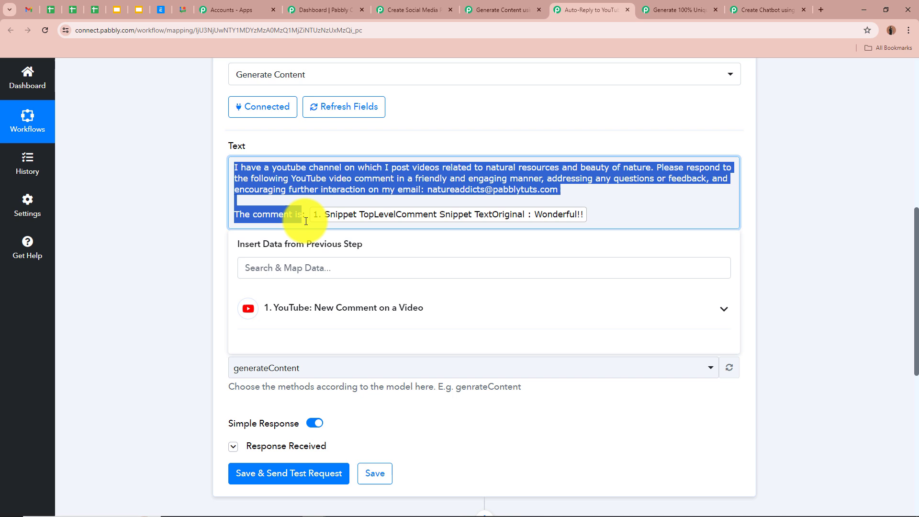
left_click(183, 184)
left_click(241, 180)
left_click(187, 182)
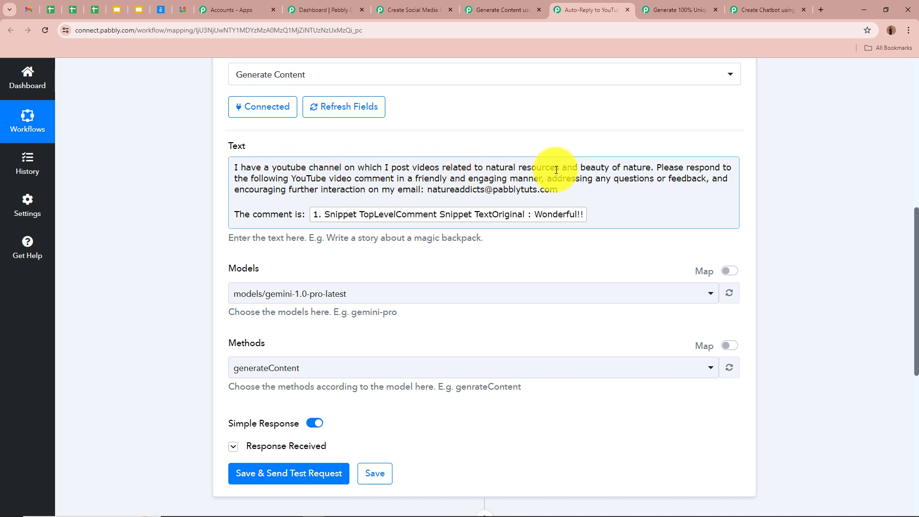
left_click_drag(654, 167, 79, 164)
left_click(429, 180)
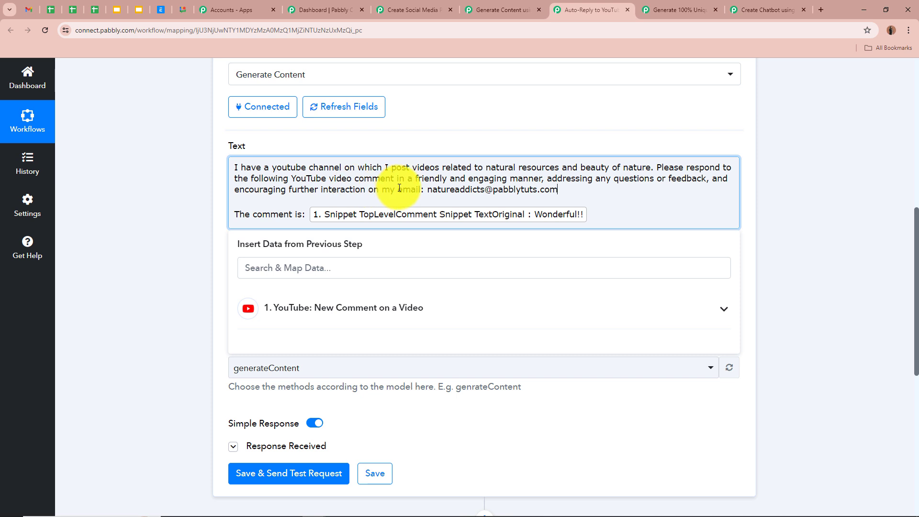
left_click_drag(428, 189, 576, 191)
left_click(576, 191)
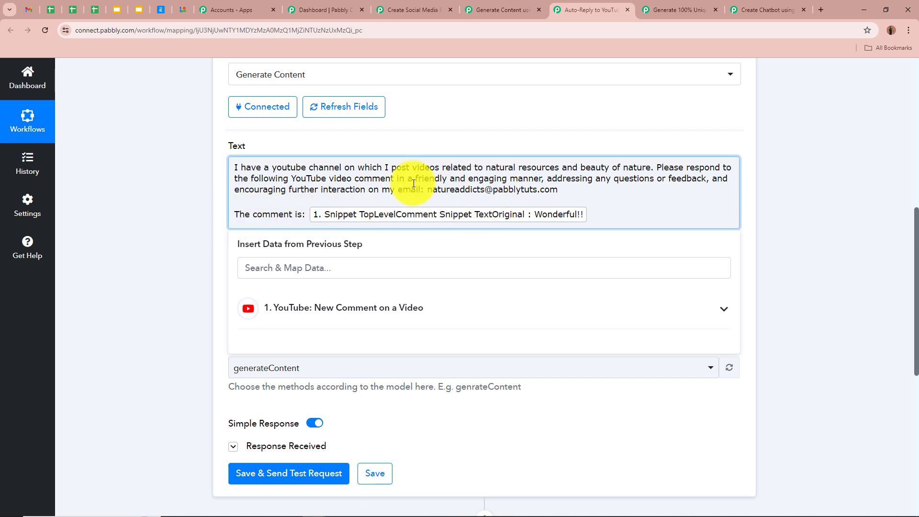
left_click(166, 232)
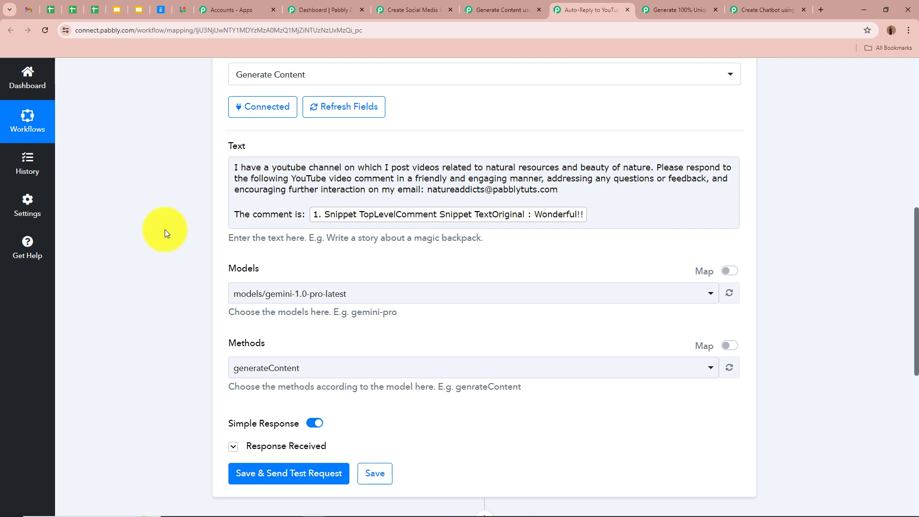
Step: Check the Models field set to gemini-1.0-pro-latest
scroll(149, 179, "down", 3)
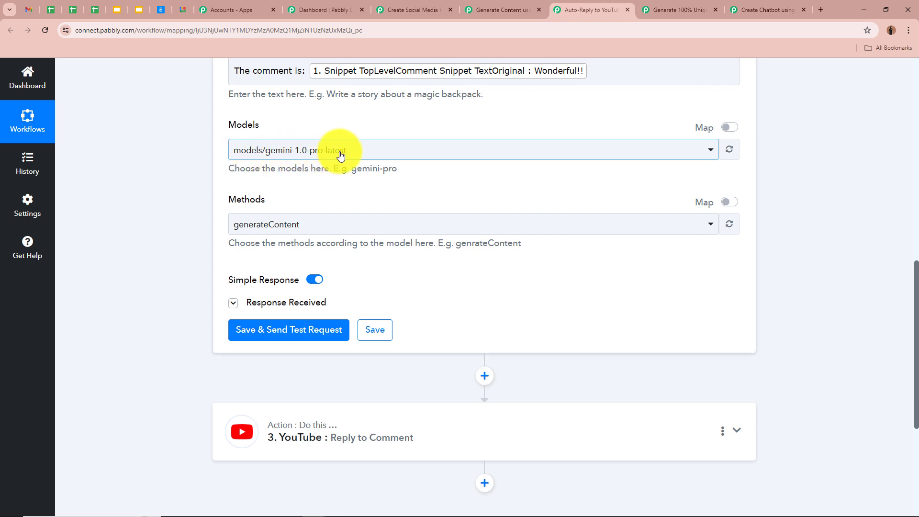
scroll(228, 182, "down", 1)
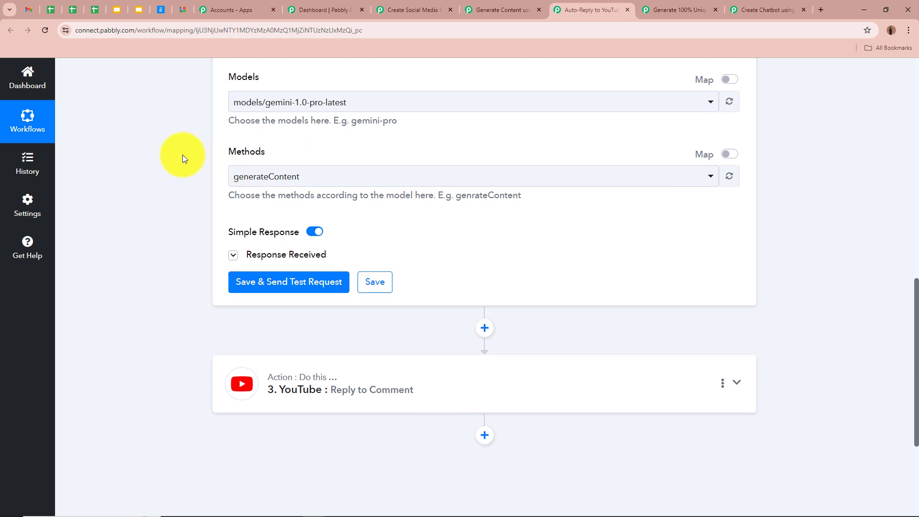
scroll(182, 154, "up", 3)
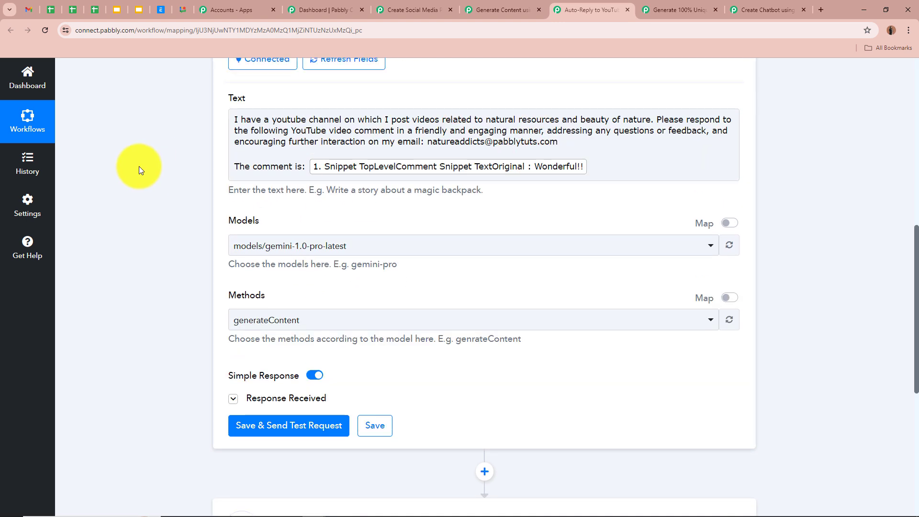
scroll(139, 168, "down", 3)
scroll(136, 168, "down", 2)
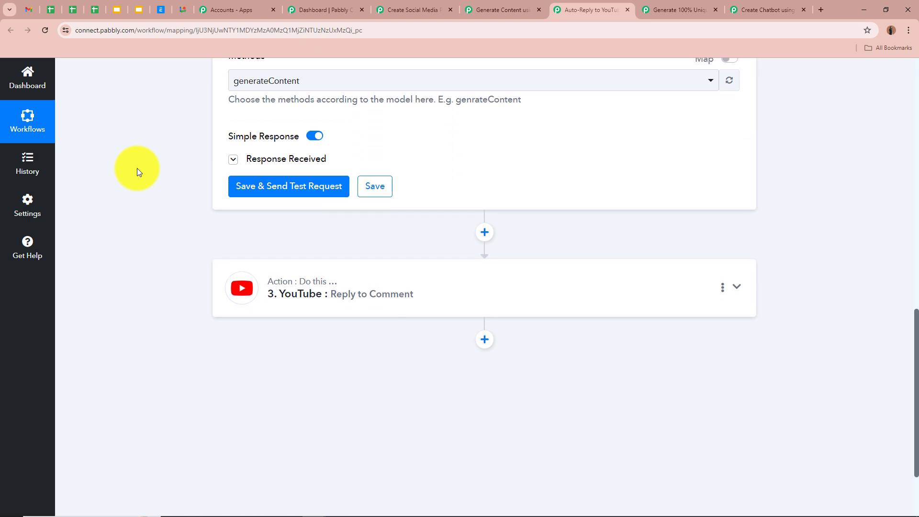
Step: Expand Response Received and enlarge the value box to read the generated thank-you reply
left_click(233, 160)
left_click_drag(729, 219, 728, 347)
left_click_drag(498, 209, 702, 217)
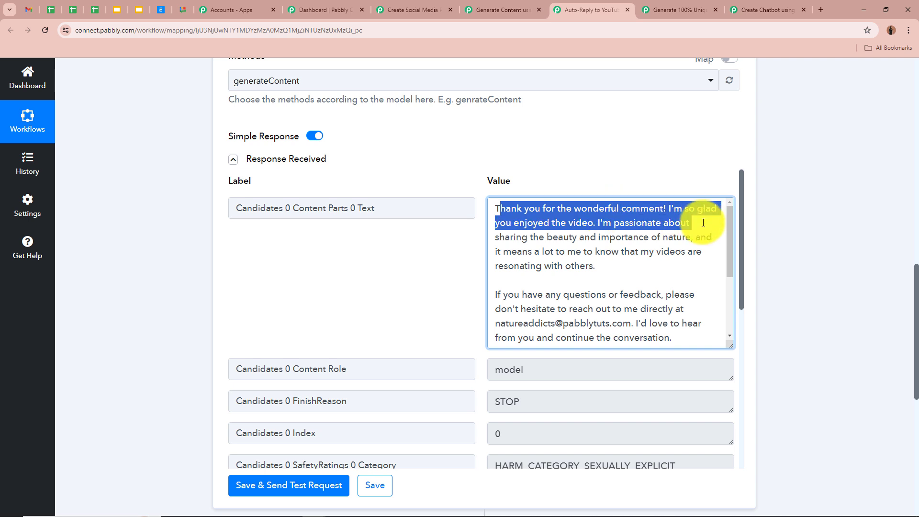
left_click(702, 223)
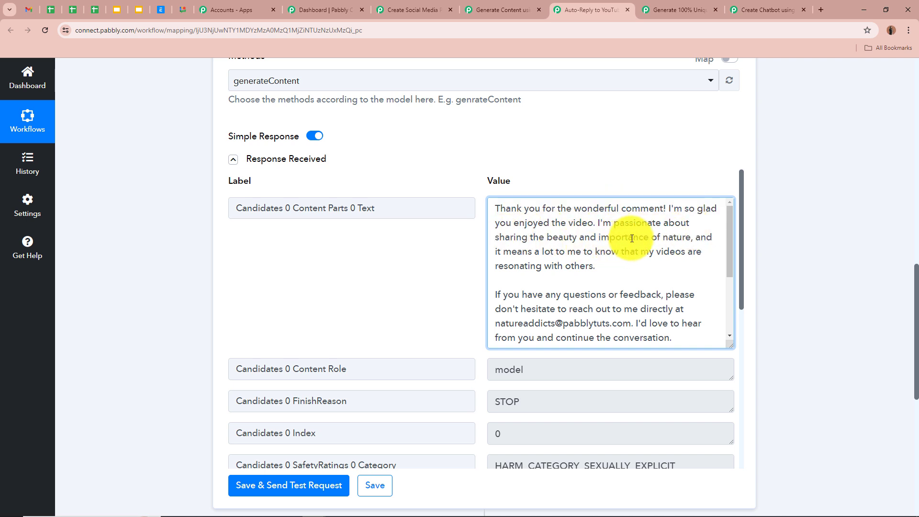
left_click_drag(706, 237, 689, 259)
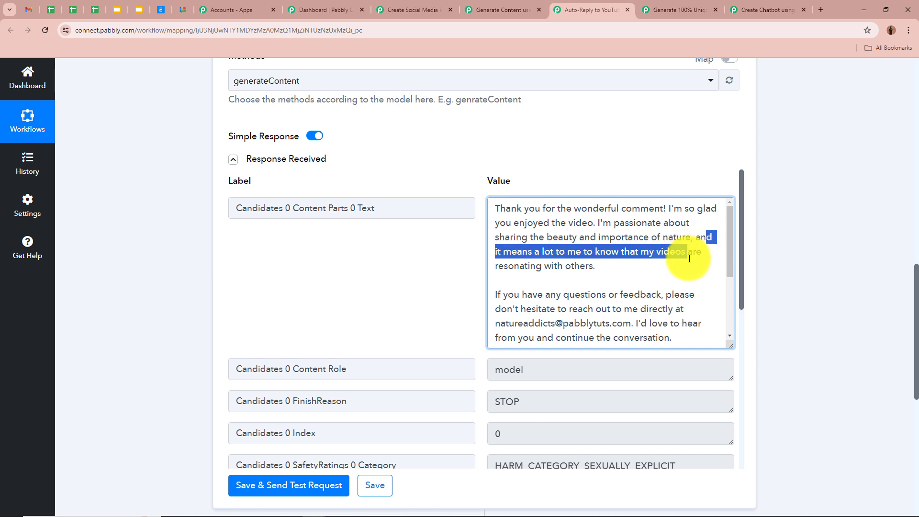
left_click(689, 258)
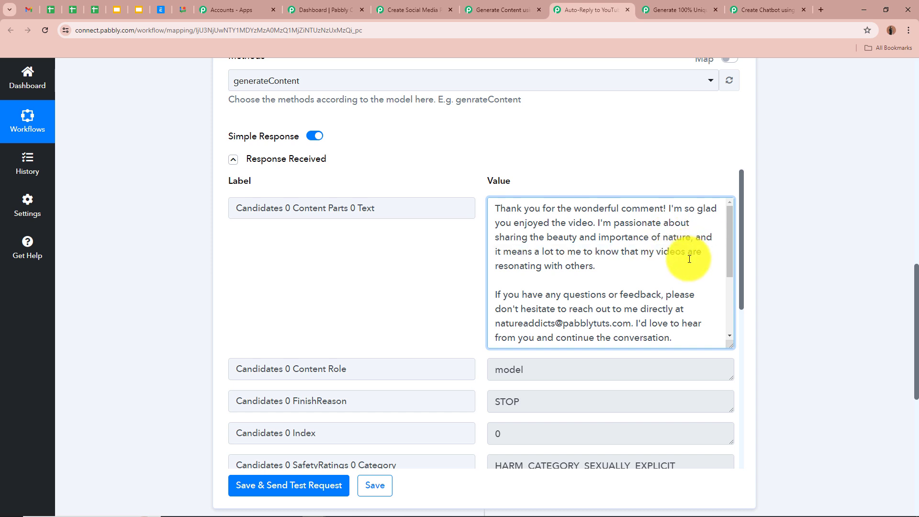
Step: Collapse the Google Generative AI step to show all three workflow steps
scroll(618, 295, "down", 3)
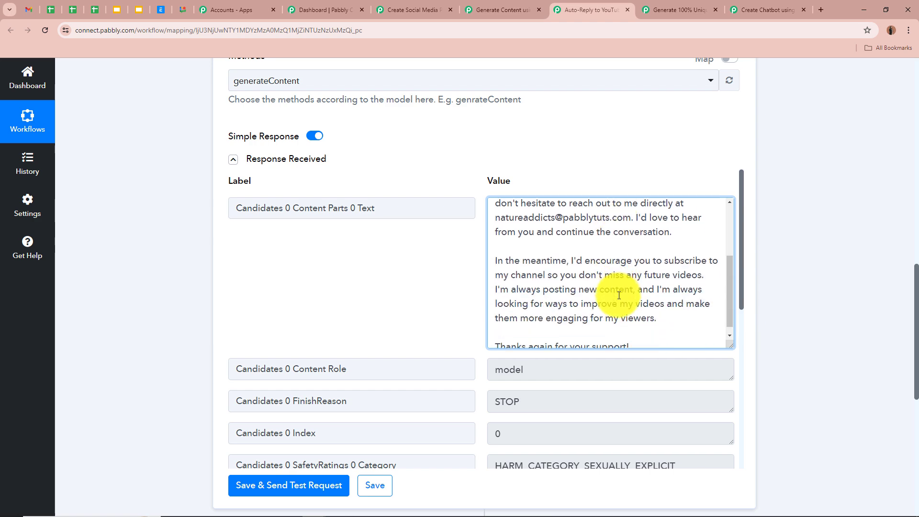
scroll(619, 295, "up", 3)
scroll(759, 275, "up", 10)
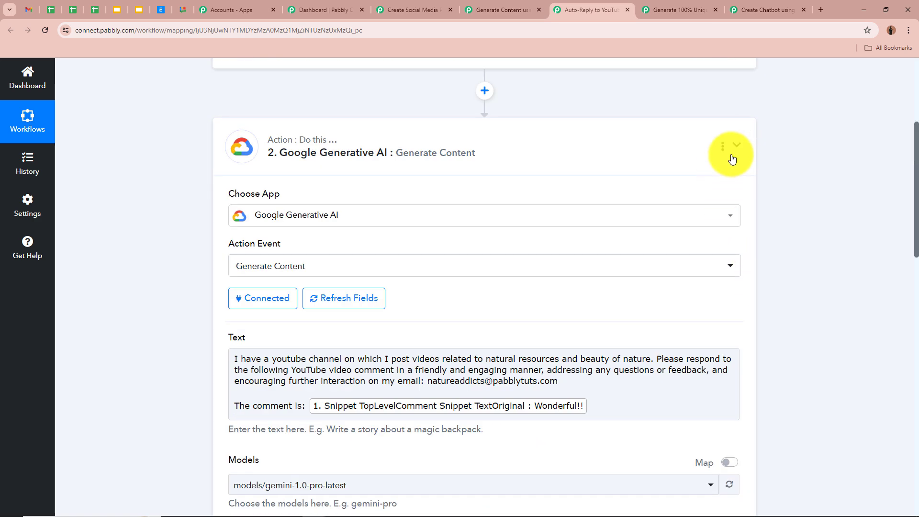
left_click(735, 146)
scroll(423, 149, "up", 4)
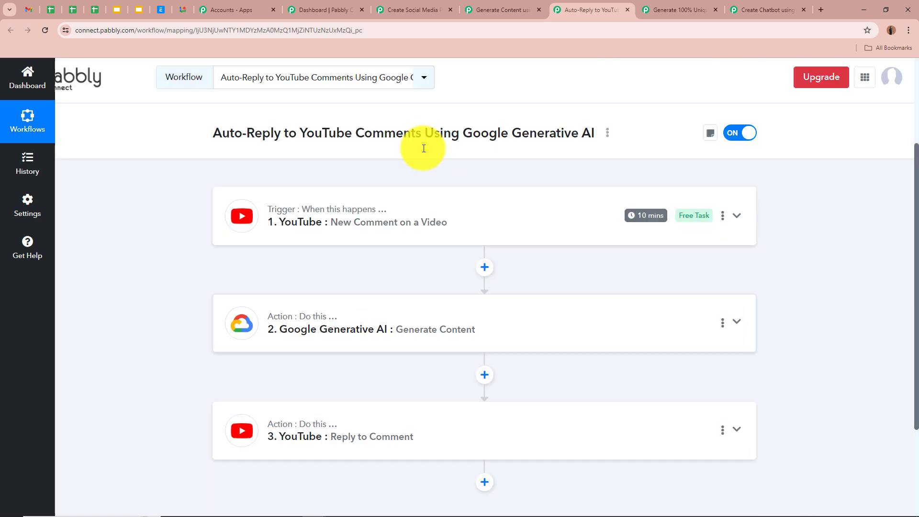
scroll(423, 149, "up", 1)
scroll(164, 317, "down", 3)
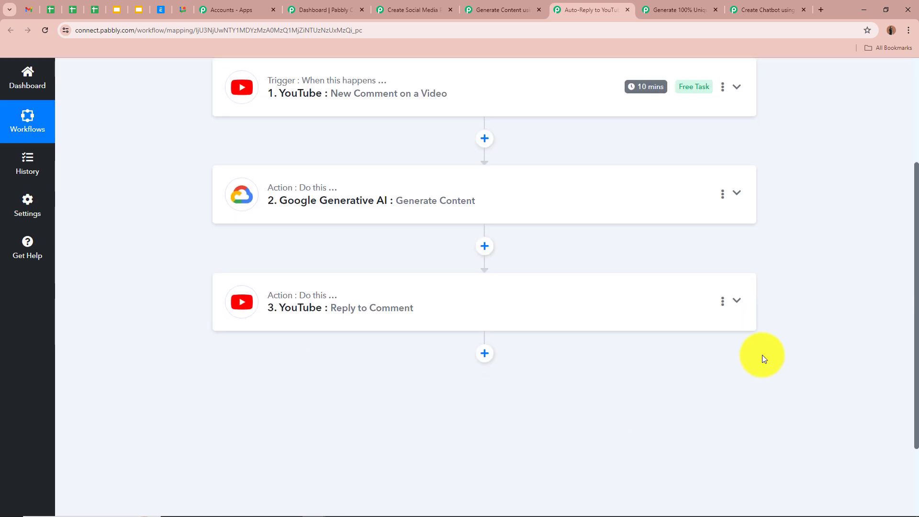
left_click(740, 307)
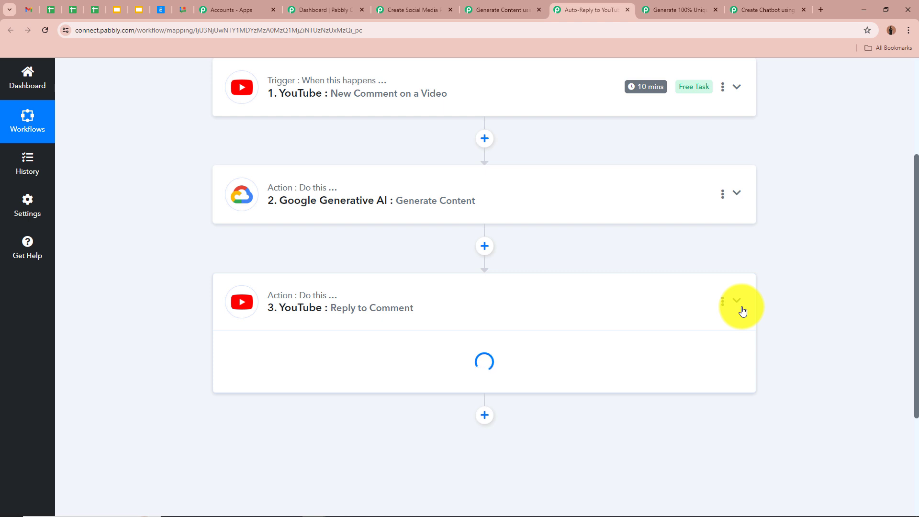
scroll(762, 300, "down", 2)
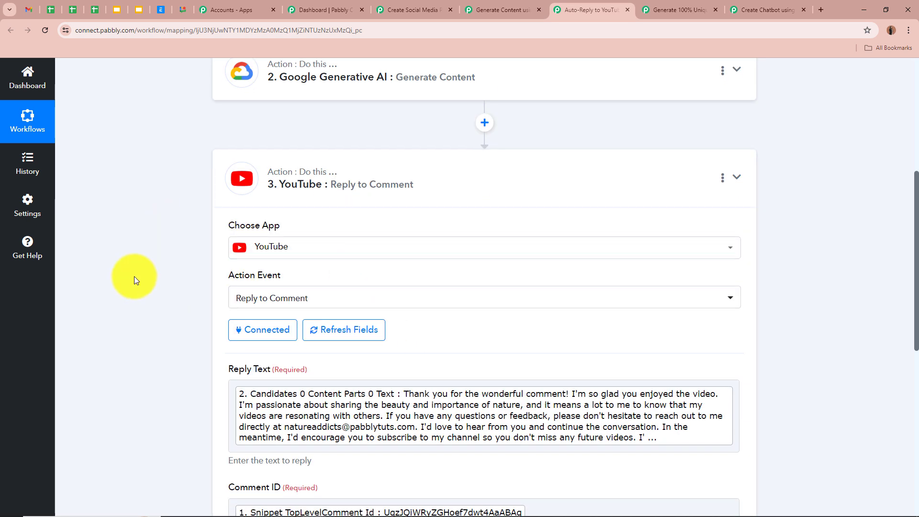
scroll(134, 277, "down", 3)
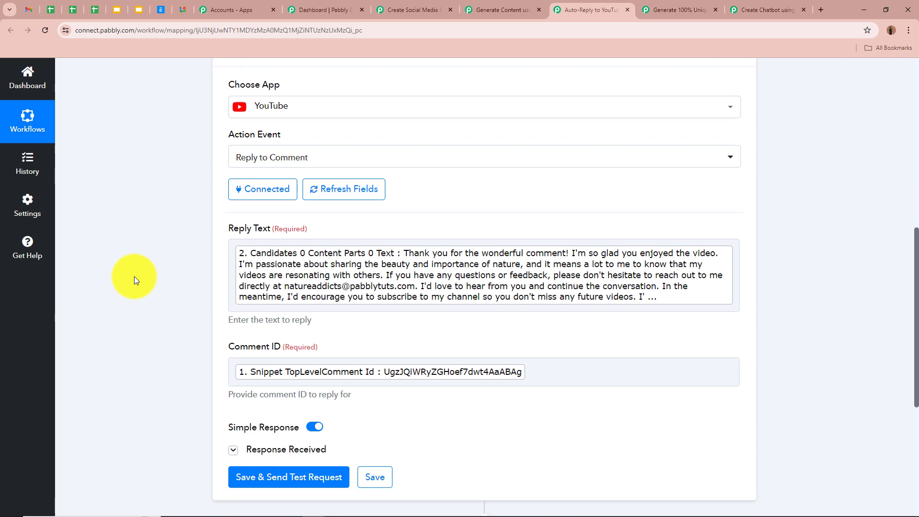
scroll(134, 276, "down", 1)
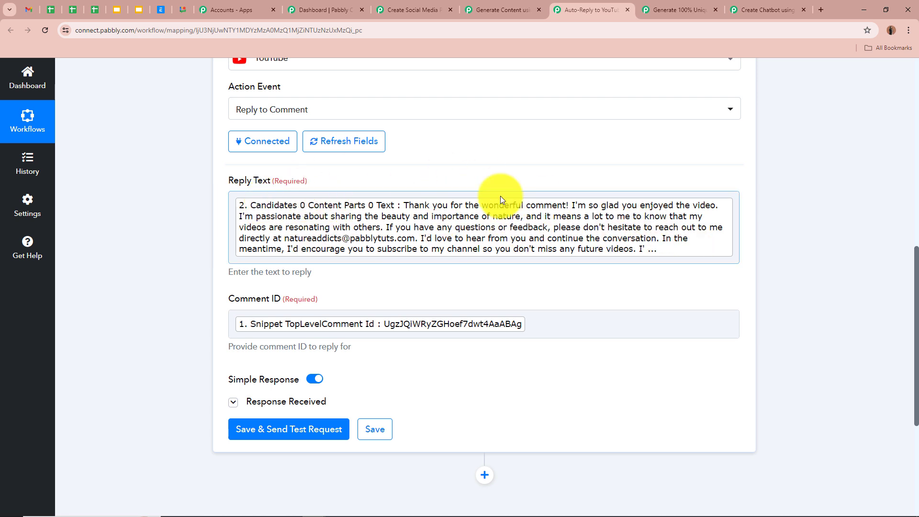
scroll(191, 267, "down", 2)
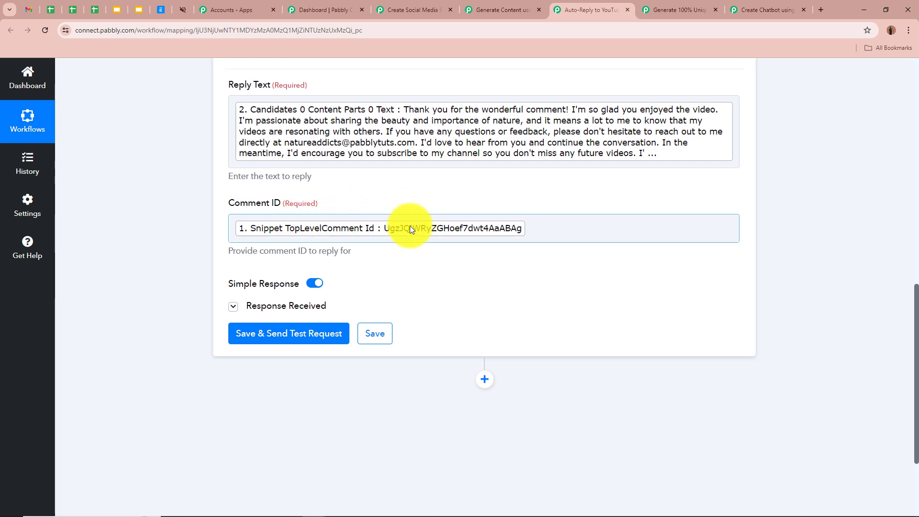
left_click(571, 228)
left_click(544, 337)
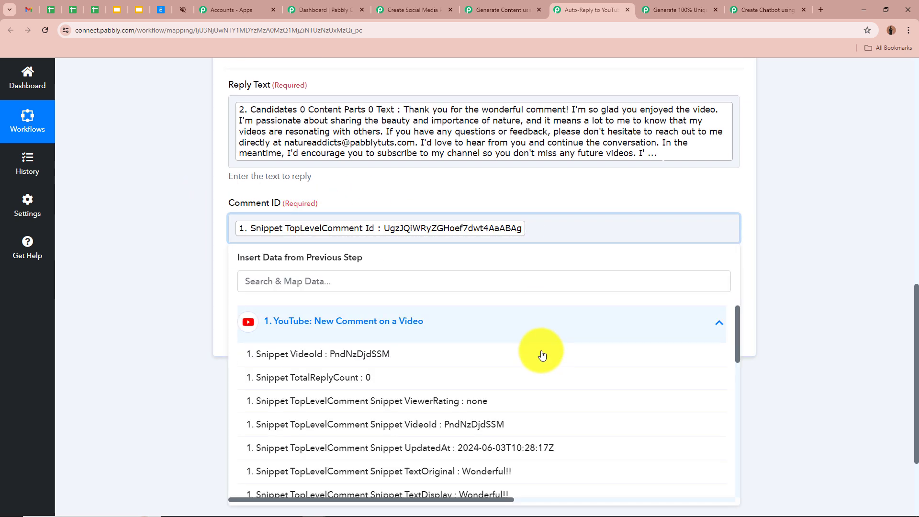
scroll(474, 401, "down", 1)
scroll(474, 401, "down", 3)
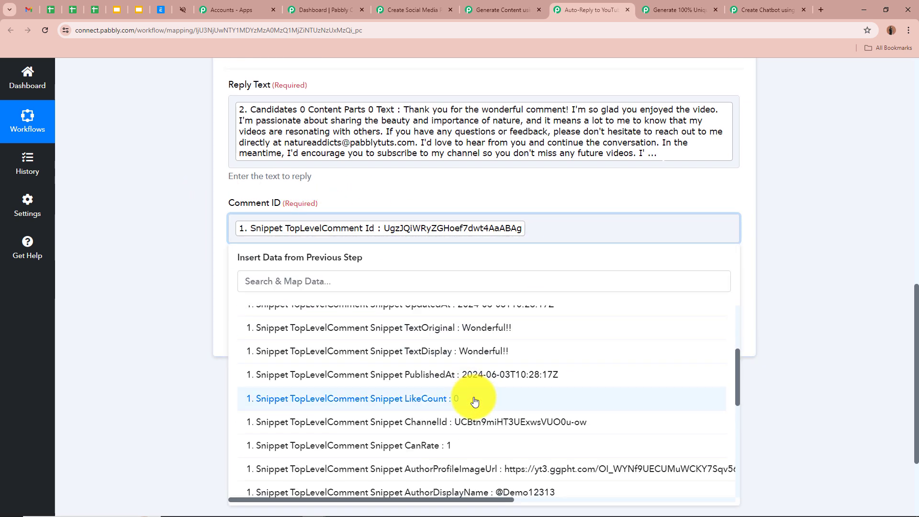
left_click(167, 331)
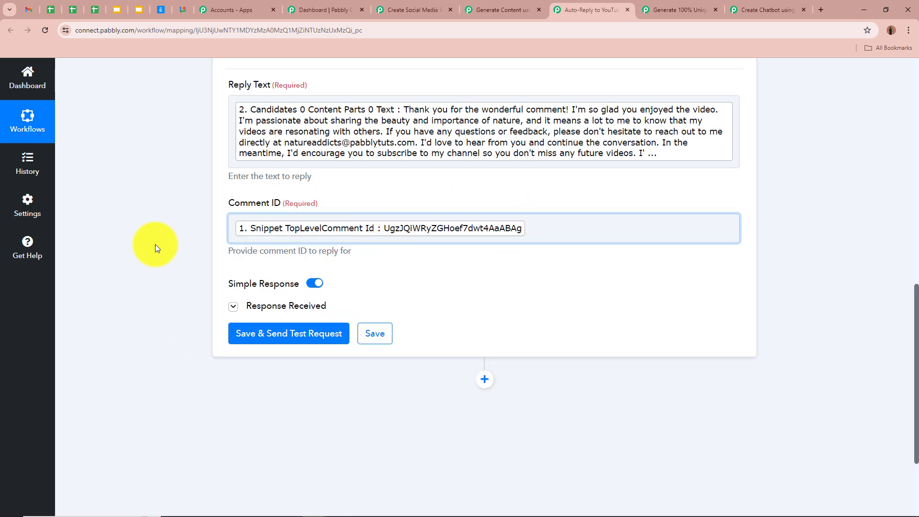
scroll(222, 210, "down", 2)
left_click(233, 211)
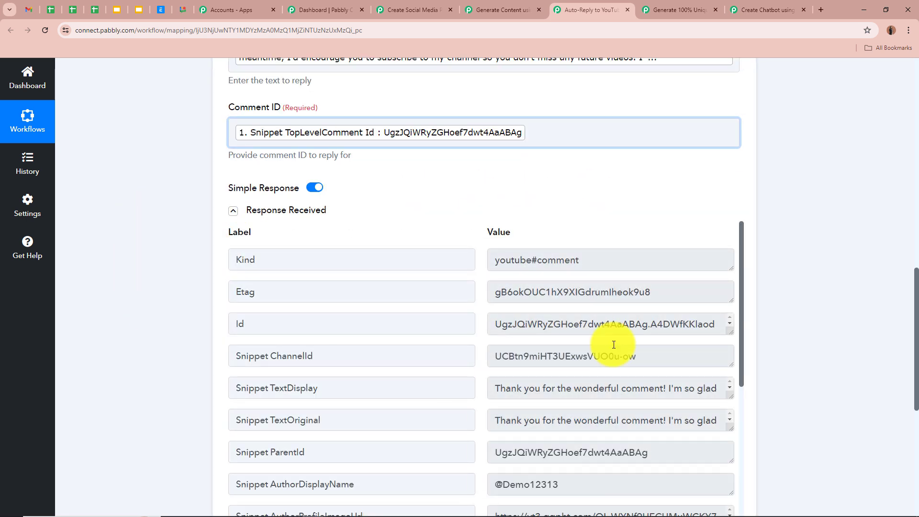
scroll(101, 240, "down", 1)
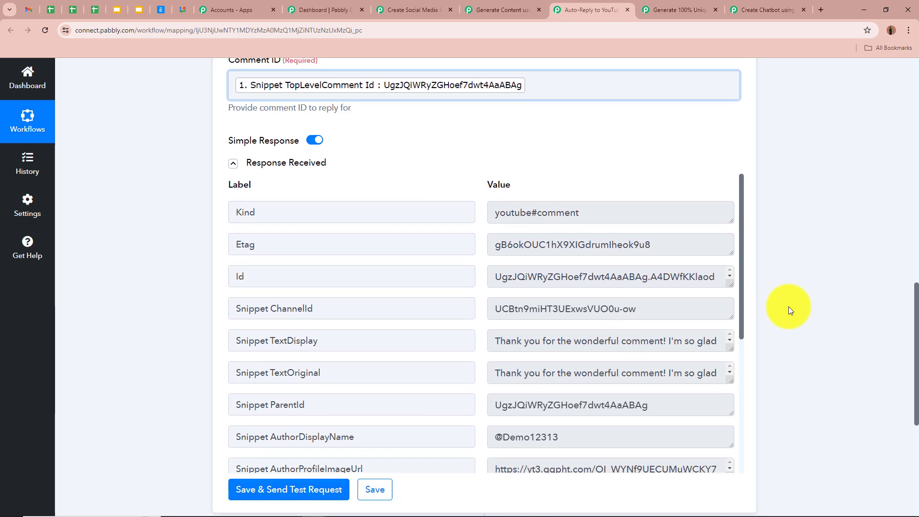
scroll(788, 306, "up", 9)
left_click(739, 183)
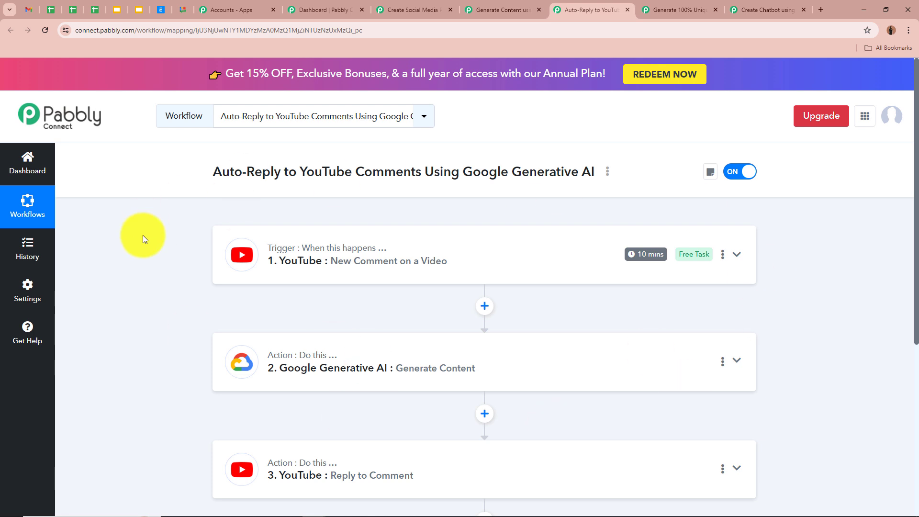
Step: Open the Generate 100% Unique Articles workflow from its browser tab
left_click(679, 10)
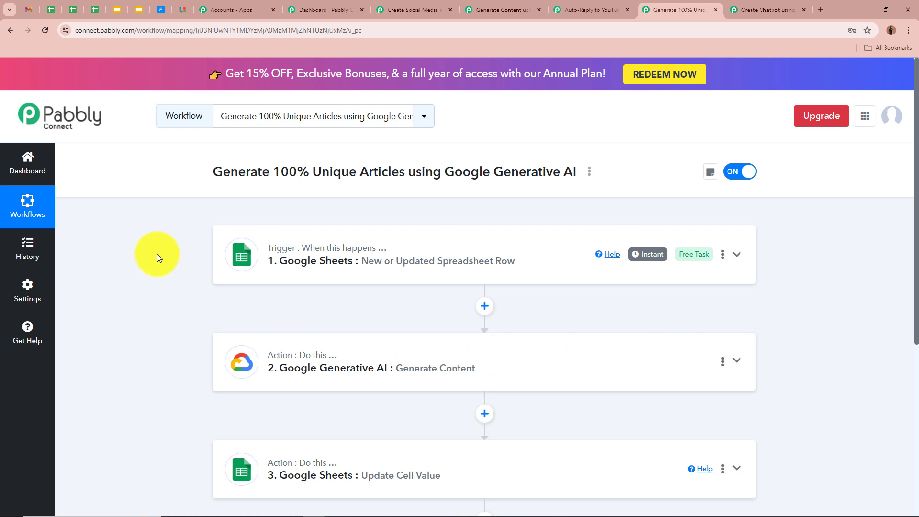
Step: Expand the Google Sheets new-row trigger step
left_click(745, 259)
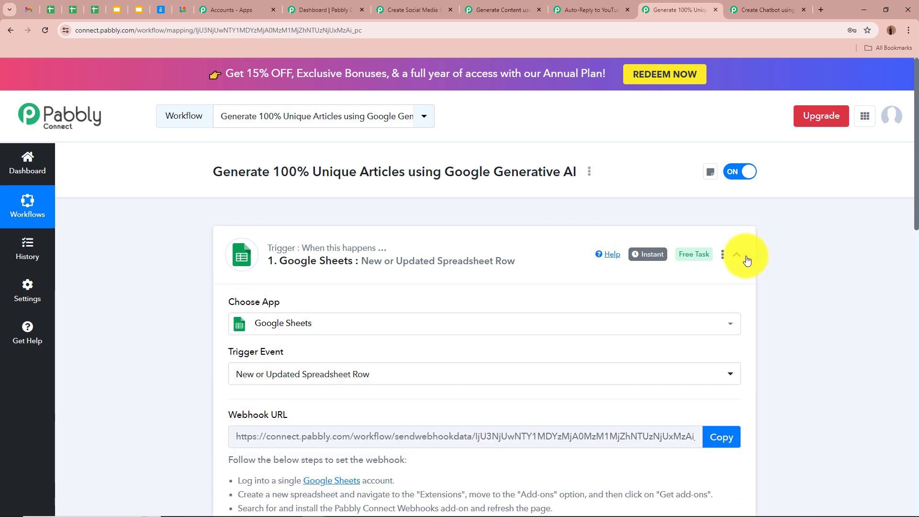
scroll(745, 259, "down", 2)
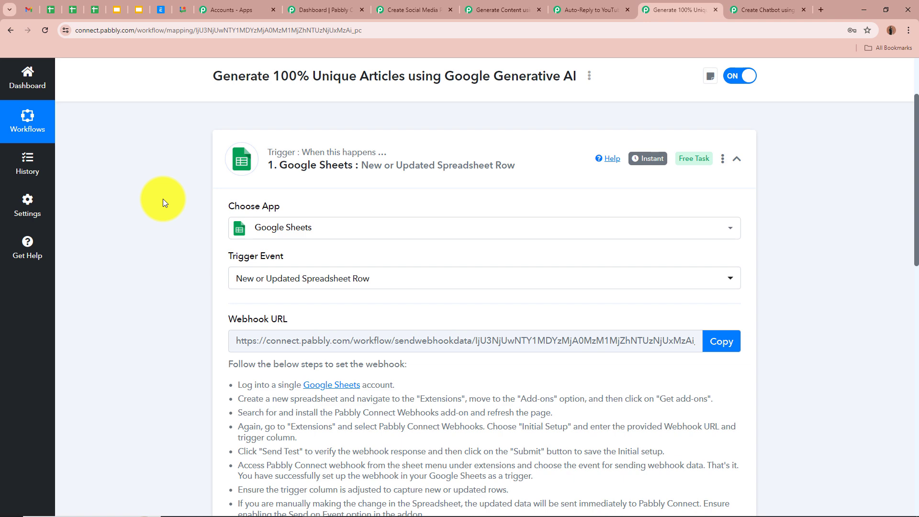
scroll(162, 199, "down", 3)
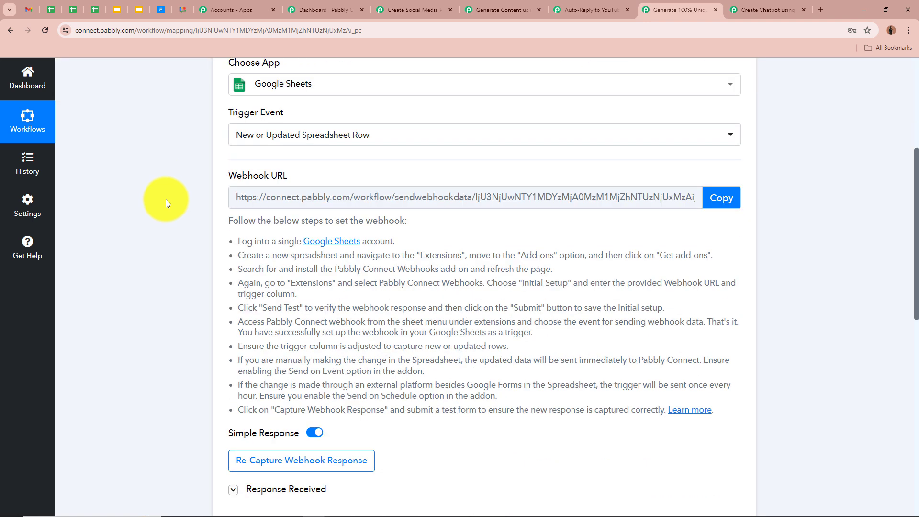
scroll(168, 193, "down", 5)
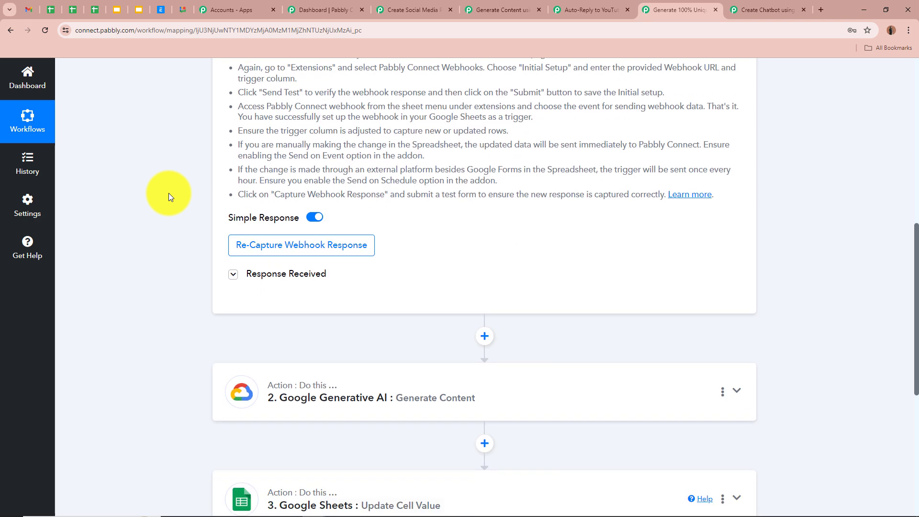
Step: Expand Response Received and inspect Article Topic 'Technology: A threat or a friend'
left_click(233, 251)
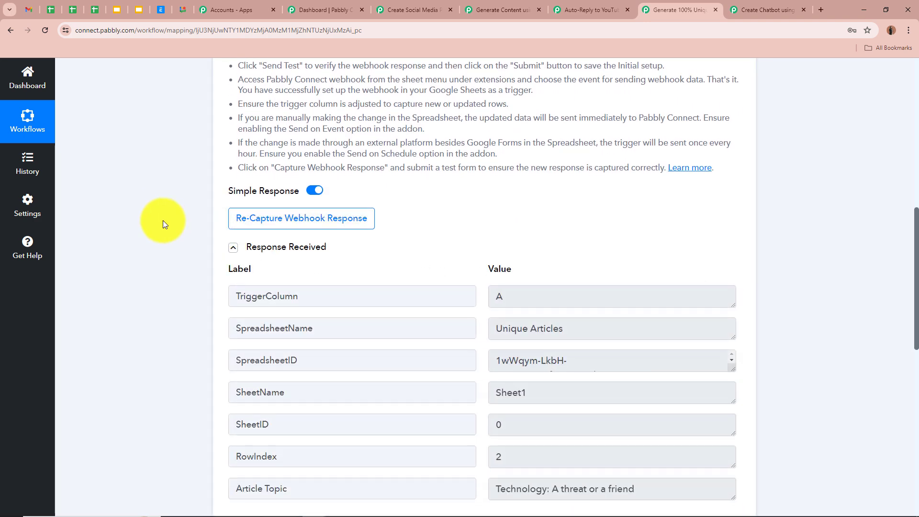
scroll(162, 220, "down", 3)
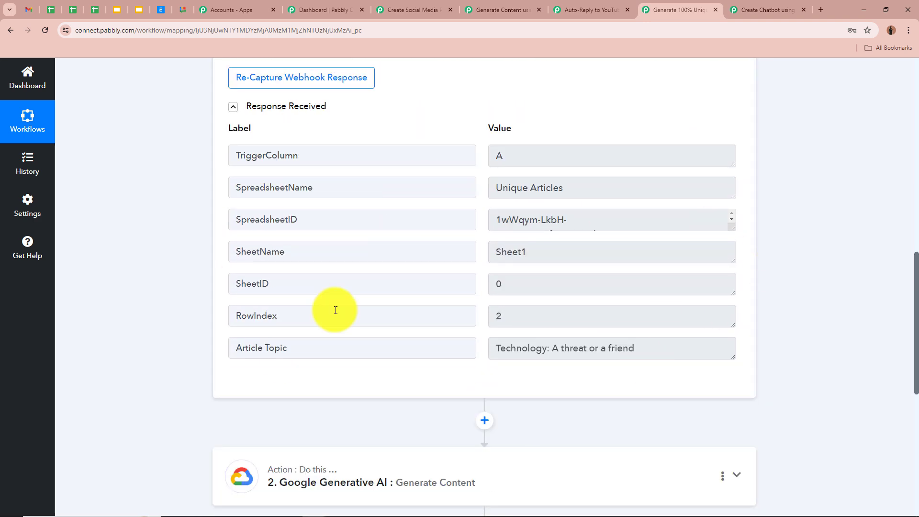
left_click_drag(240, 351, 354, 352)
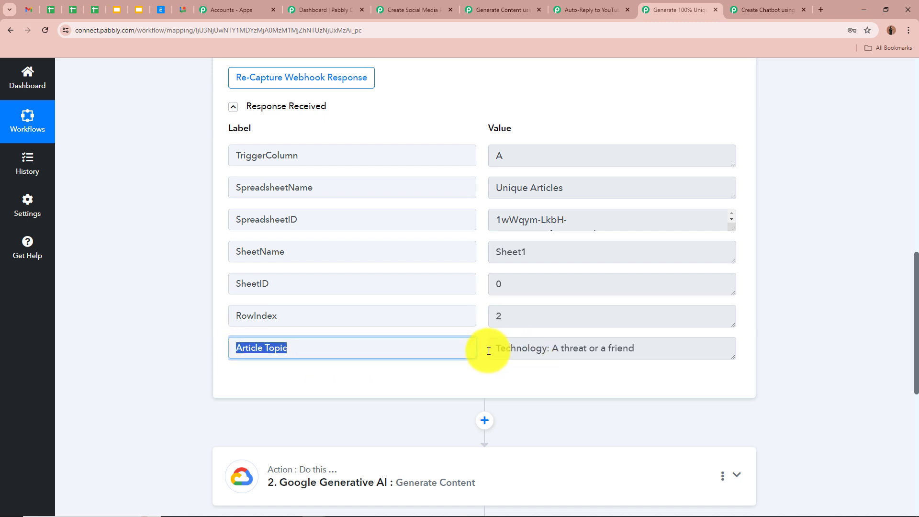
left_click_drag(493, 349, 699, 349)
left_click(699, 349)
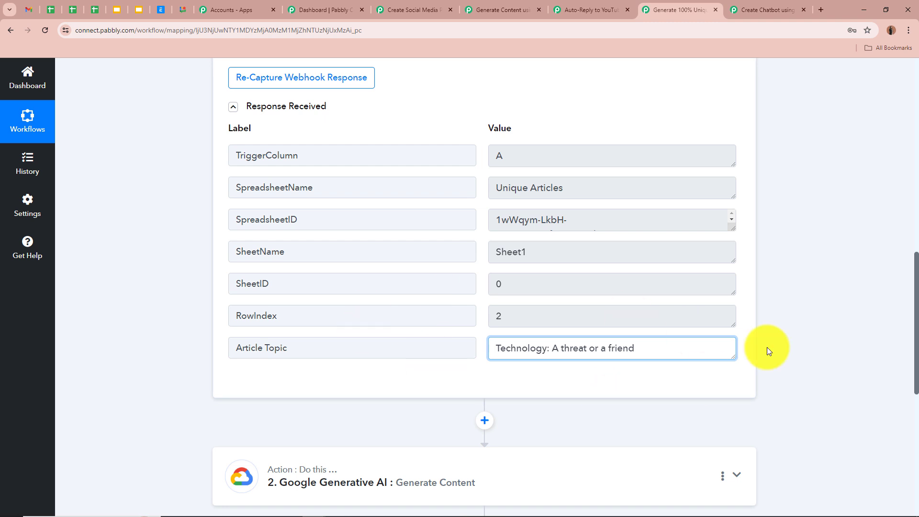
left_click(803, 328)
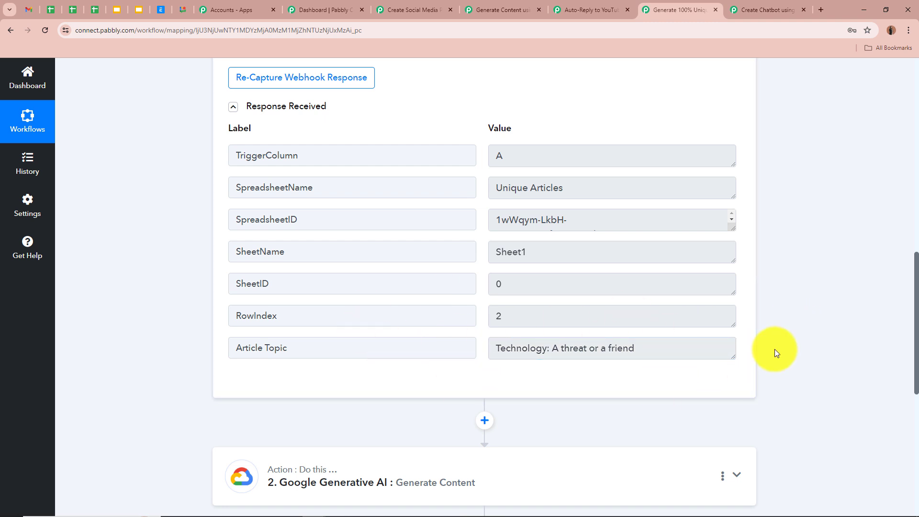
scroll(776, 353, "up", 4)
scroll(648, 343, "up", 9)
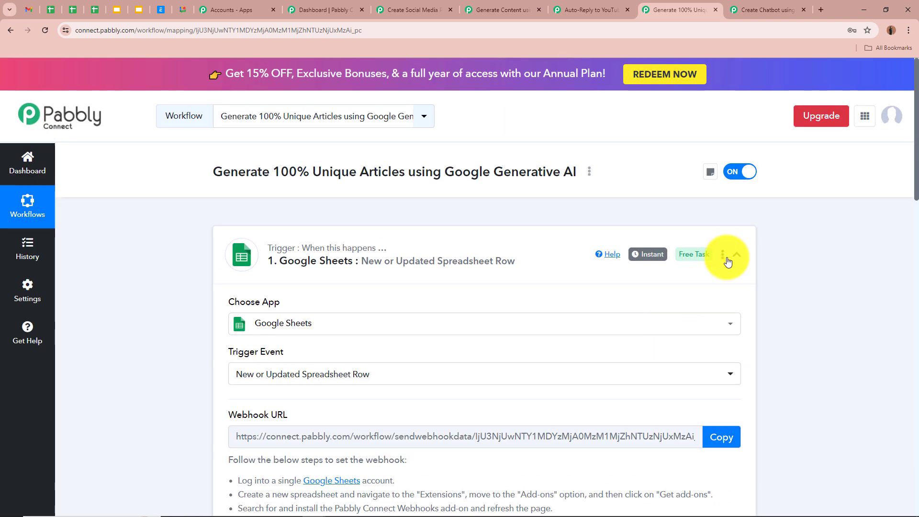
Step: Collapse the Google Sheets trigger and expand the Google Generative AI step
left_click(732, 257)
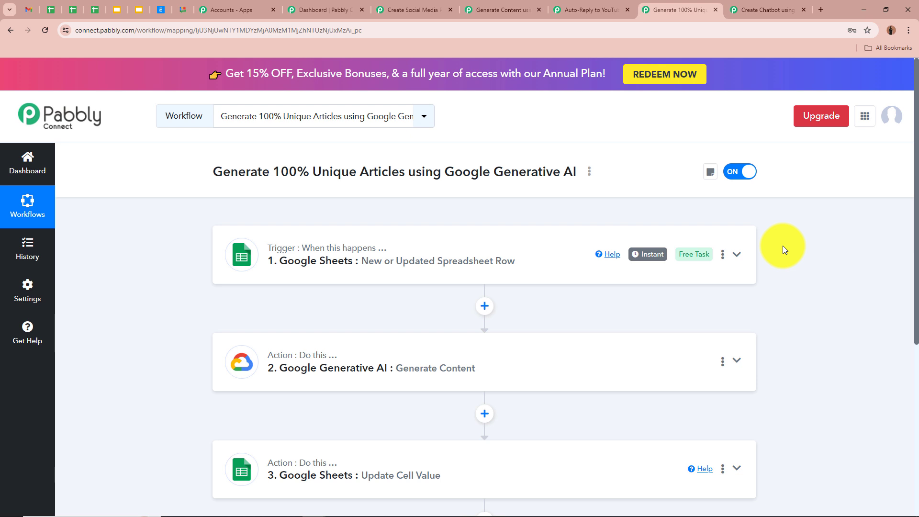
scroll(783, 246, "down", 1)
scroll(782, 246, "down", 1)
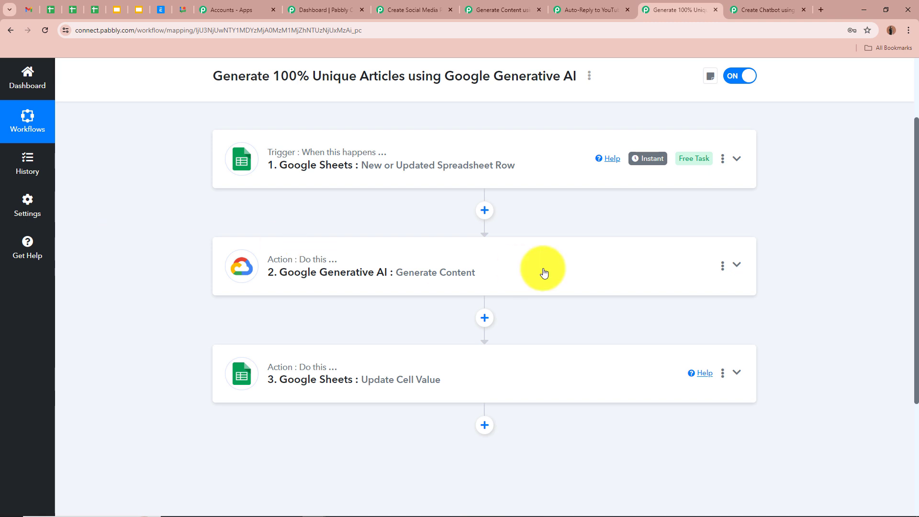
left_click(735, 265)
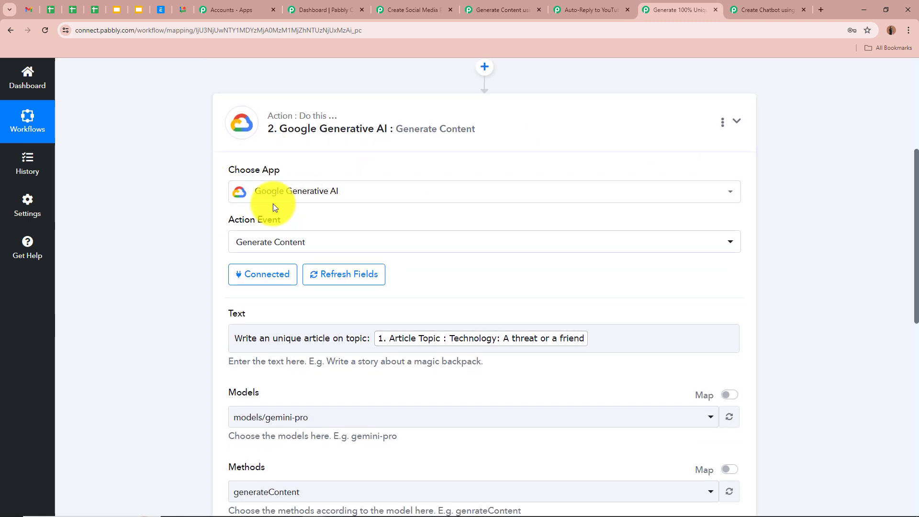
Step: Check the prompt 'Write an unique article on topic:' with mapped Article Topic and gemini-pro model
scroll(180, 229, "down", 2)
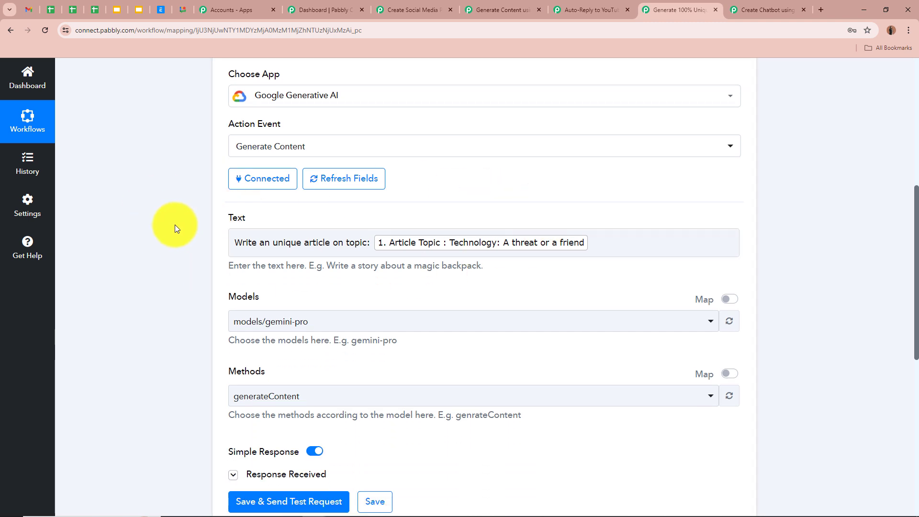
scroll(175, 225, "down", 1)
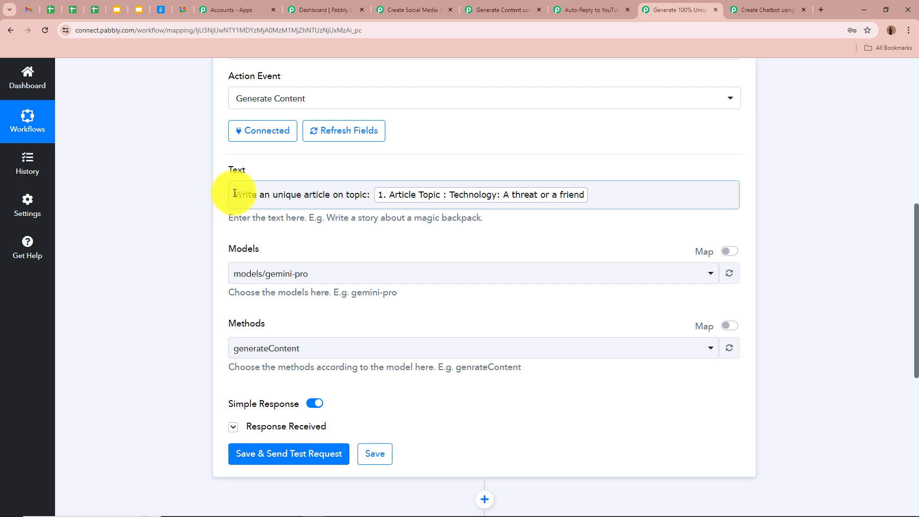
left_click_drag(235, 192, 390, 191)
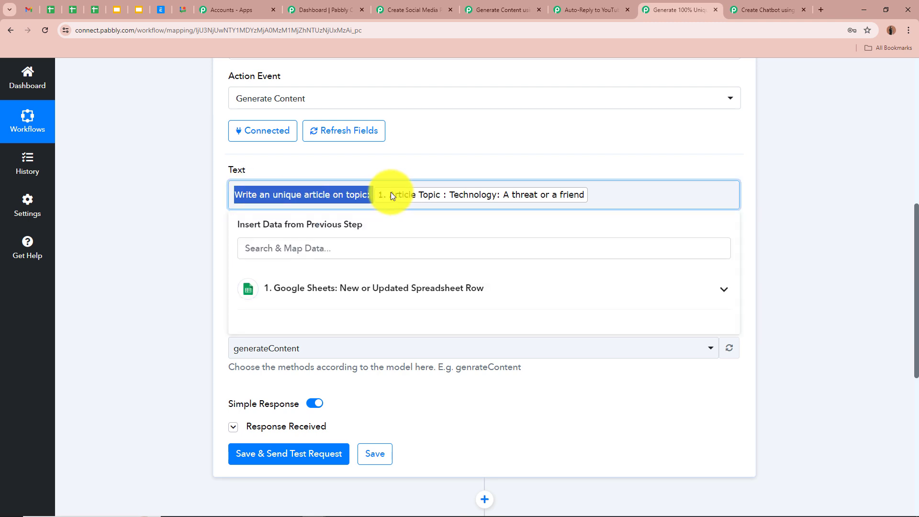
left_click(257, 191)
left_click(149, 195)
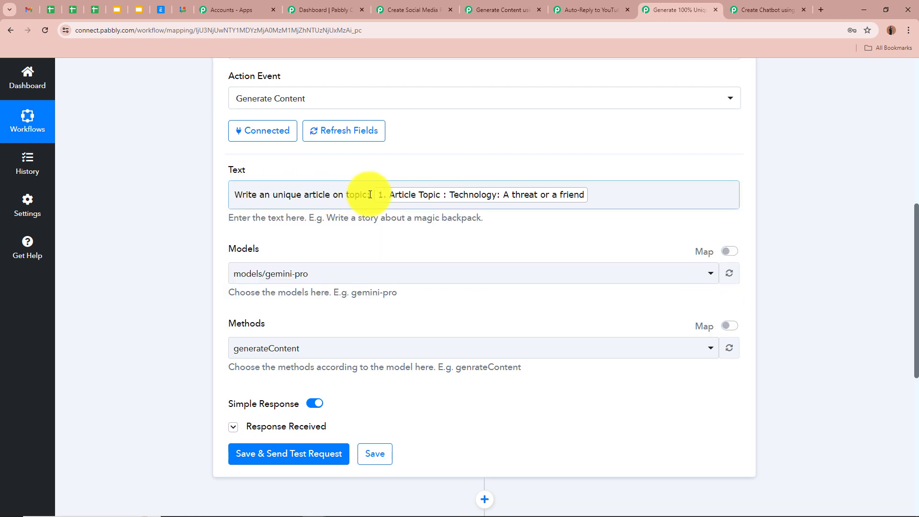
left_click(617, 190)
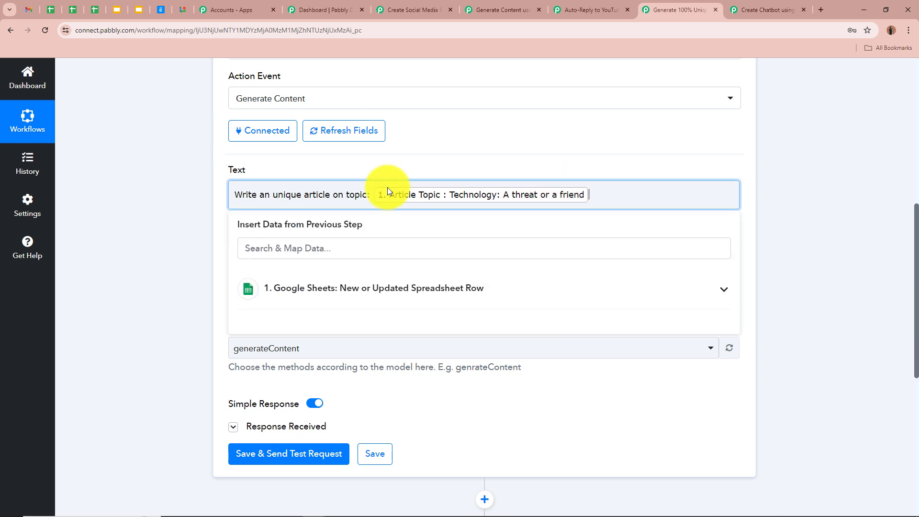
left_click(168, 188)
scroll(168, 187, "down", 2)
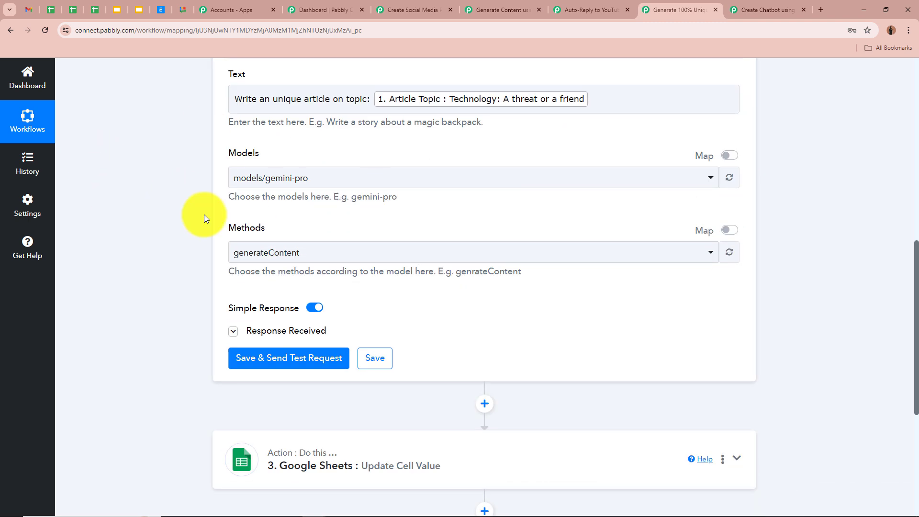
left_click(309, 181)
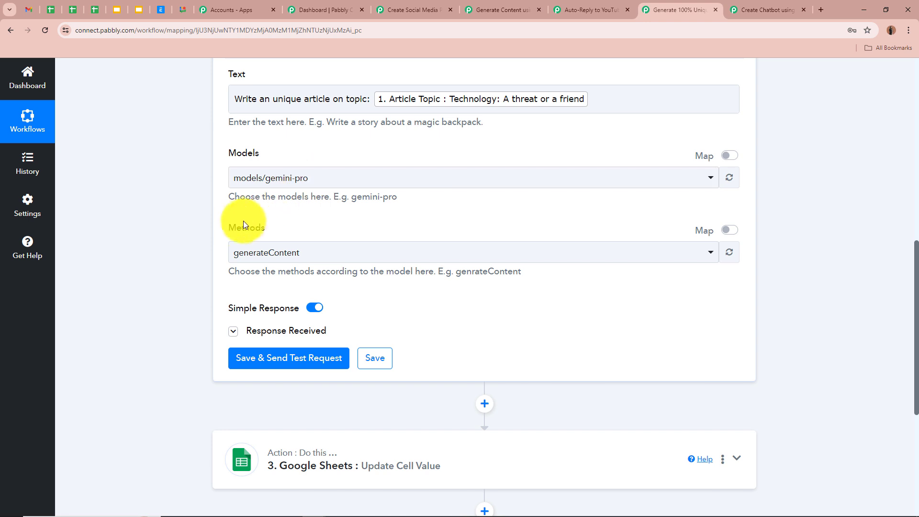
scroll(208, 234, "down", 3)
scroll(208, 233, "up", 4)
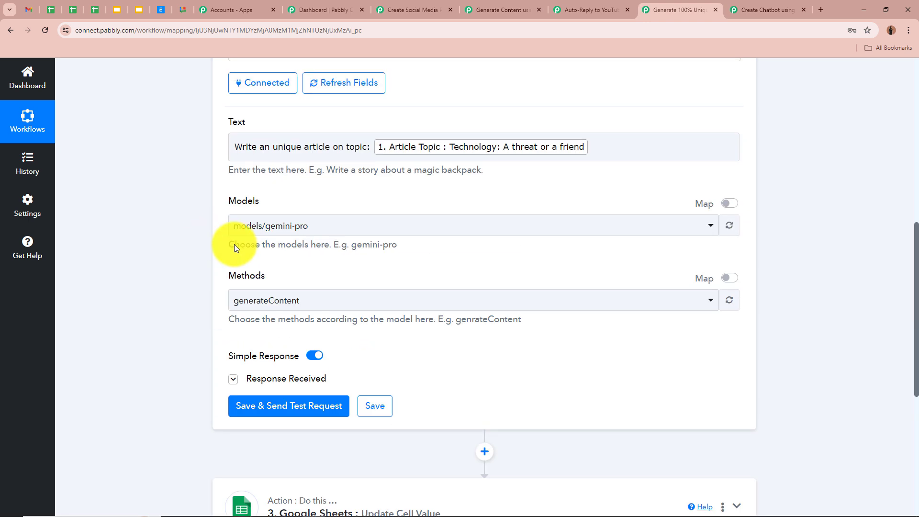
scroll(216, 206, "down", 3)
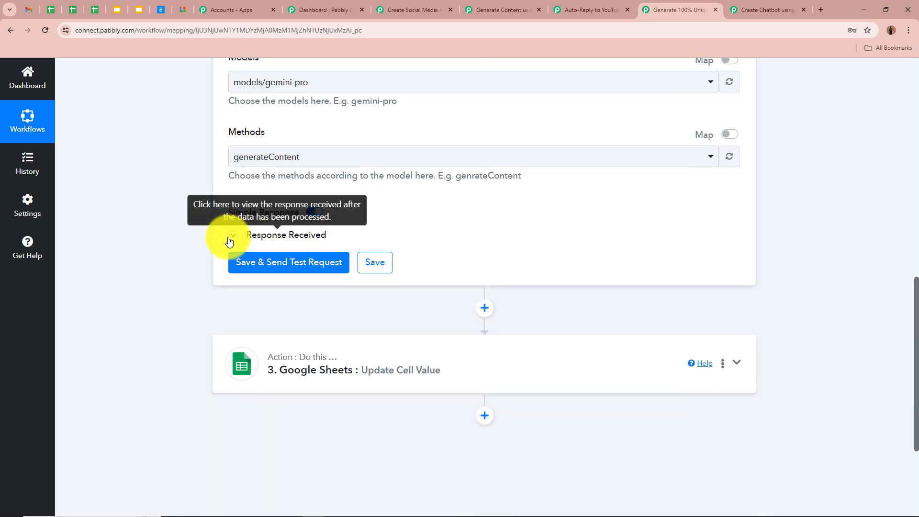
Step: Expand Response Received and read the full generated article
left_click(233, 235)
scroll(159, 220, "down", 3)
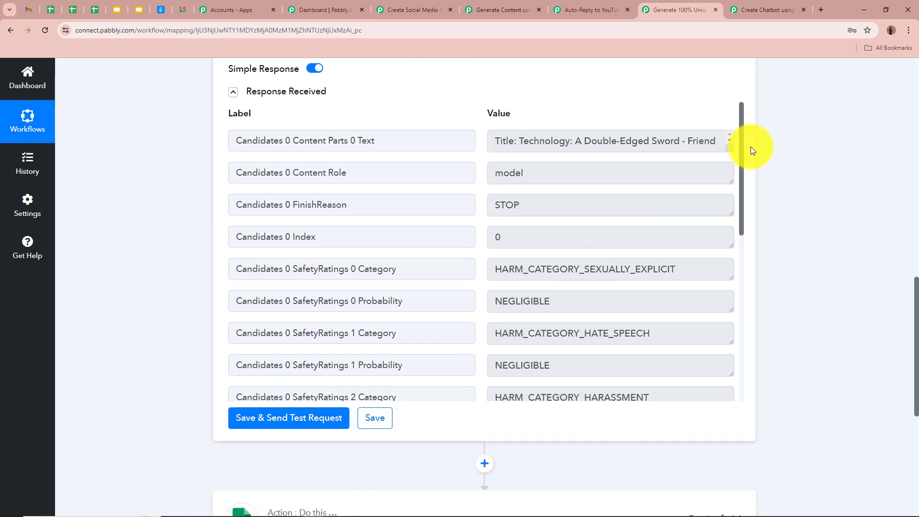
left_click(728, 153)
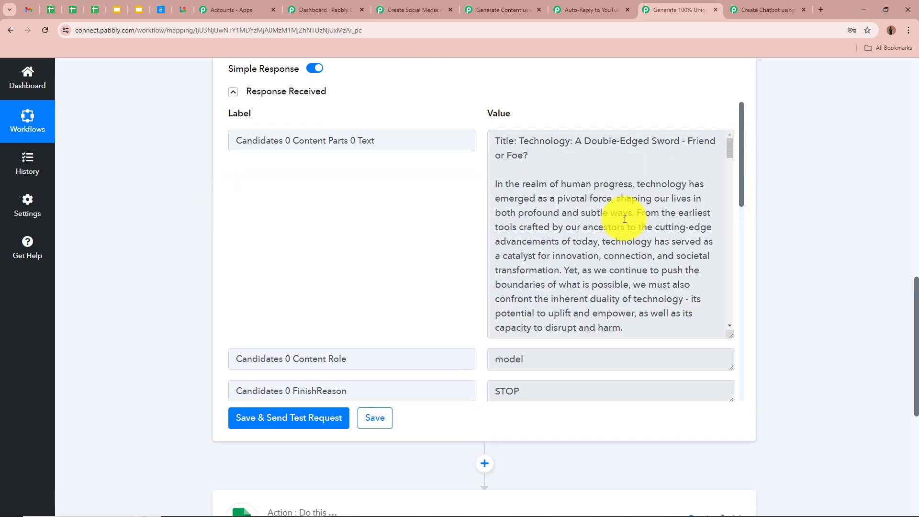
scroll(597, 172, "down", 1)
scroll(598, 173, "down", 10)
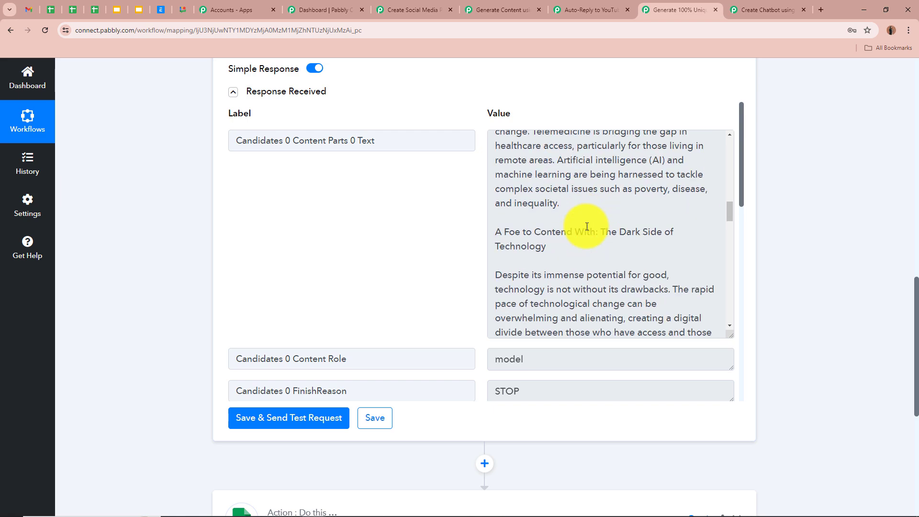
scroll(587, 226, "down", 5)
scroll(595, 229, "up", 15)
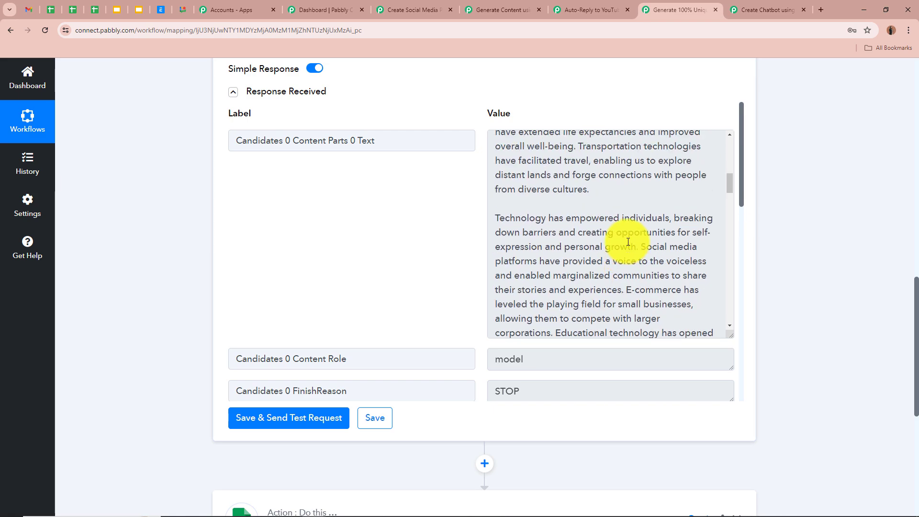
scroll(759, 239, "up", 15)
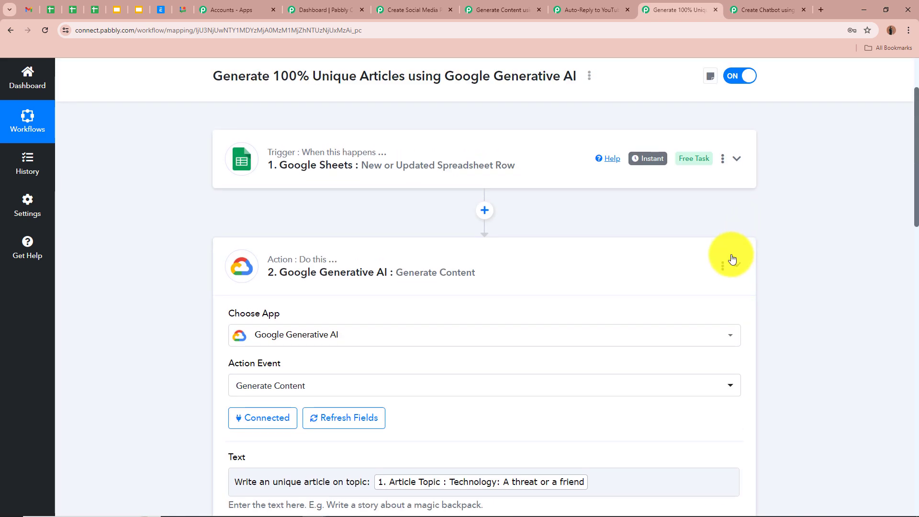
Step: Collapse the Generative AI step and expand the Google Sheets Update Cell Value step
left_click(736, 326)
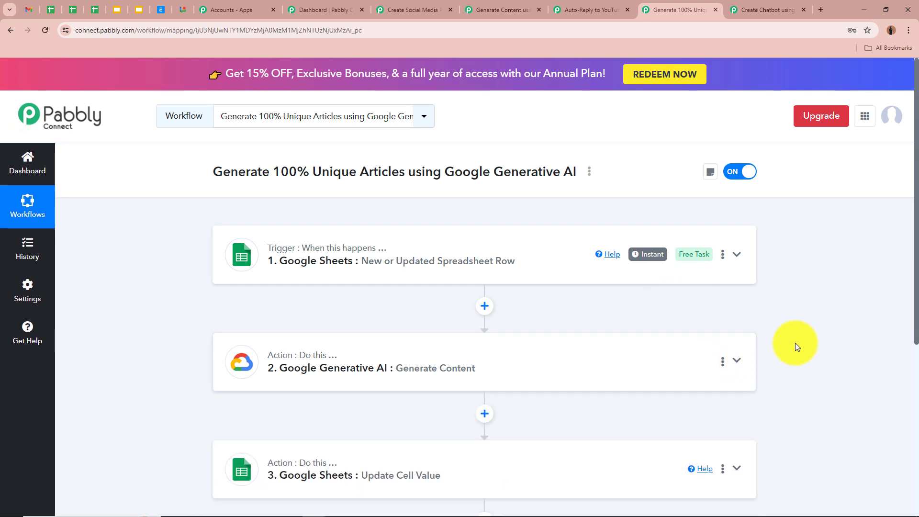
scroll(766, 335, "down", 2)
left_click(737, 324)
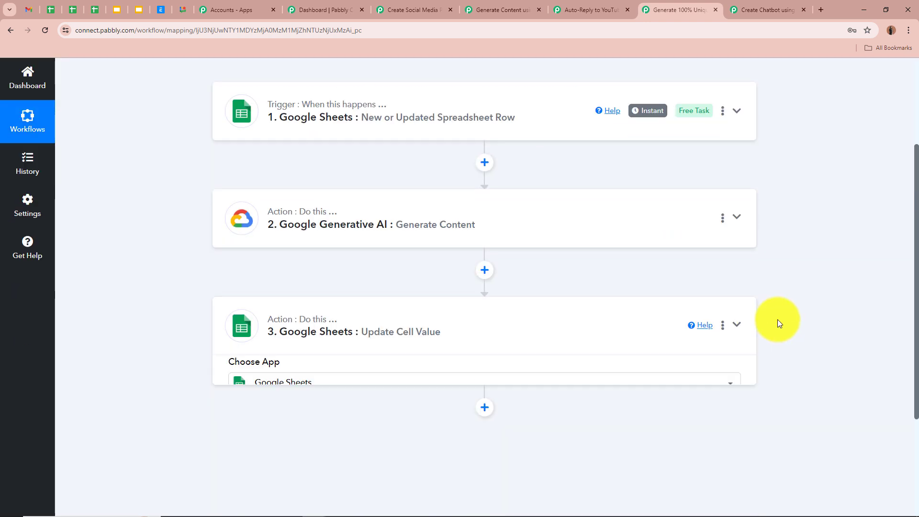
scroll(777, 319, "down", 2)
scroll(777, 320, "down", 1)
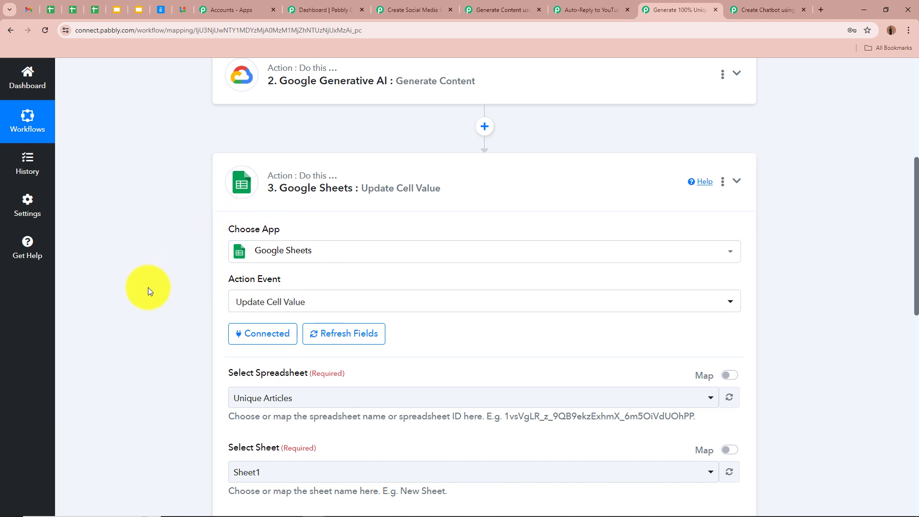
scroll(146, 283, "down", 3)
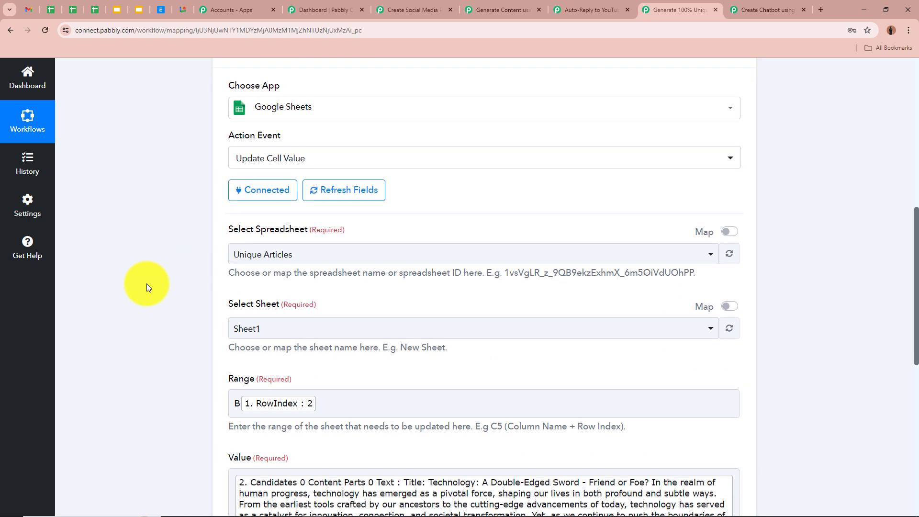
scroll(146, 283, "down", 1)
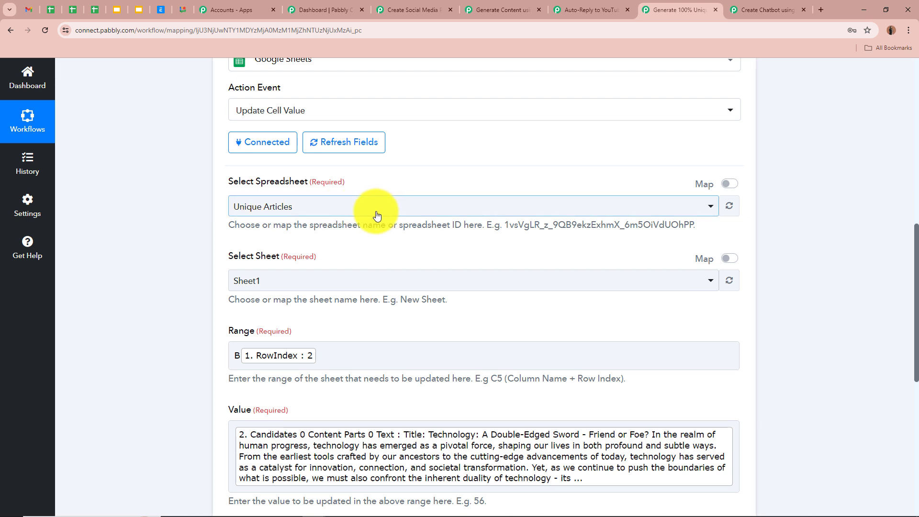
scroll(180, 281, "down", 2)
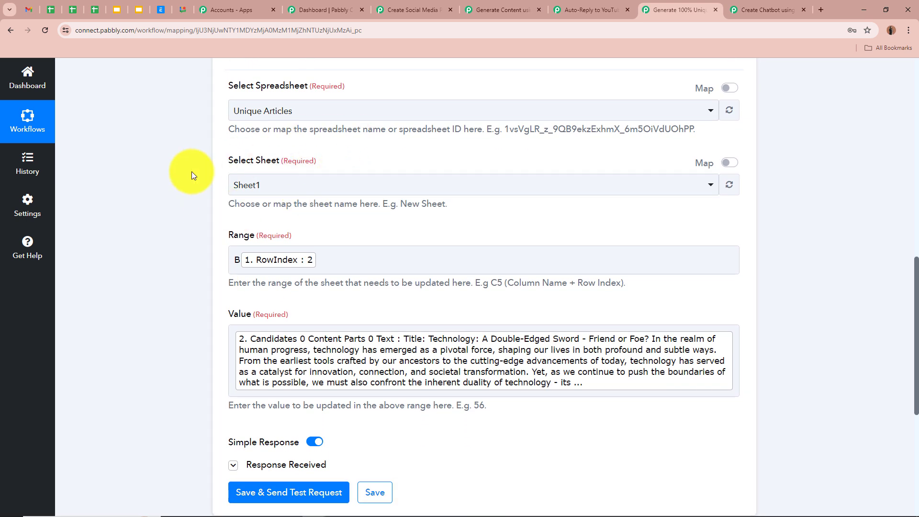
scroll(192, 176, "down", 1)
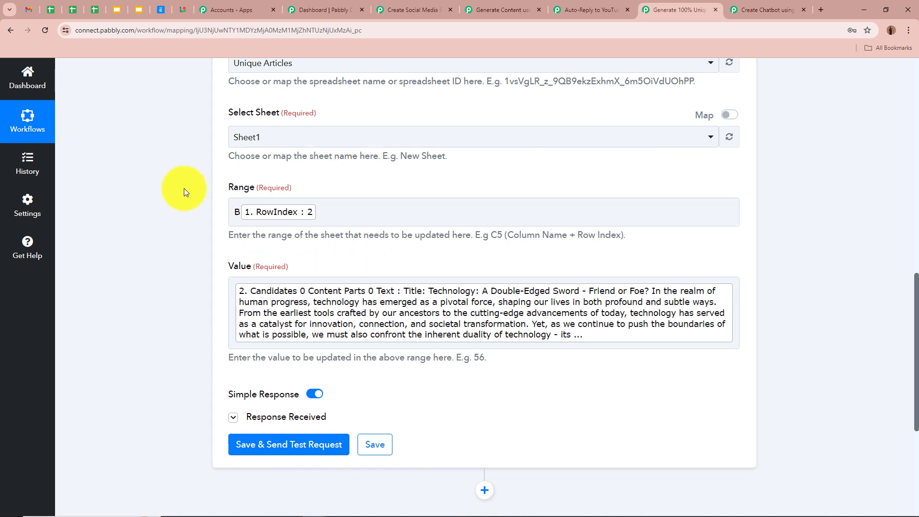
Step: Check the Range mapping (B plus RowIndex) and the response showing UpdatedRange Sheet1!B2
left_click(254, 211)
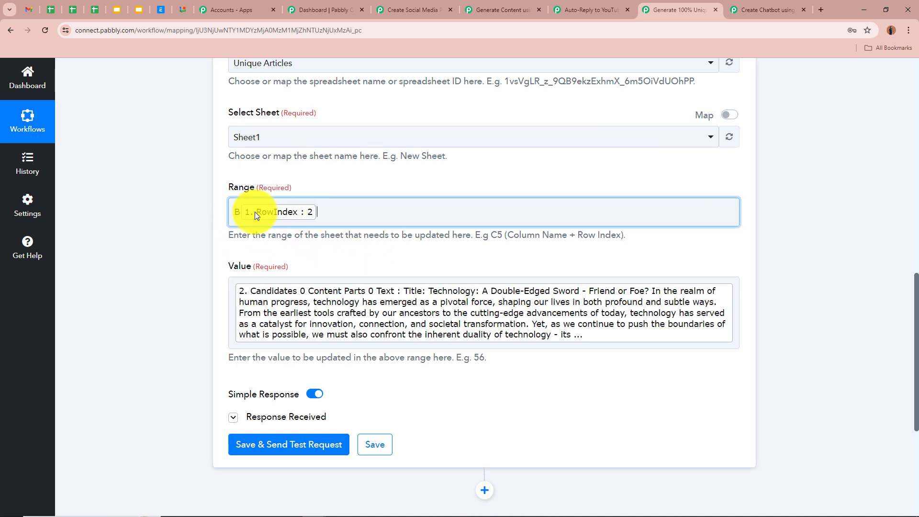
left_click(156, 198)
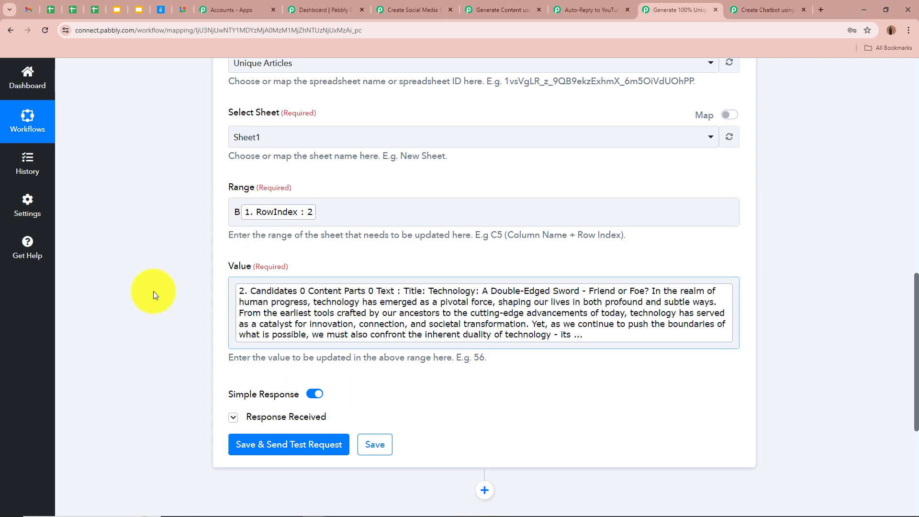
scroll(151, 289, "down", 1)
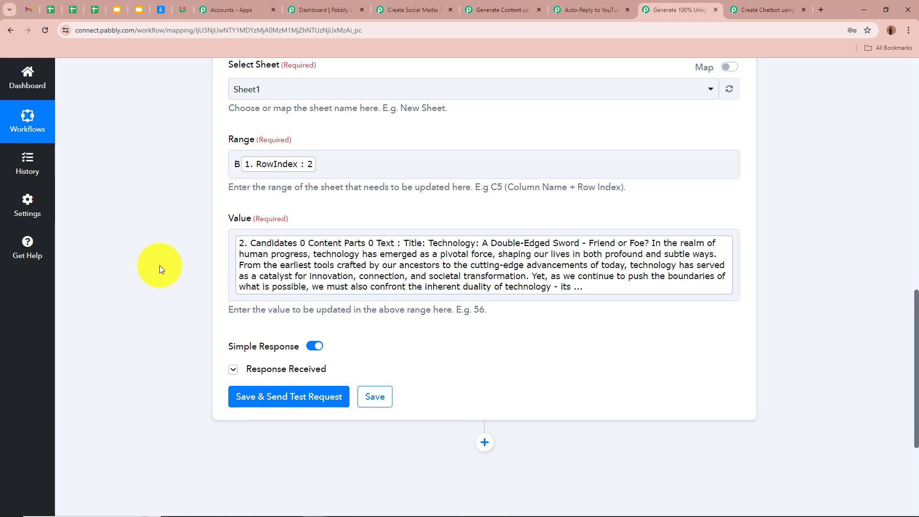
scroll(162, 258, "down", 4)
left_click(228, 182)
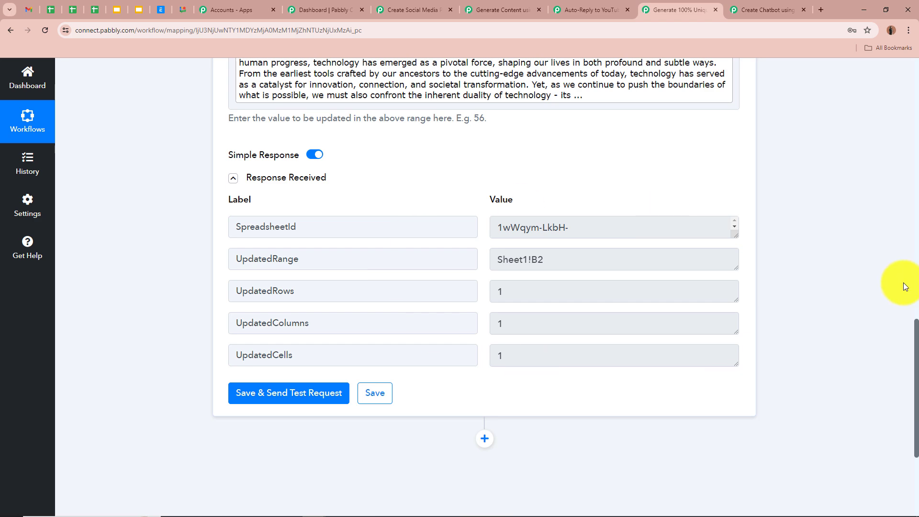
scroll(861, 283, "up", 13)
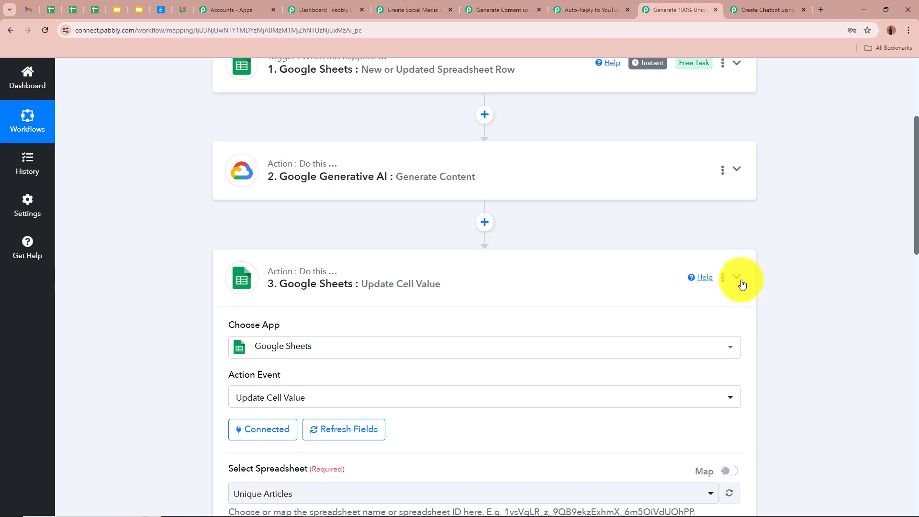
Step: Collapse the Update Cell Value step and switch to the 'Create Chatbot using…' workflow
left_click(736, 279)
scroll(791, 274, "up", 4)
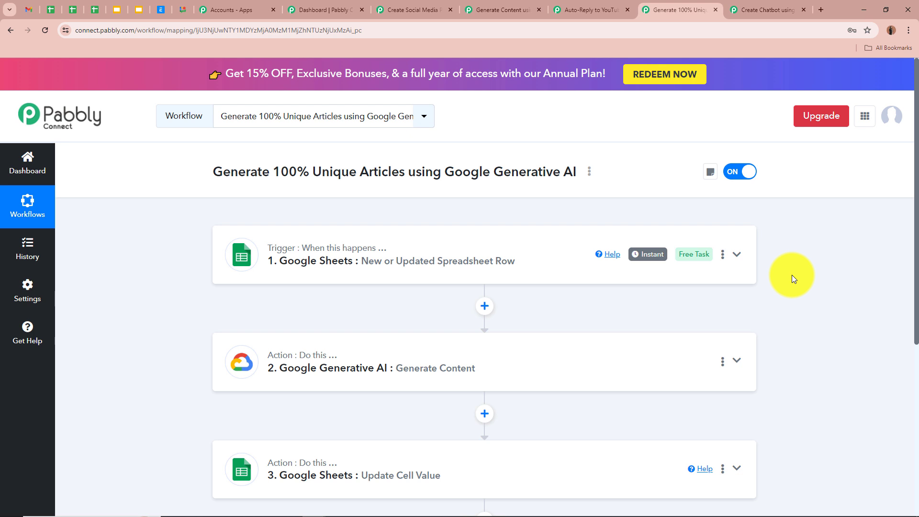
left_click(761, 9)
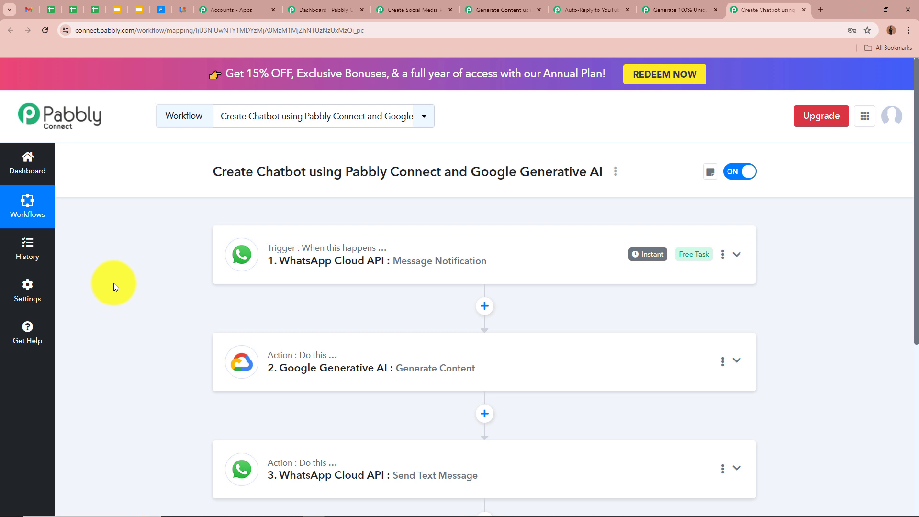
Step: Expand the WhatsApp Message Notification trigger and skim its Cloud API webhook setup guide, then close it
left_click(736, 254)
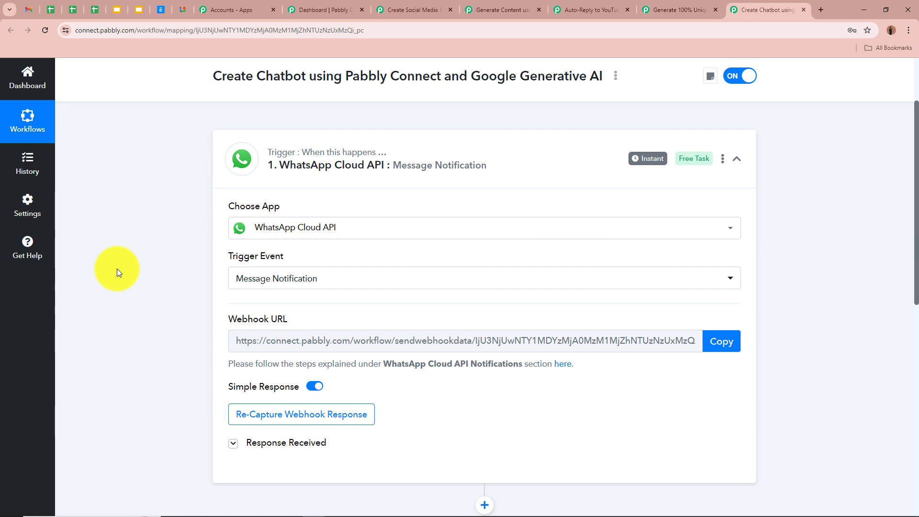
scroll(312, 293, "down", 2)
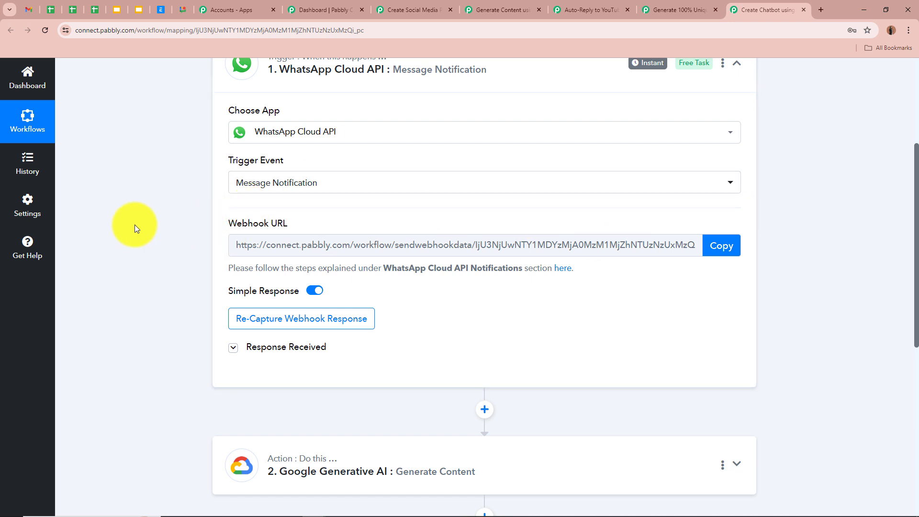
left_click(562, 269)
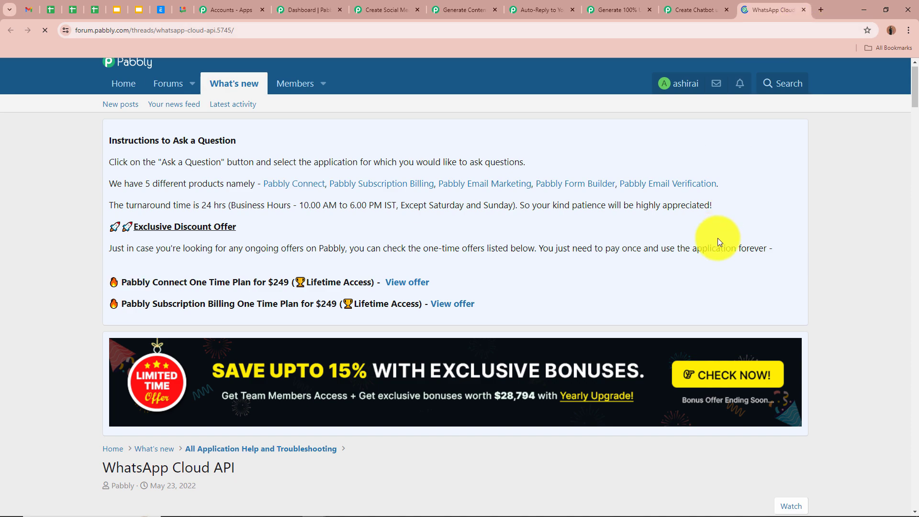
scroll(717, 237, "down", 15)
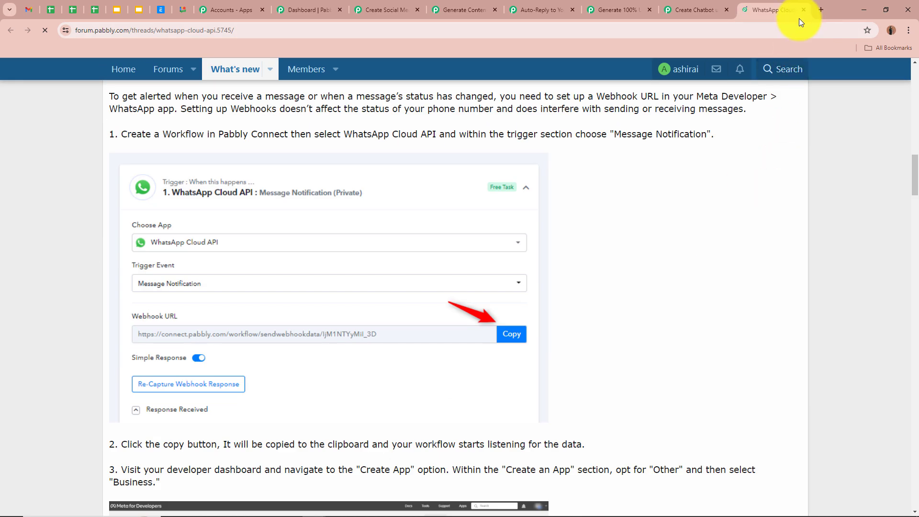
left_click(803, 10)
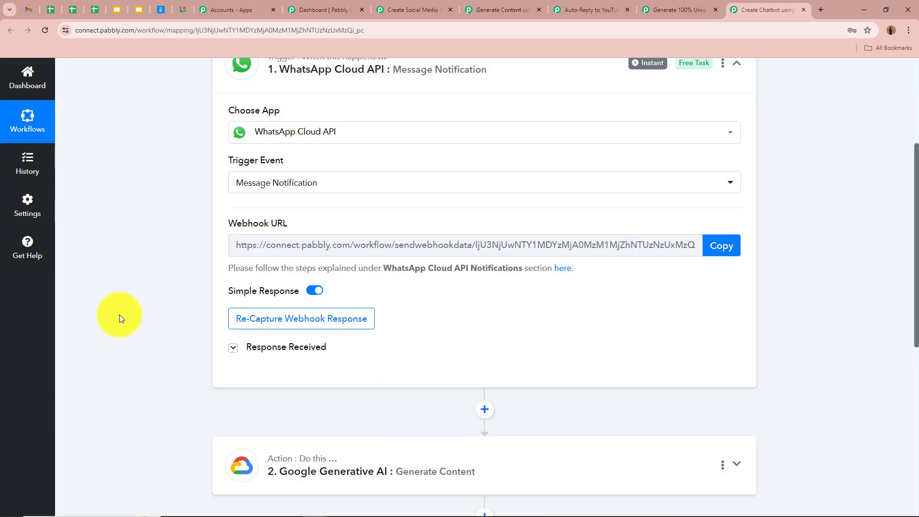
Step: Inspect the trigger's captured Text Body 'What is Pabbly Connect?', then collapse the WhatsApp trigger
scroll(119, 314, "down", 3)
scroll(119, 314, "up", 2)
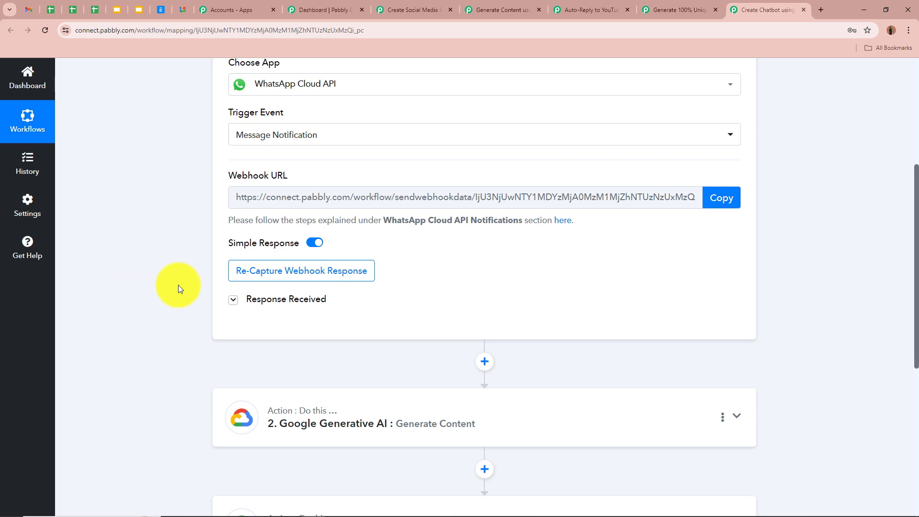
left_click(232, 300)
scroll(177, 300, "down", 3)
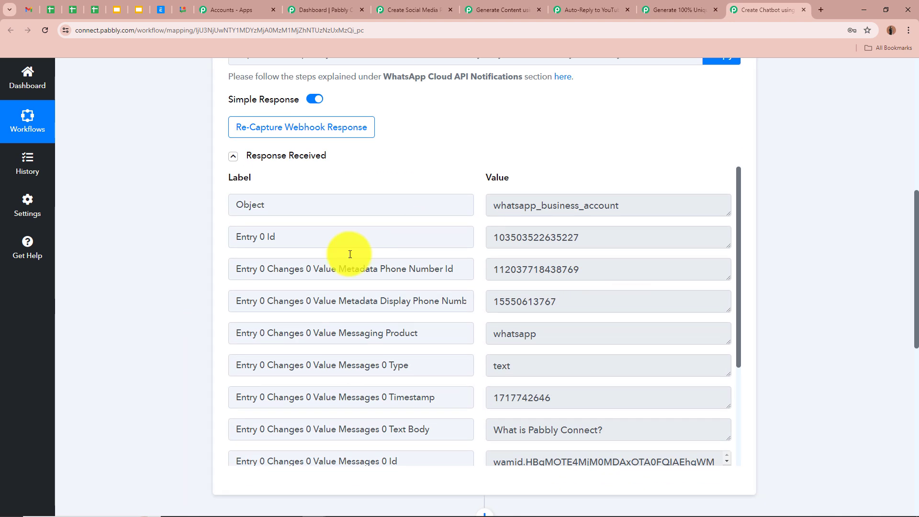
scroll(551, 338, "down", 1)
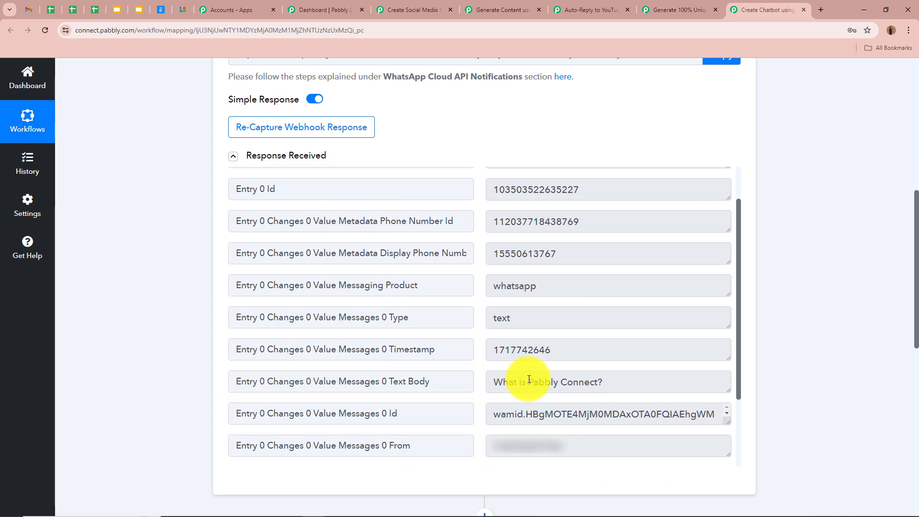
left_click_drag(489, 381, 660, 381)
left_click(779, 363)
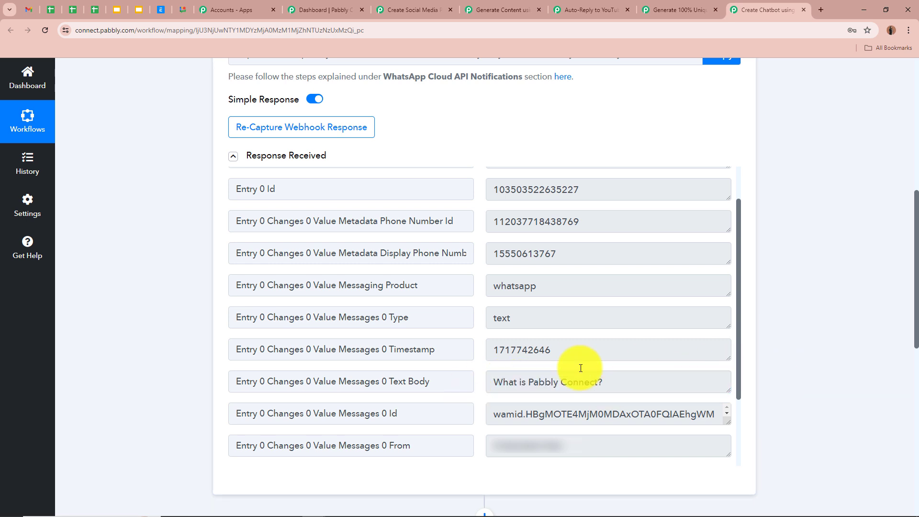
scroll(567, 365, "up", 1)
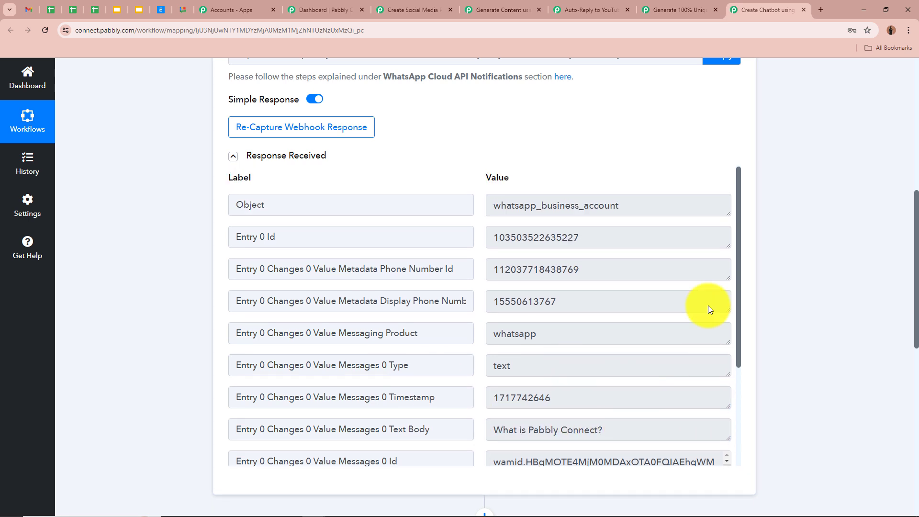
scroll(825, 306, "up", 10)
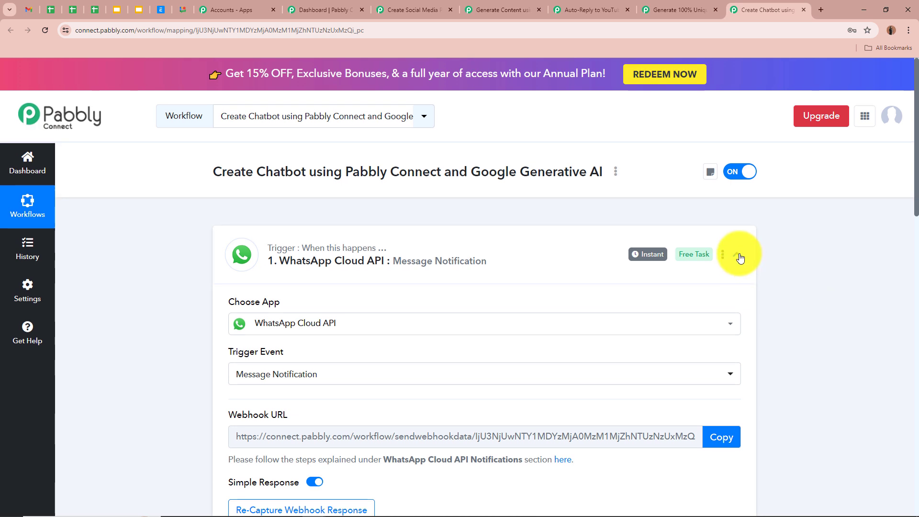
left_click(738, 255)
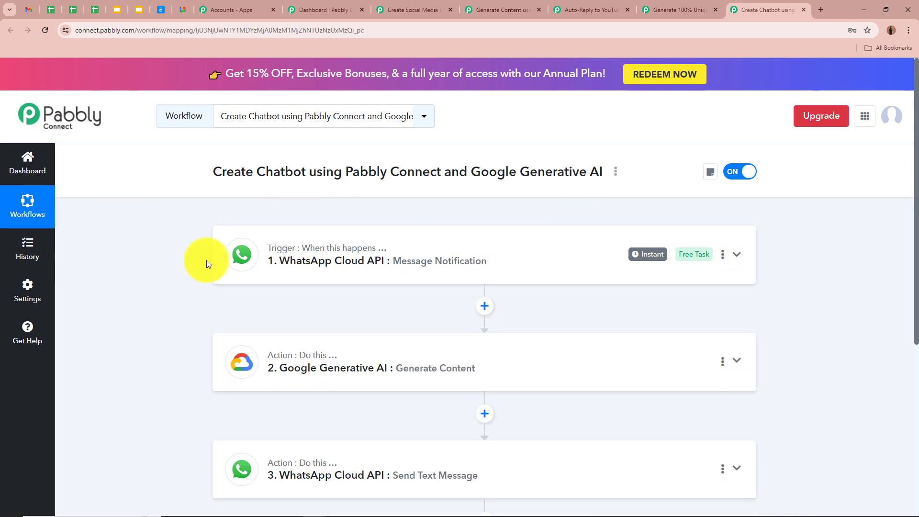
Step: Expand the Google Generative AI step and review its gemini-pro Text prompt
scroll(150, 288, "down", 2)
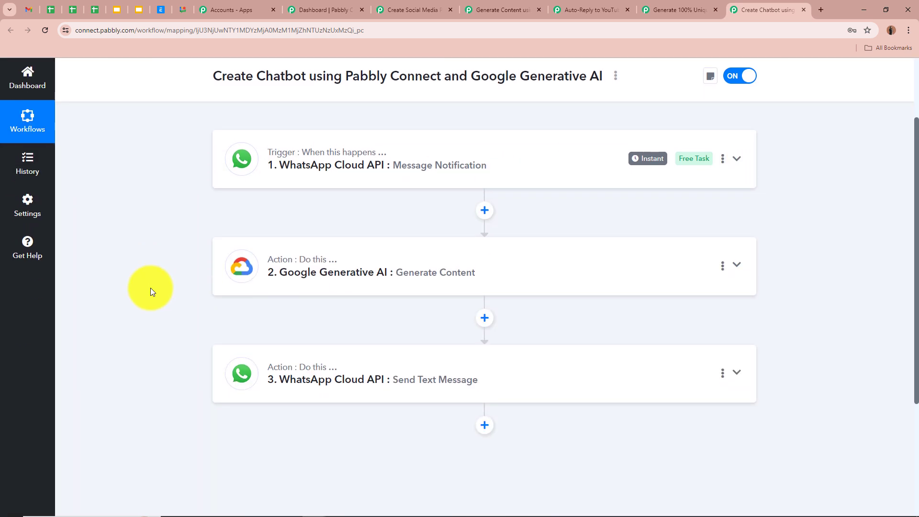
left_click(737, 266)
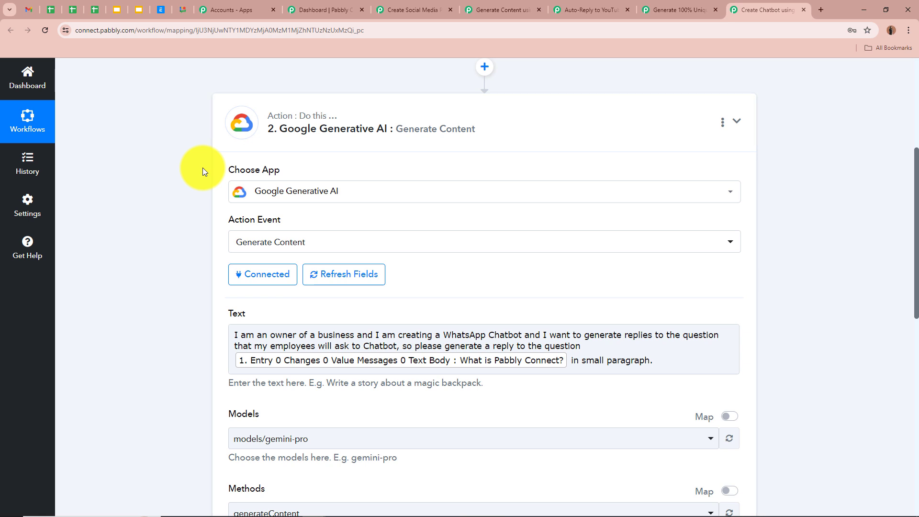
scroll(202, 168, "down", 1)
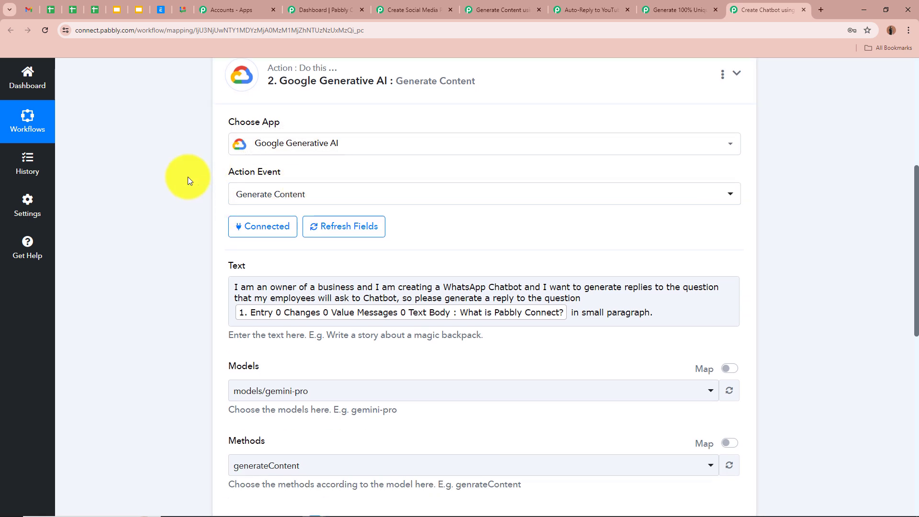
scroll(187, 177, "down", 4)
scroll(187, 177, "up", 2)
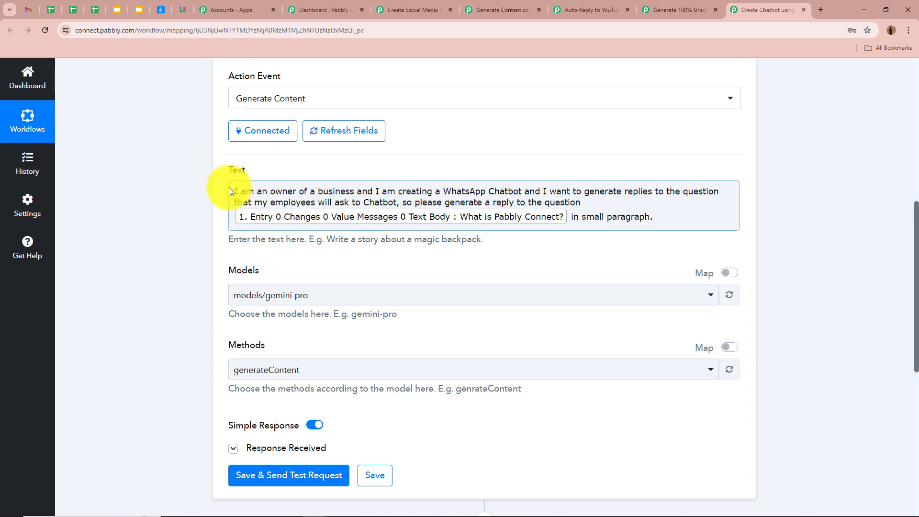
left_click_drag(230, 189, 663, 215)
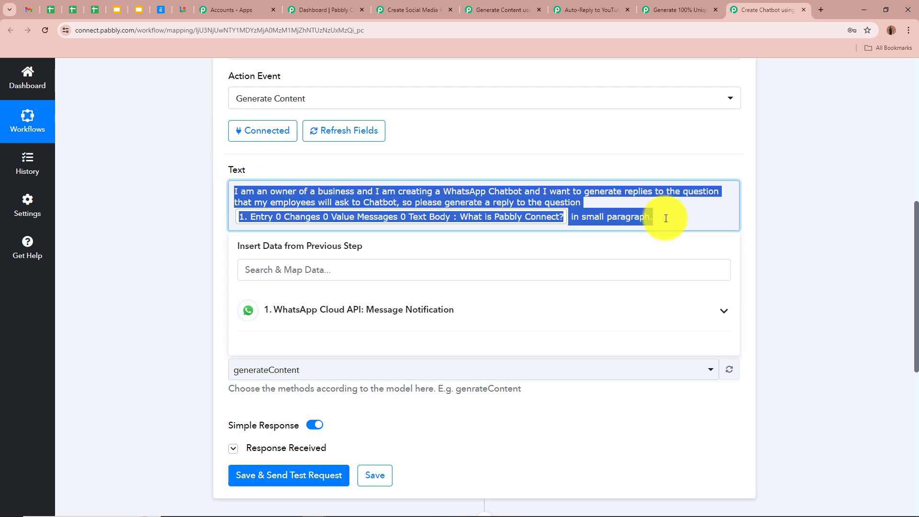
left_click(128, 197)
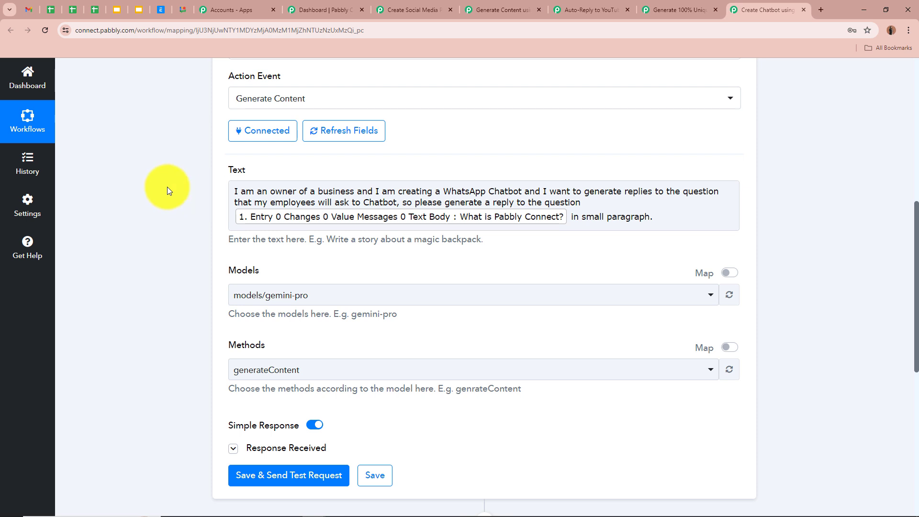
left_click(235, 193)
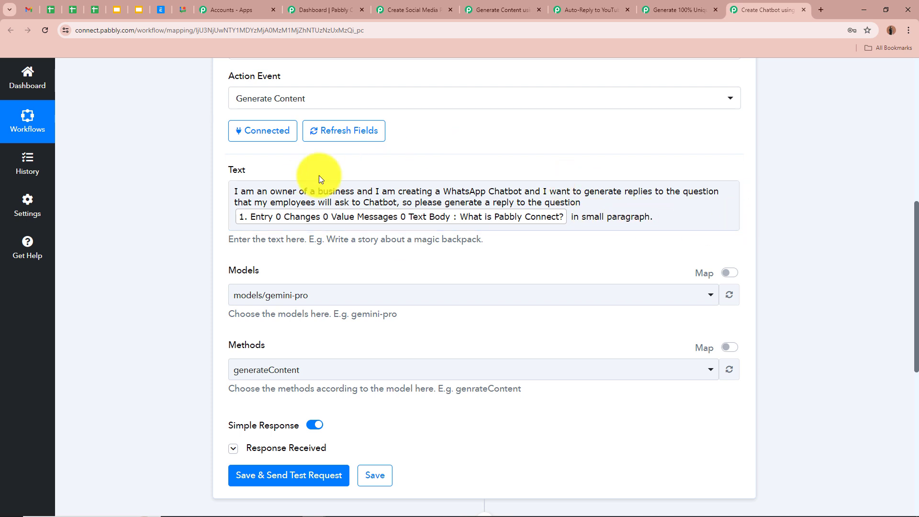
Step: Read the generated answer describing Pabbly Connect as an all-in-one automation platform
scroll(230, 197, "down", 4)
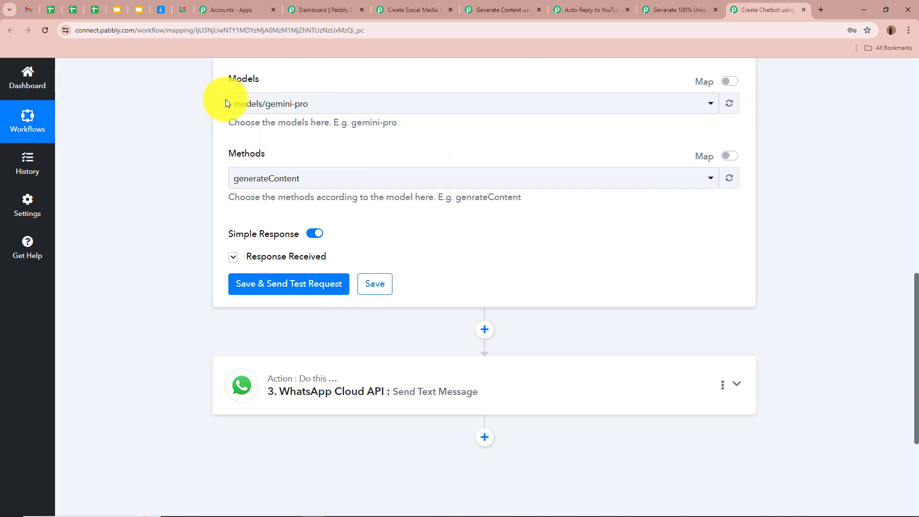
left_click(234, 257)
scroll(525, 328, "down", 3)
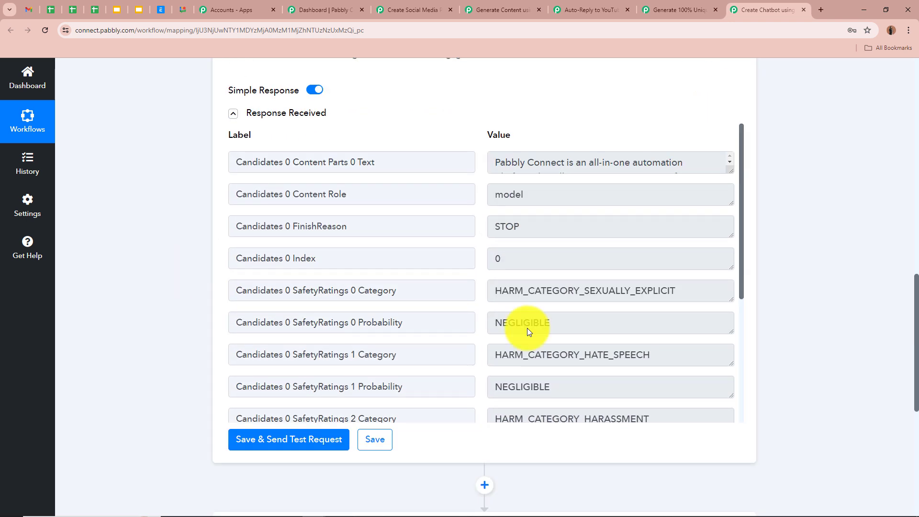
left_click(724, 170)
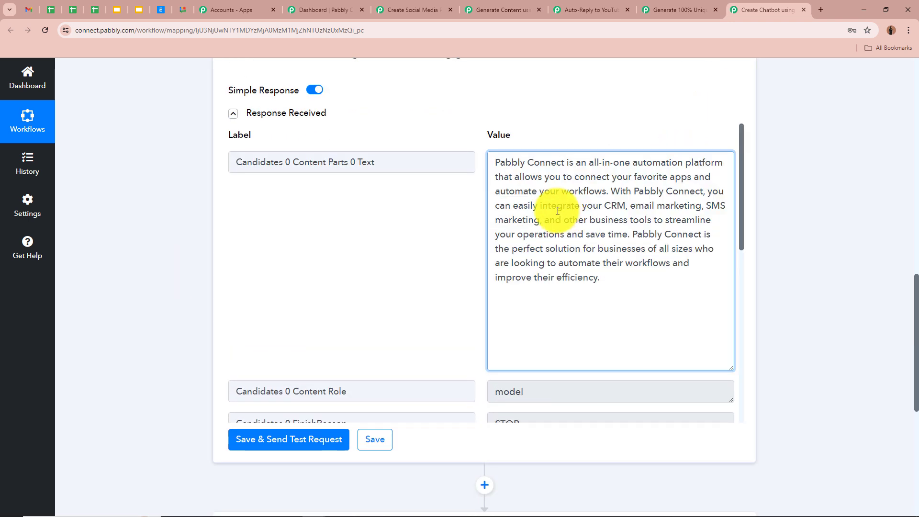
left_click_drag(498, 160, 652, 285)
left_click(503, 169)
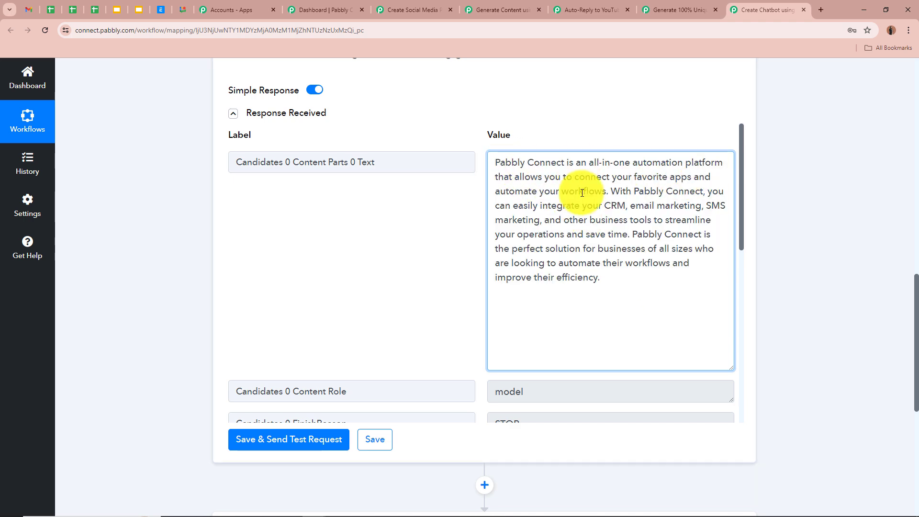
scroll(775, 279, "up", 10)
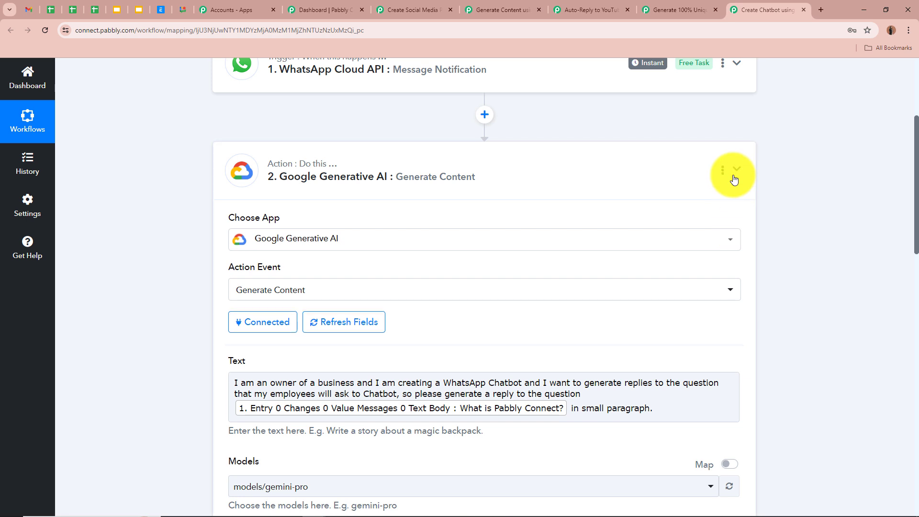
Step: Collapse the Generative AI step and check the WhatsApp Send Text Message recipient mapping
left_click(735, 172)
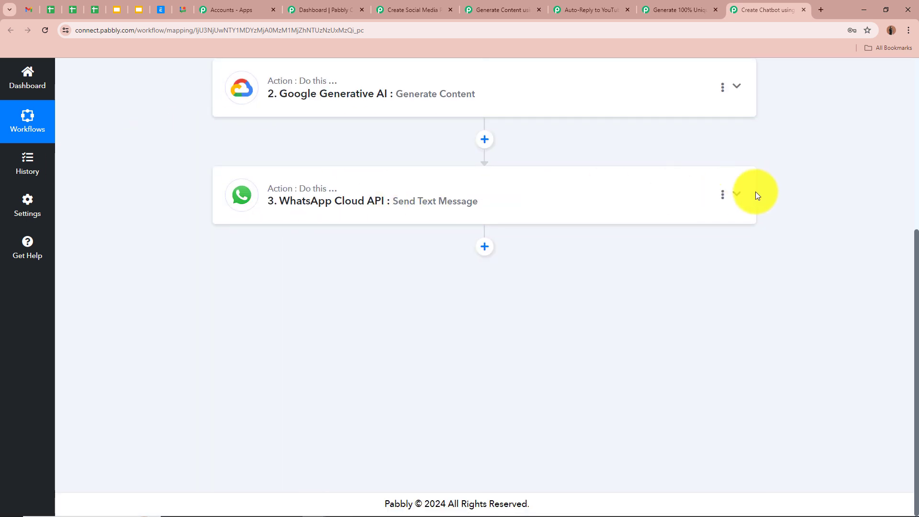
left_click(742, 197)
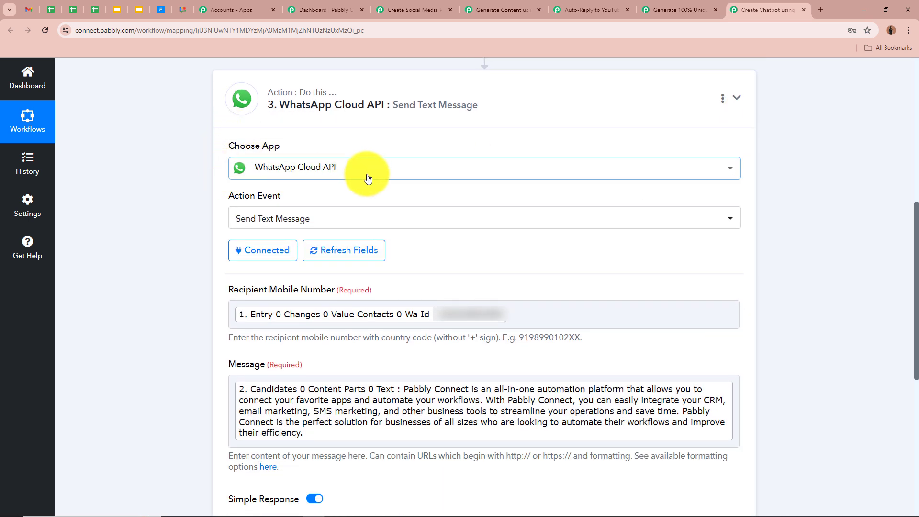
scroll(168, 185, "down", 1)
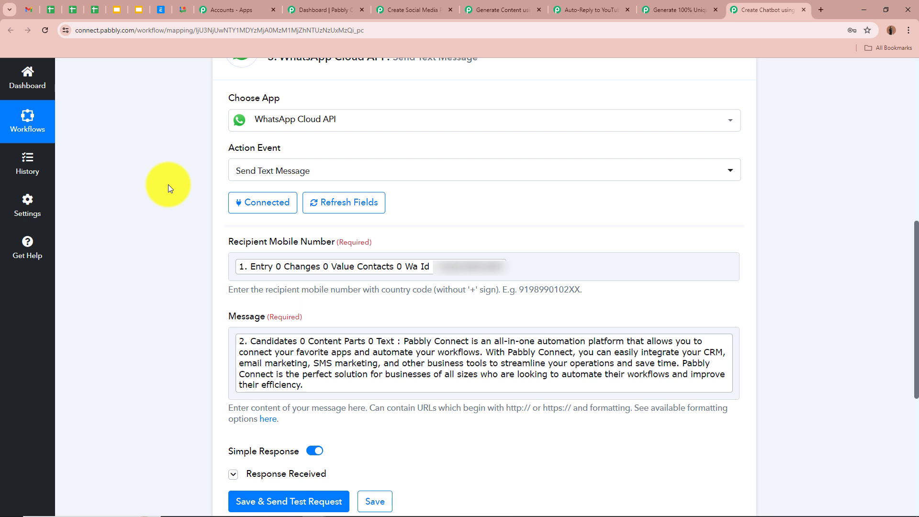
scroll(151, 187, "down", 1)
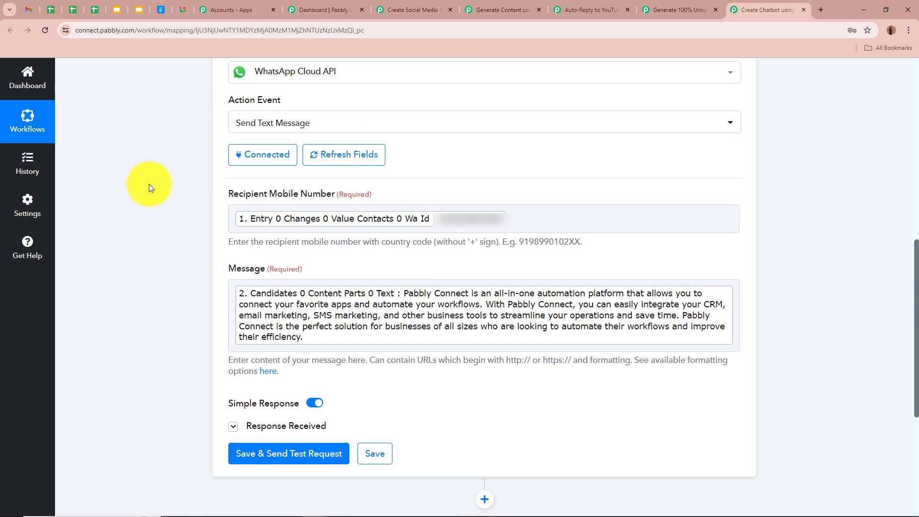
scroll(149, 184, "down", 1)
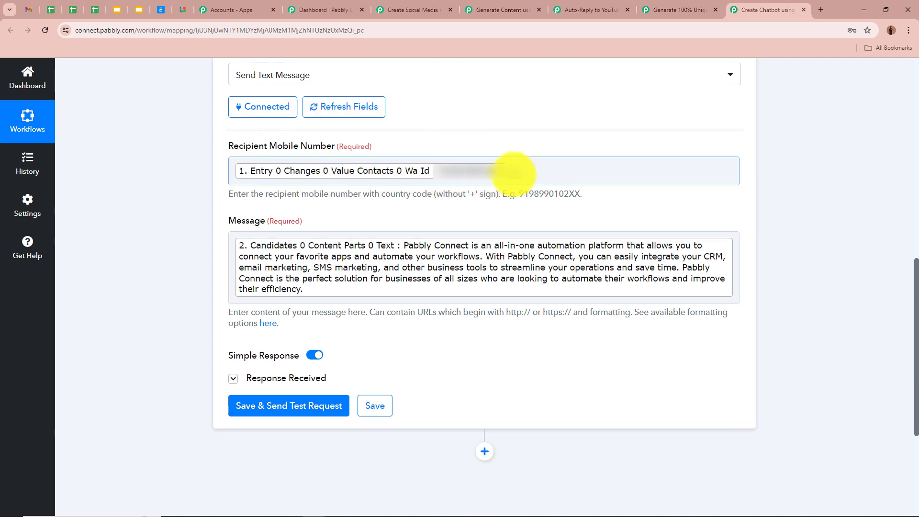
left_click(513, 172)
left_click(172, 176)
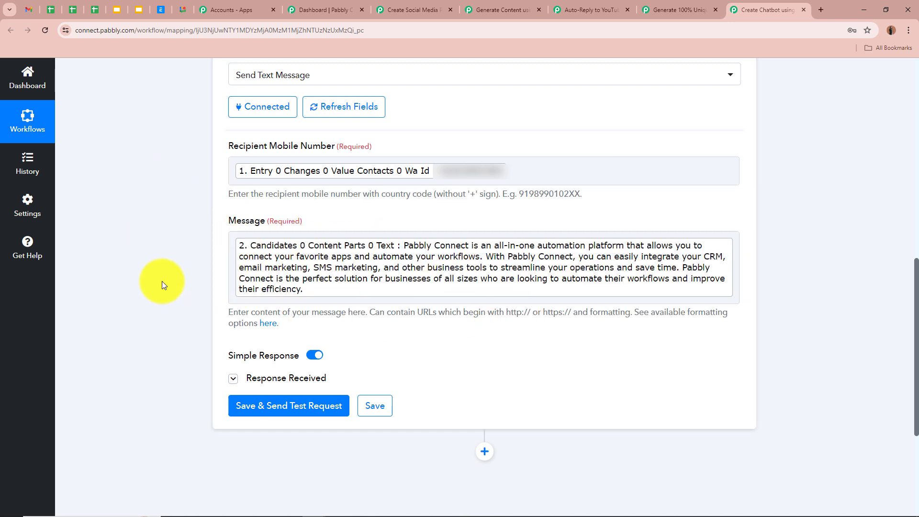
Step: Review the send-message response, then collapse the WhatsApp Send Text Message step
scroll(162, 281, "down", 3)
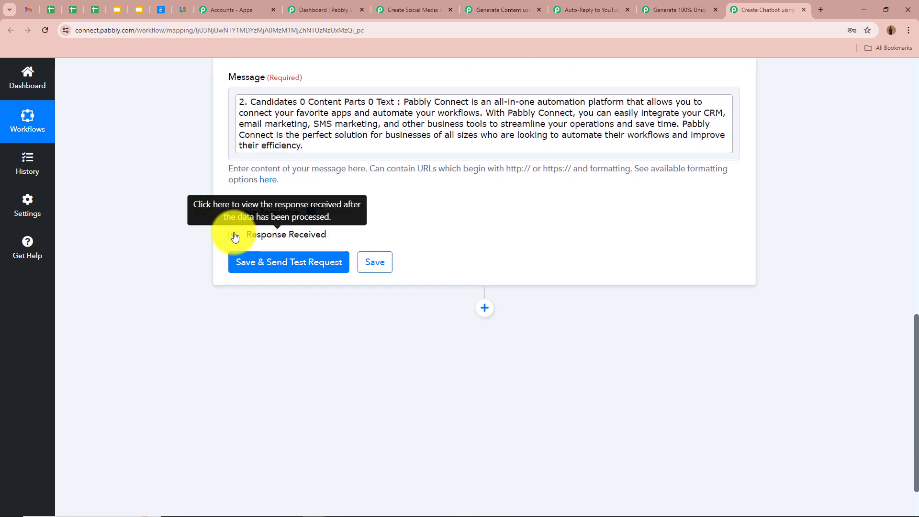
left_click(235, 236)
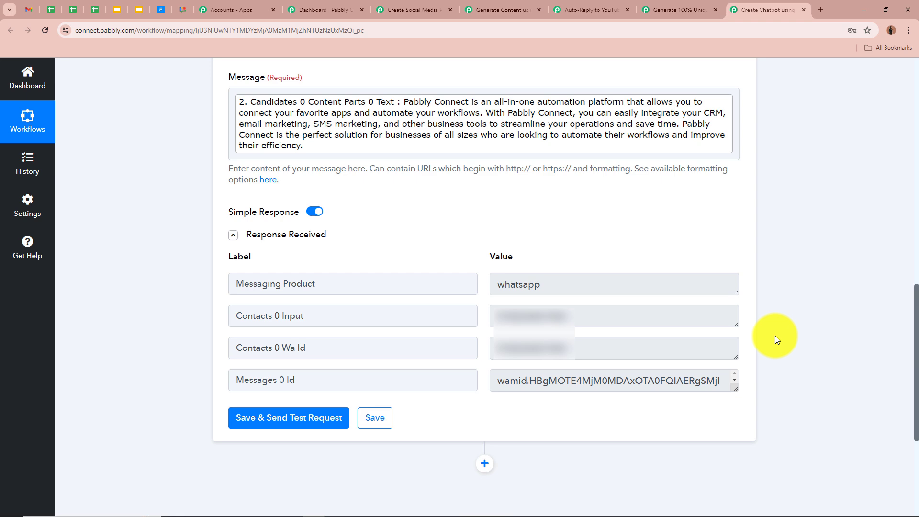
left_click(238, 238)
scroll(191, 242, "up", 8)
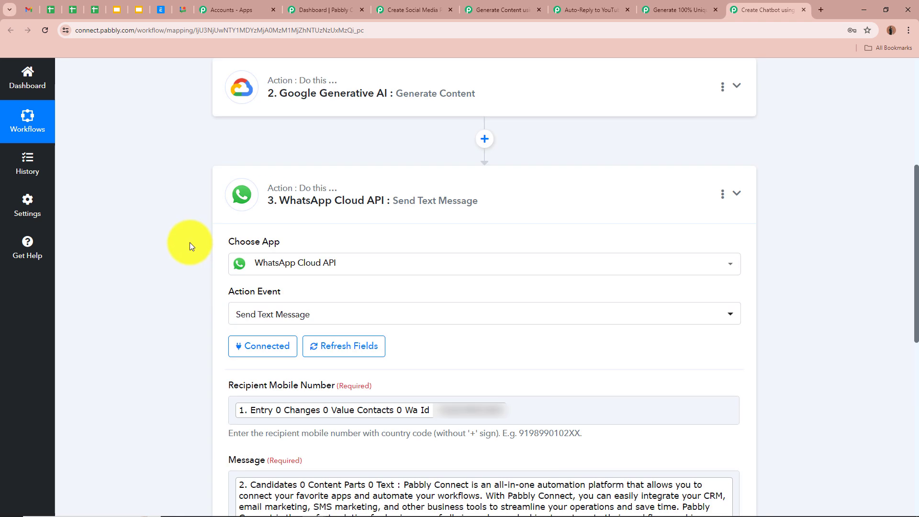
left_click(601, 211)
scroll(781, 263, "up", 6)
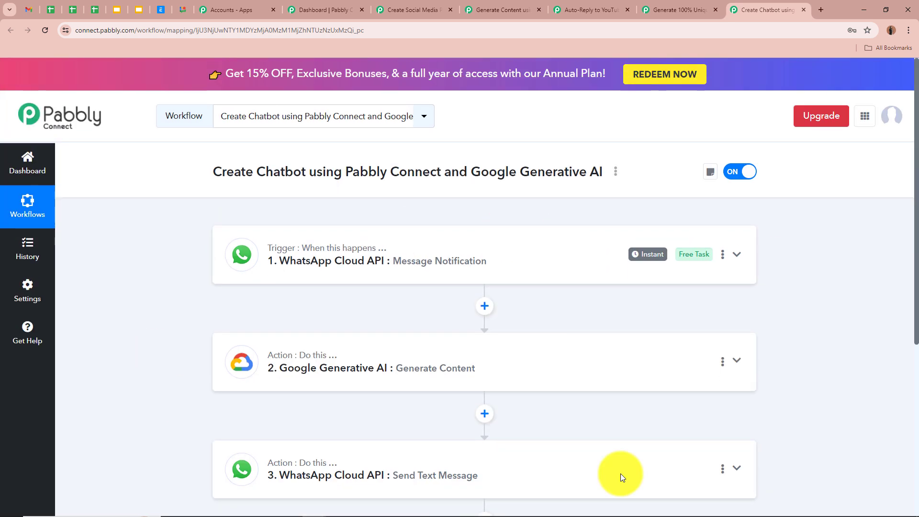